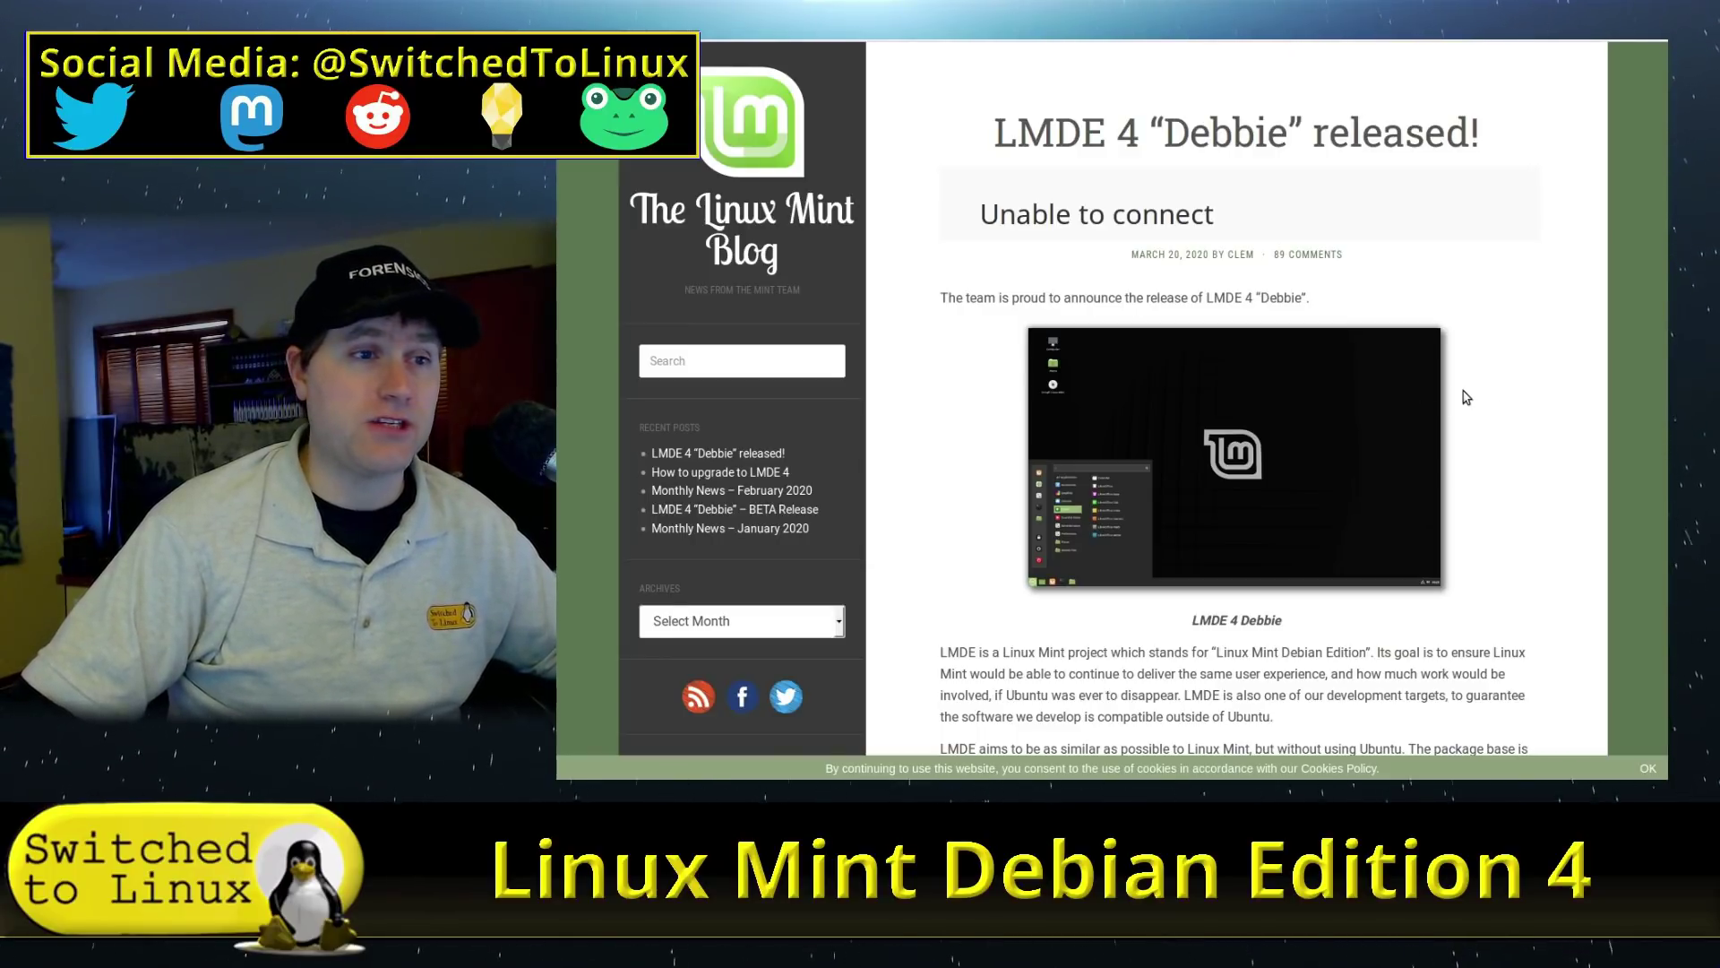
# Scroll the LMDE 4 'Debbie' release post down to its New features list
pyautogui.scroll(-3, 1460, 394)
pyautogui.scroll(-3, 1469, 392)
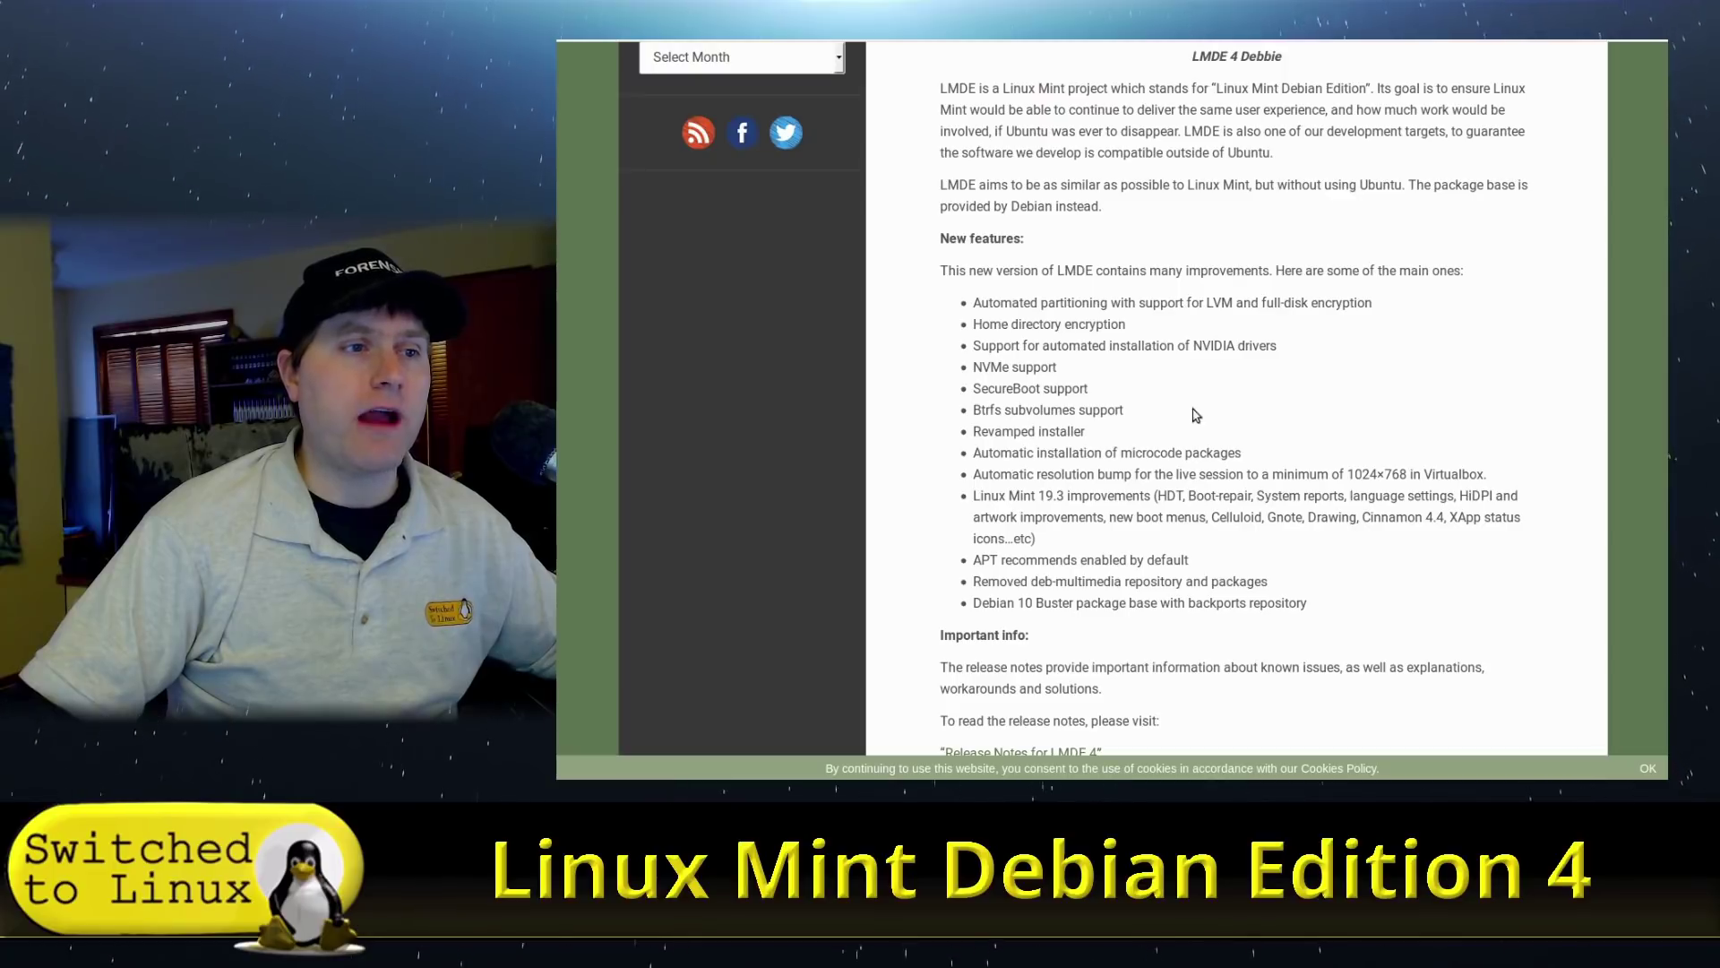
# Highlight the 'SecureBoot support' feature line, then scroll down to system requirements and download links
pyautogui.moveTo(975, 388); pyautogui.dragTo(1116, 388)
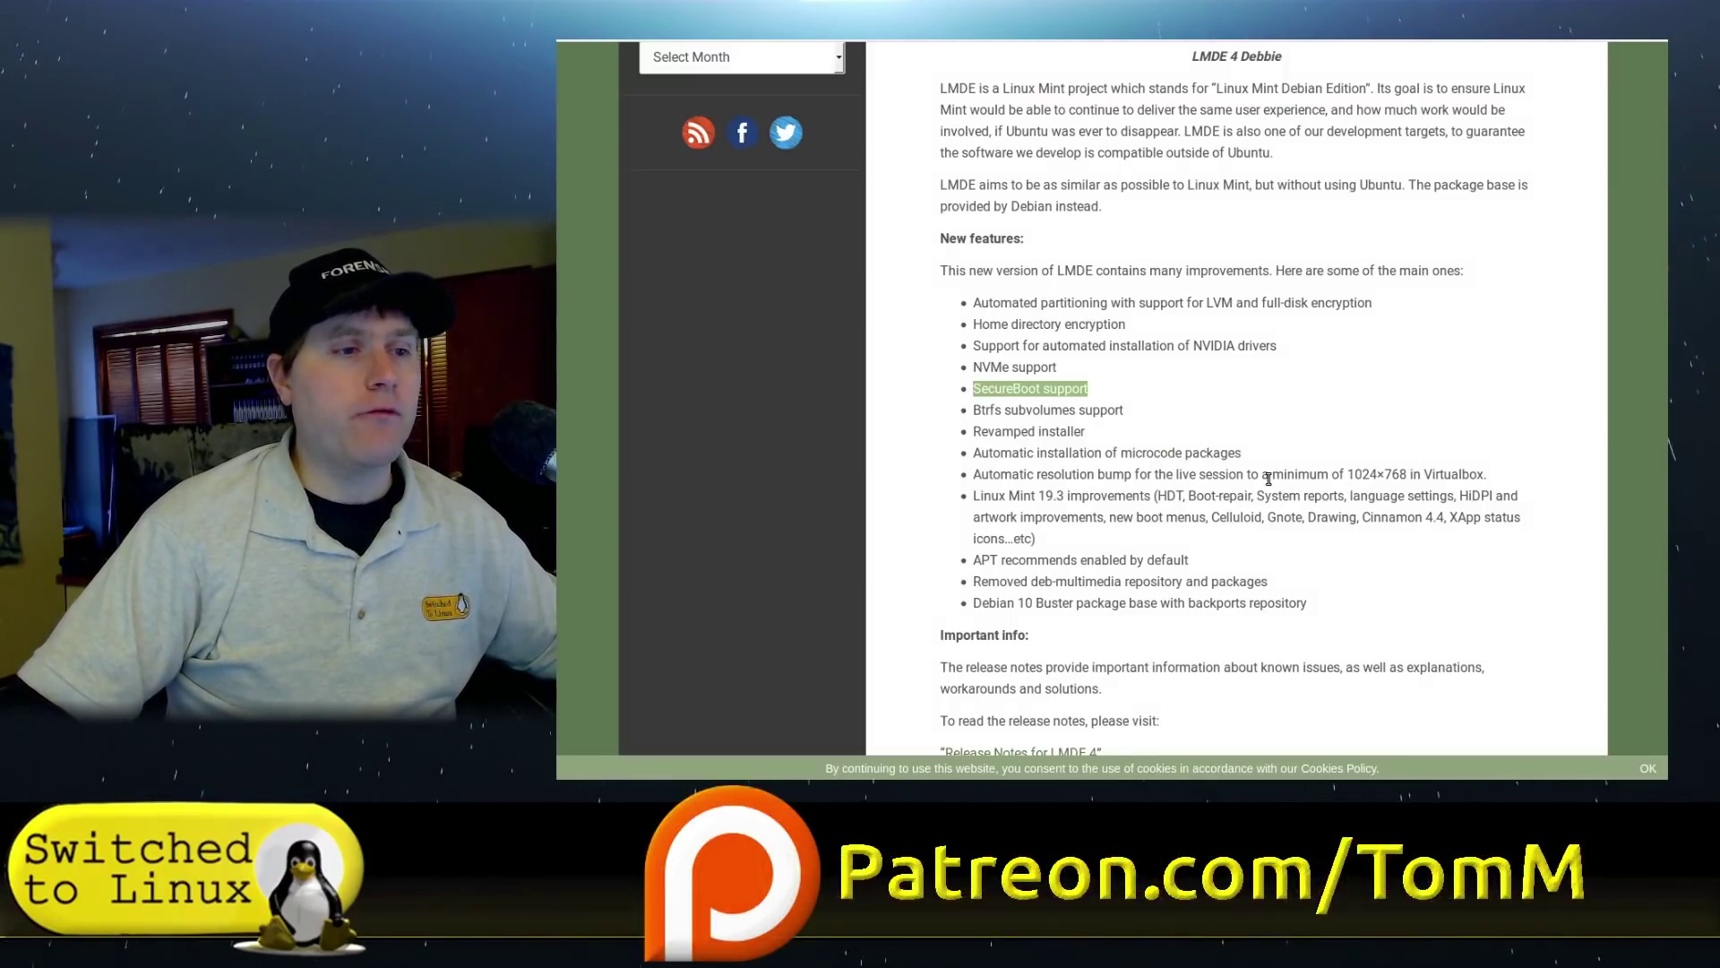
pyautogui.scroll(-2, 1299, 481)
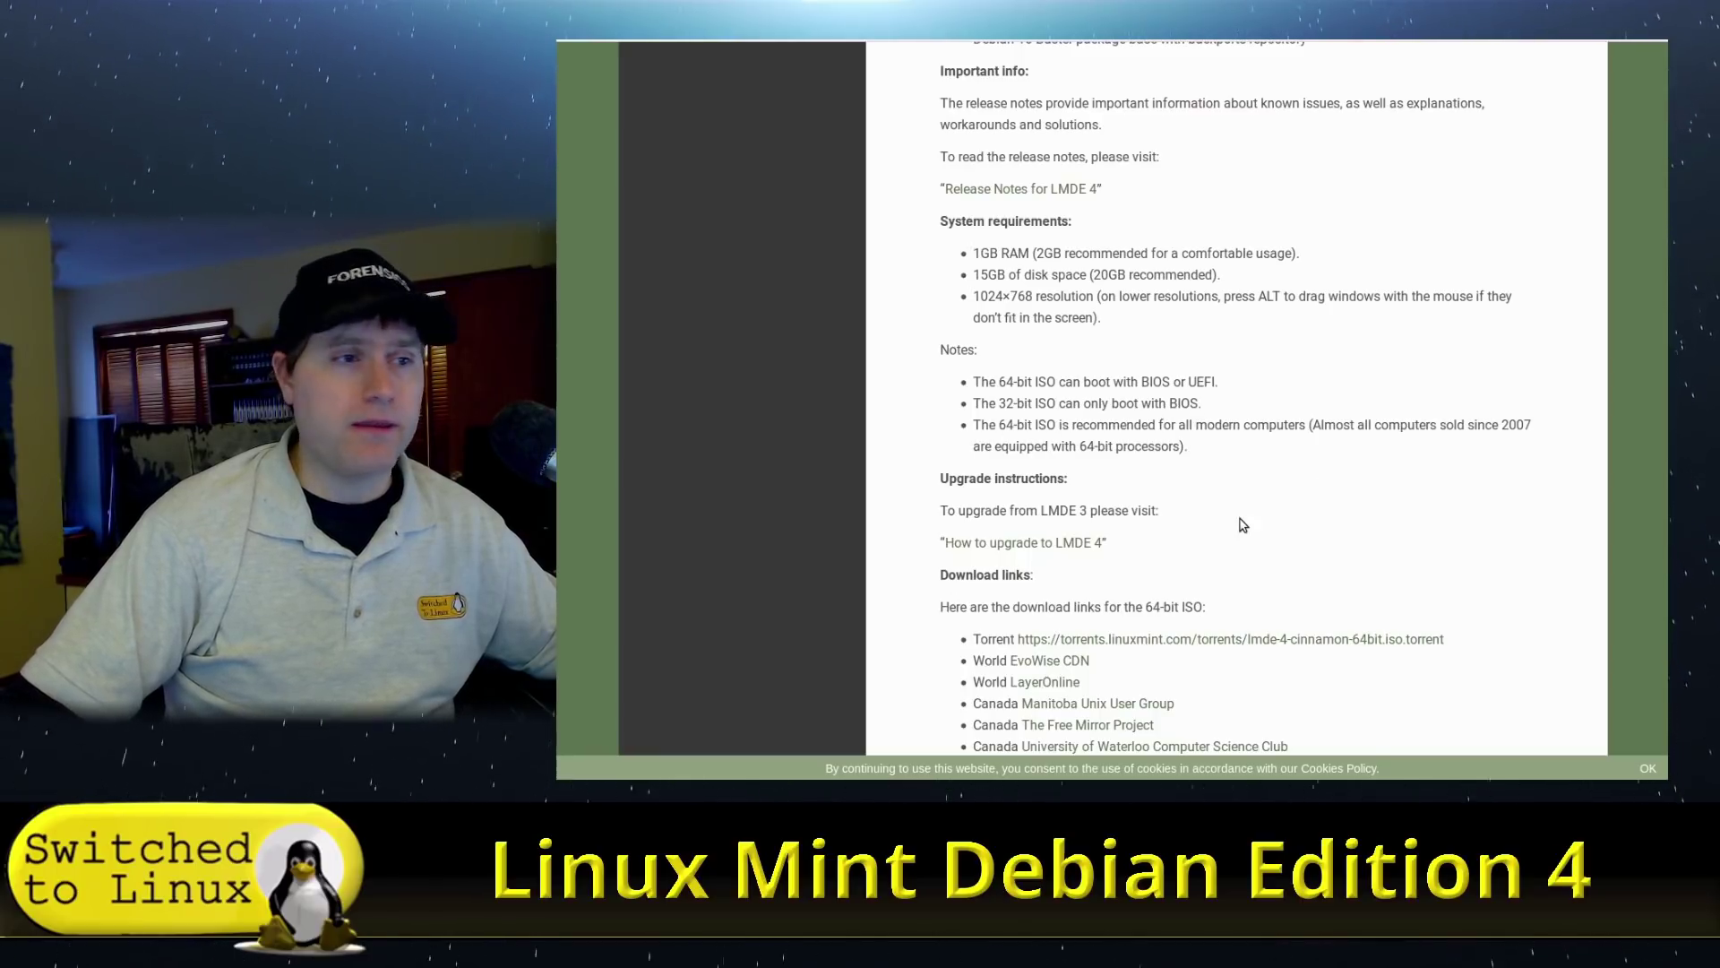
# Scroll back up to the New features list, then switch to the LMDE 4 machine
pyautogui.scroll(-3, 1239, 519)
pyautogui.scroll(6, 1320, 584)
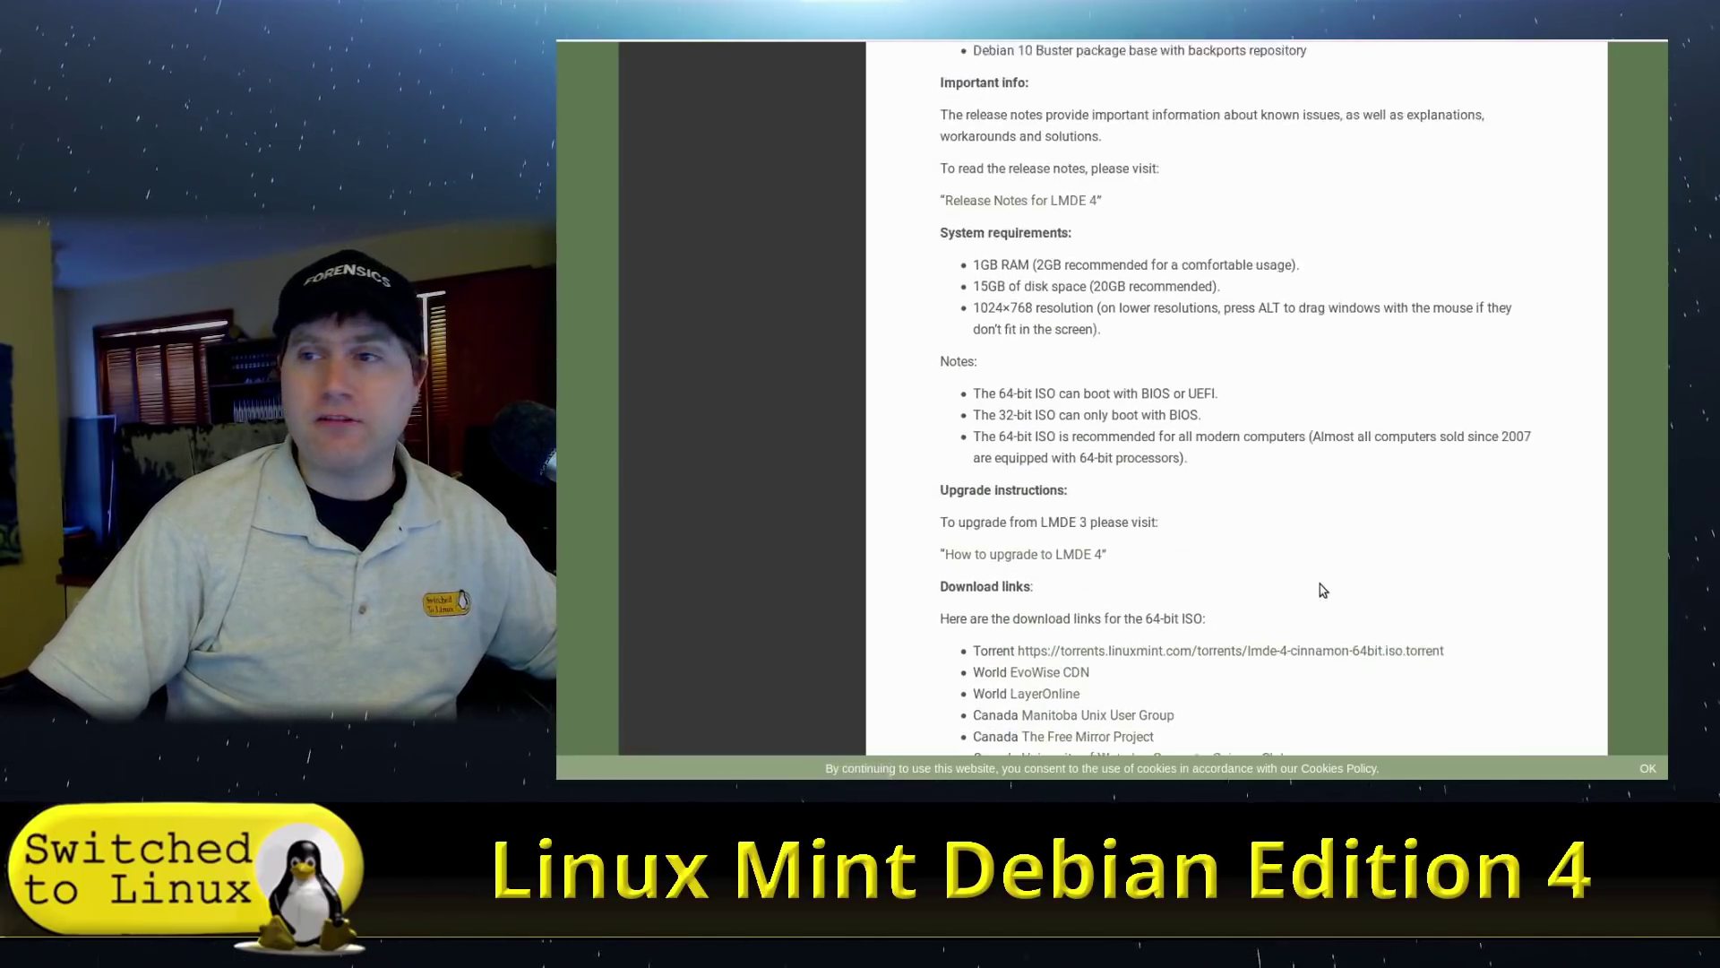
pyautogui.scroll(2, 1254, 586)
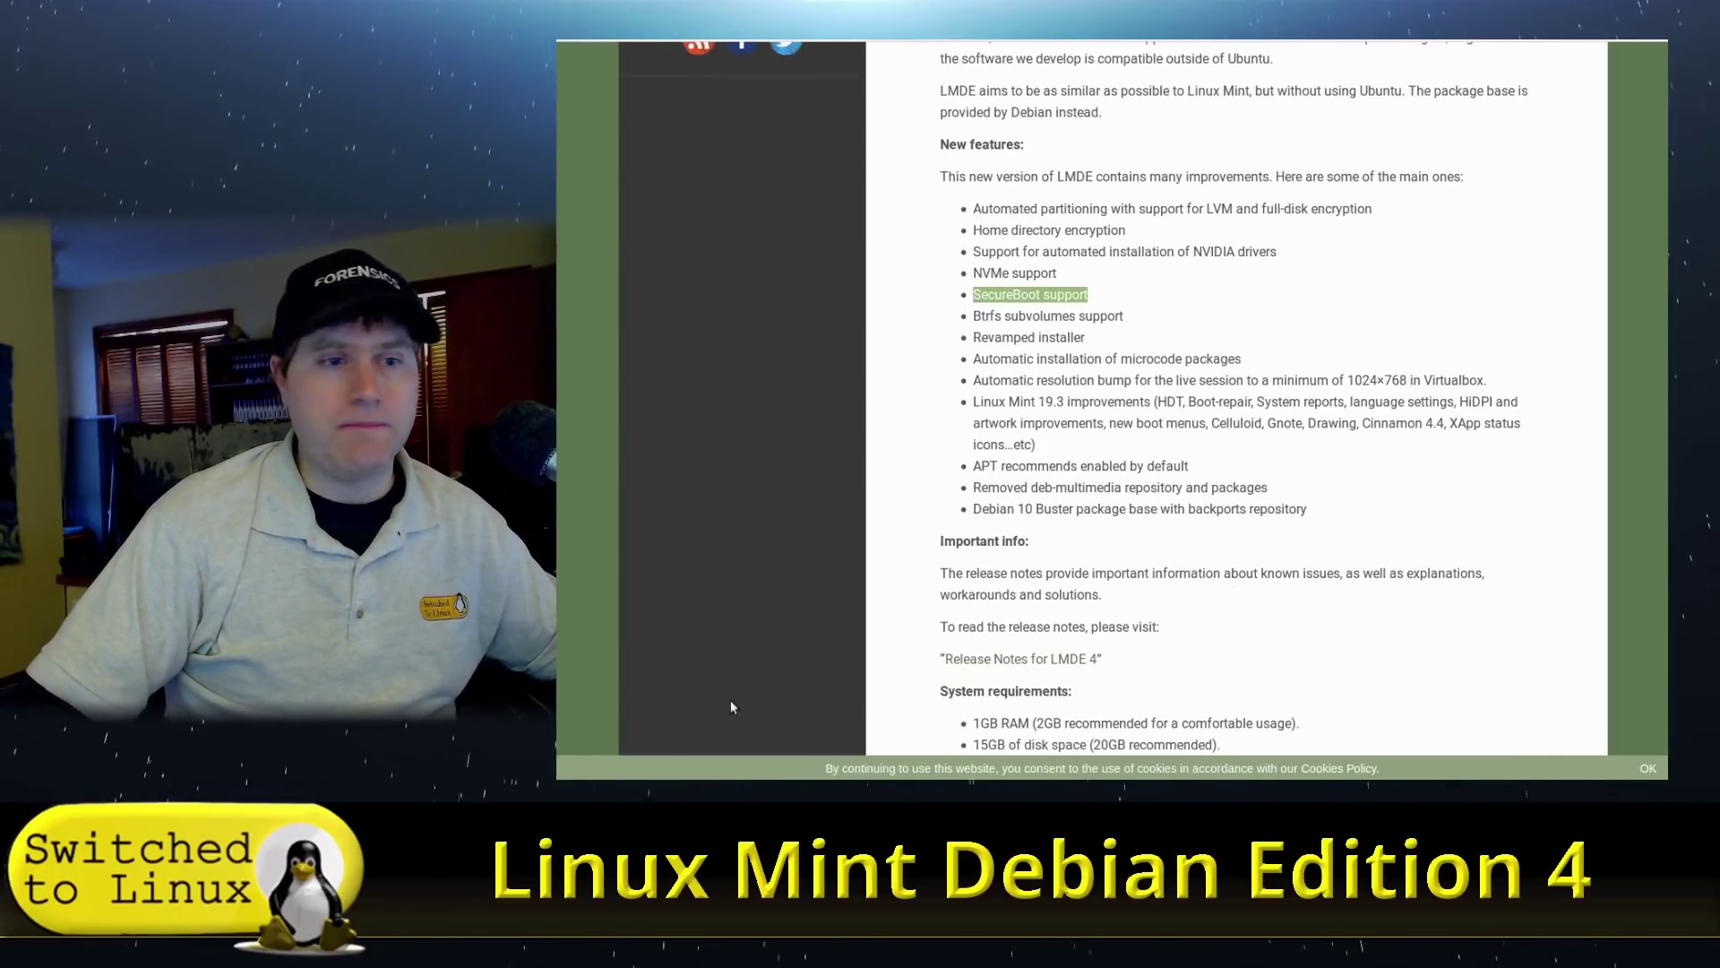
pyautogui.hotkey('alt', 'Tab')
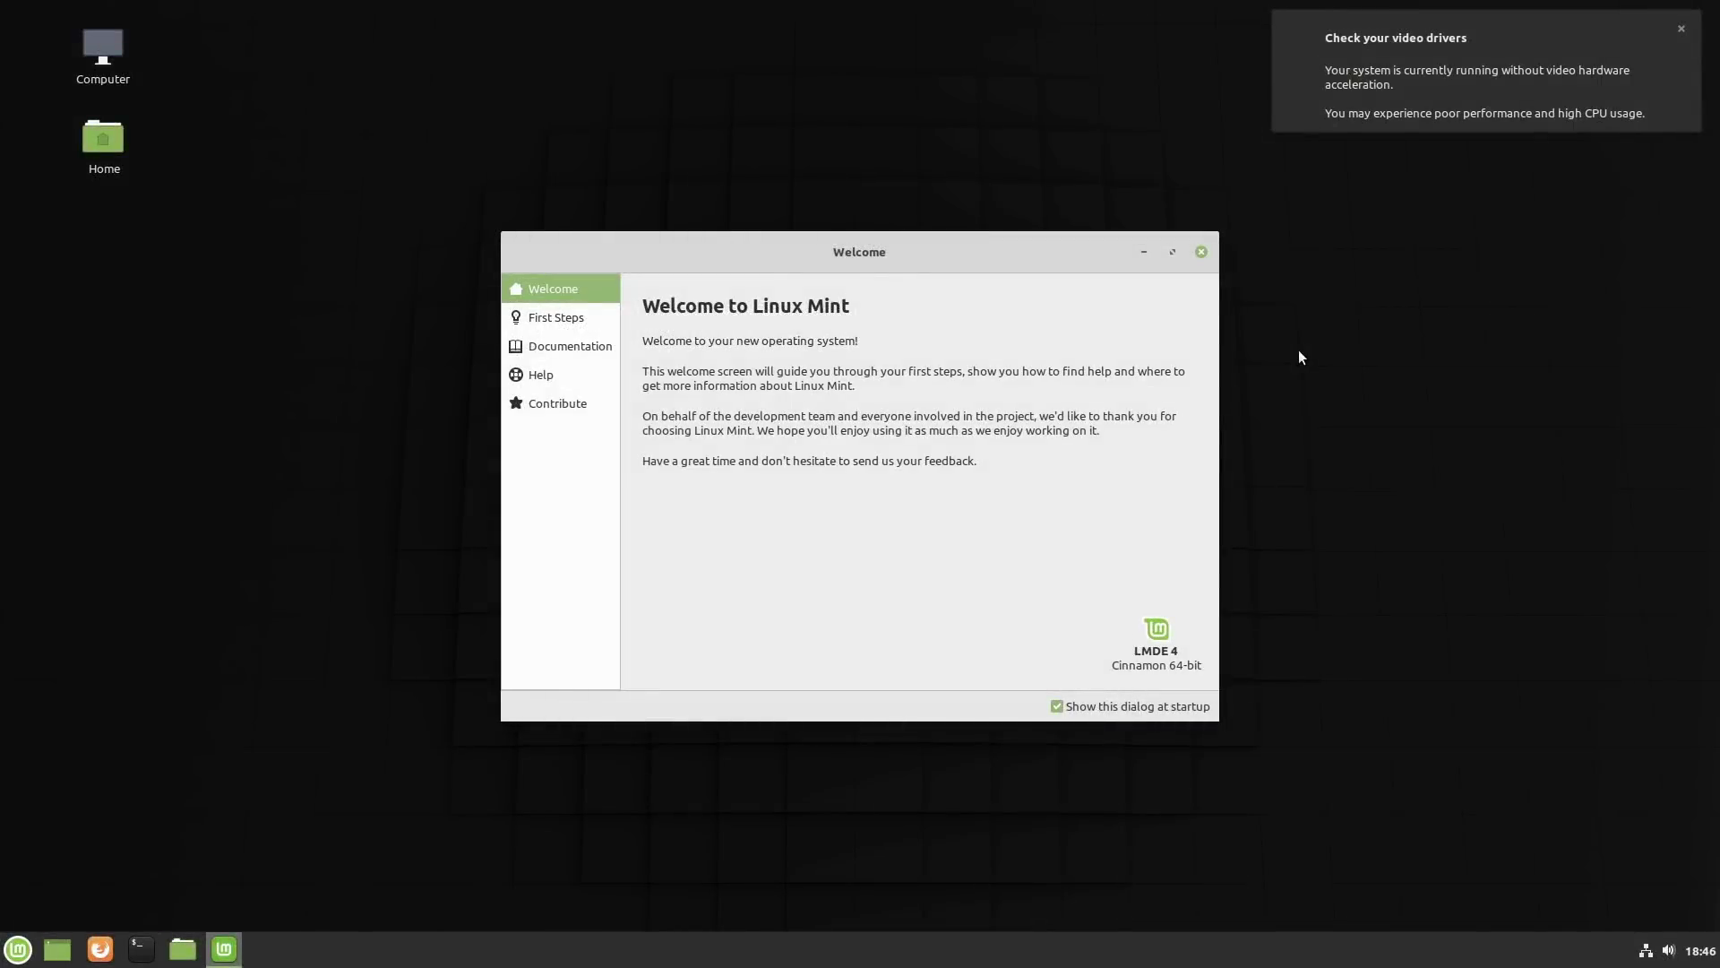
# Dismiss the video-driver notice, untick 'Show this dialog at startup', and open First Steps
pyautogui.click(1682, 29)
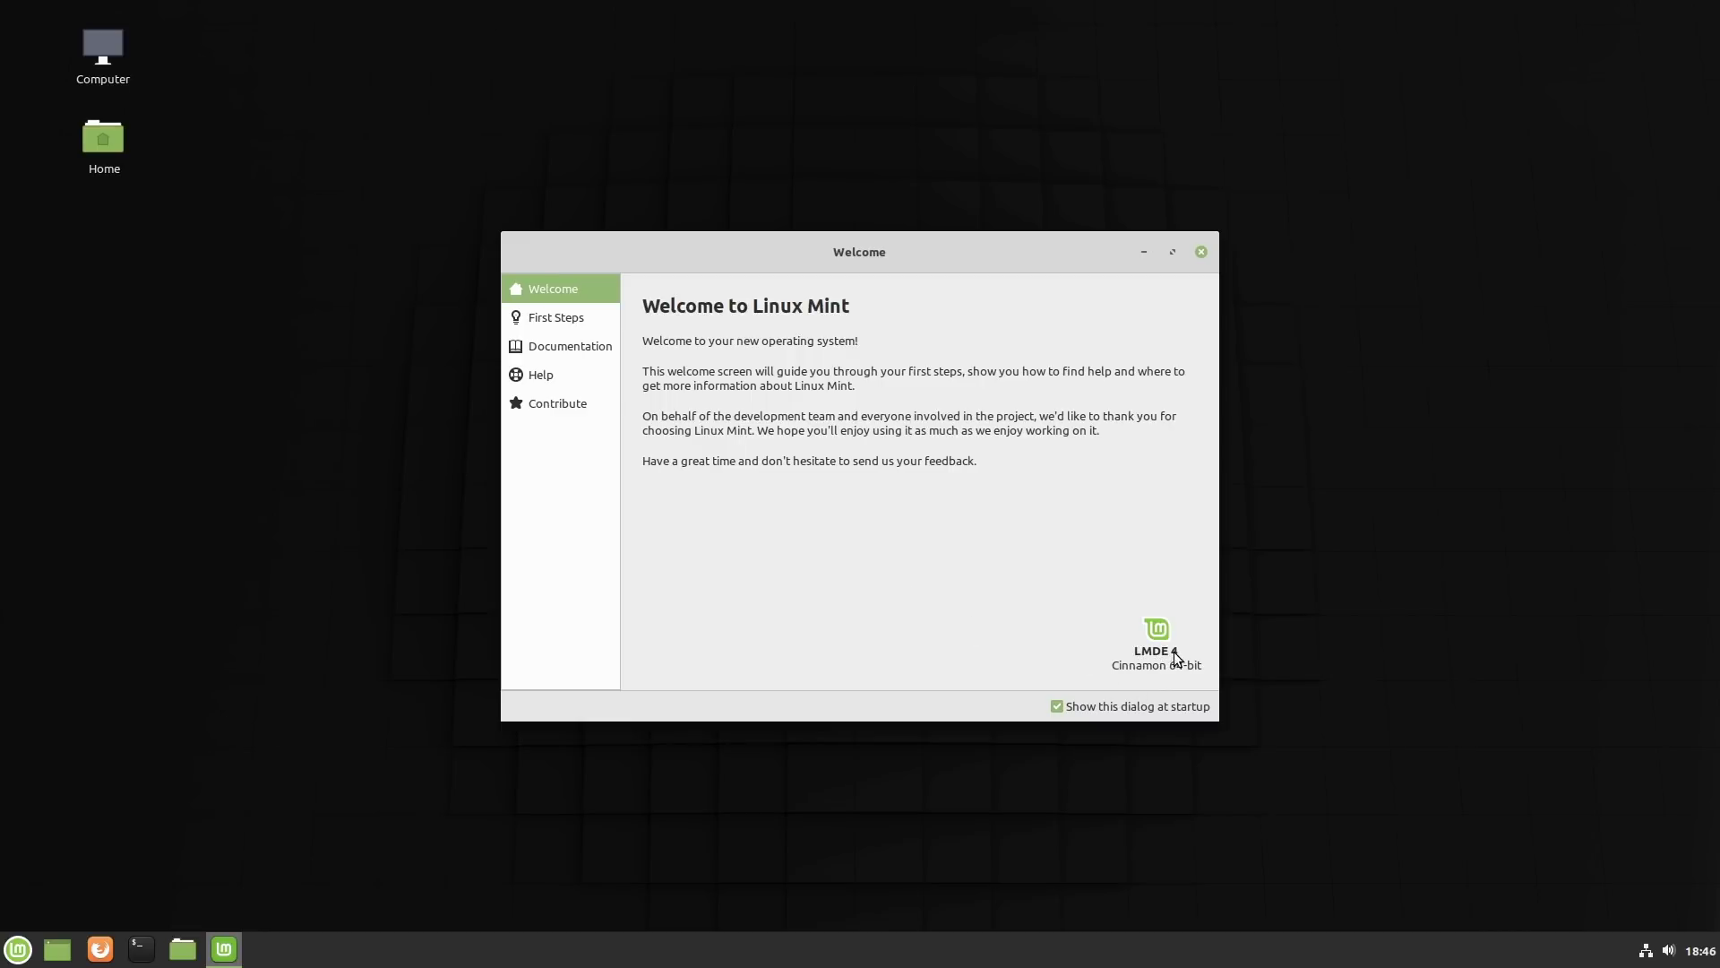
pyautogui.click(1057, 707)
pyautogui.click(562, 321)
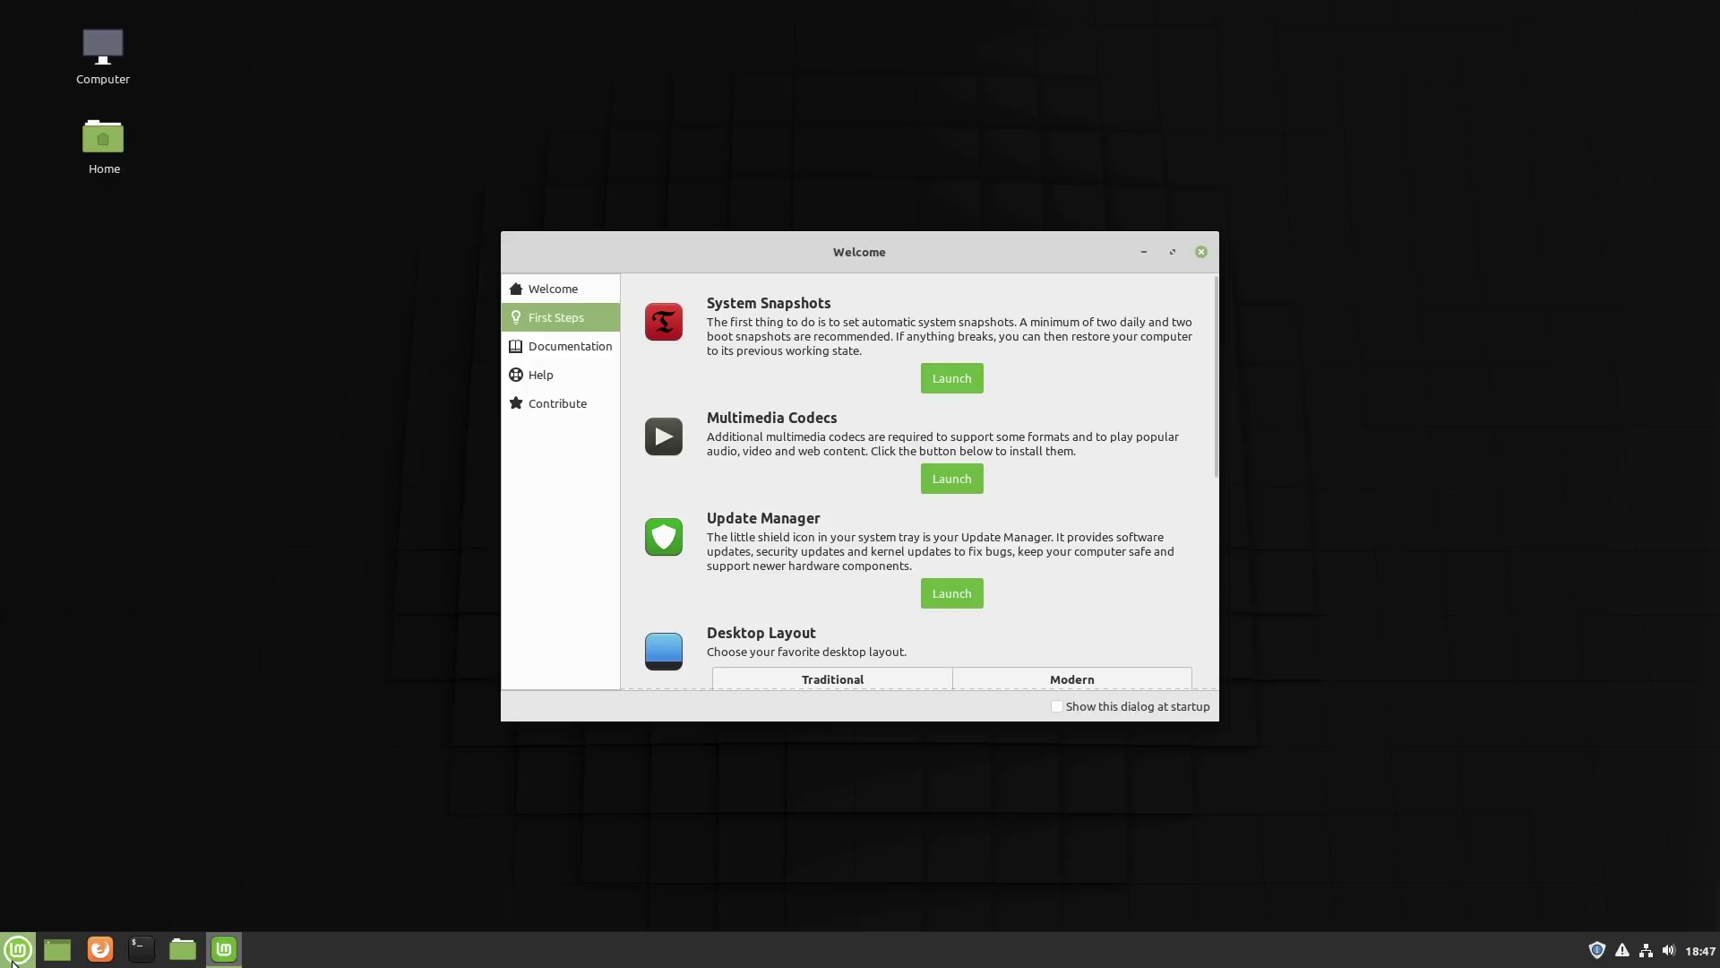
pyautogui.click(14, 959)
# Search the application menu for 'driv', then clear the search and close the menu
pyautogui.write('driv')
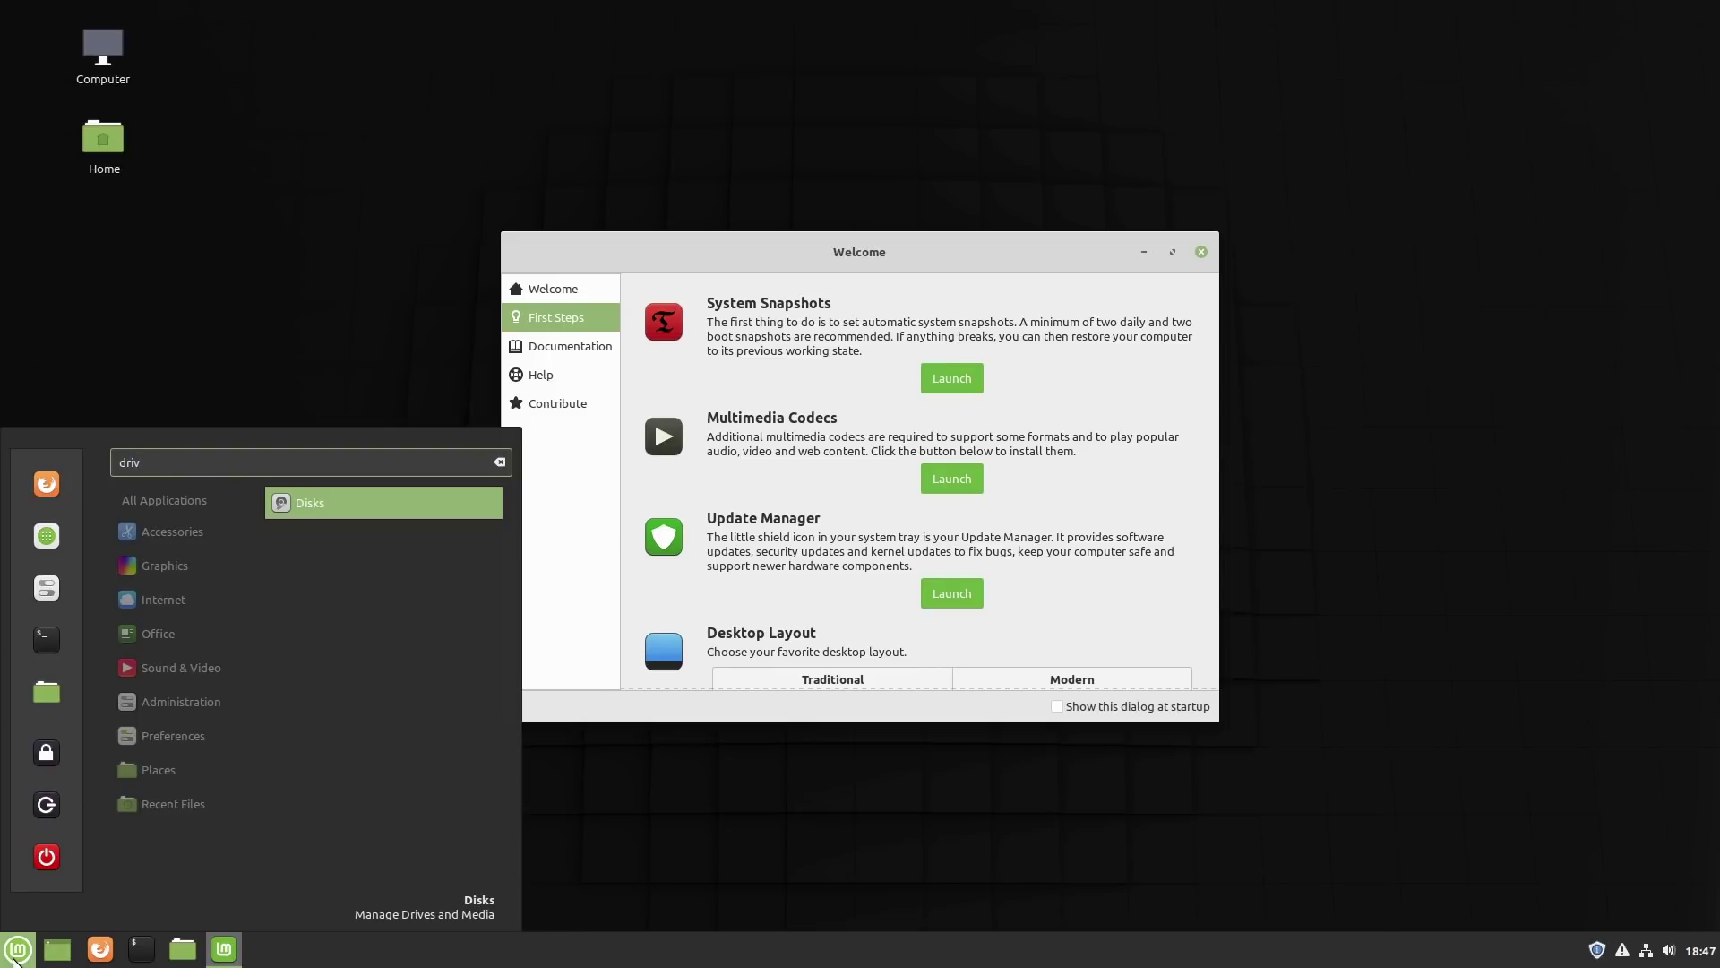
pyautogui.press('BackSpace')
pyautogui.press('BackSpace')
pyautogui.press('BackSpace')
pyautogui.press('BackSpace')
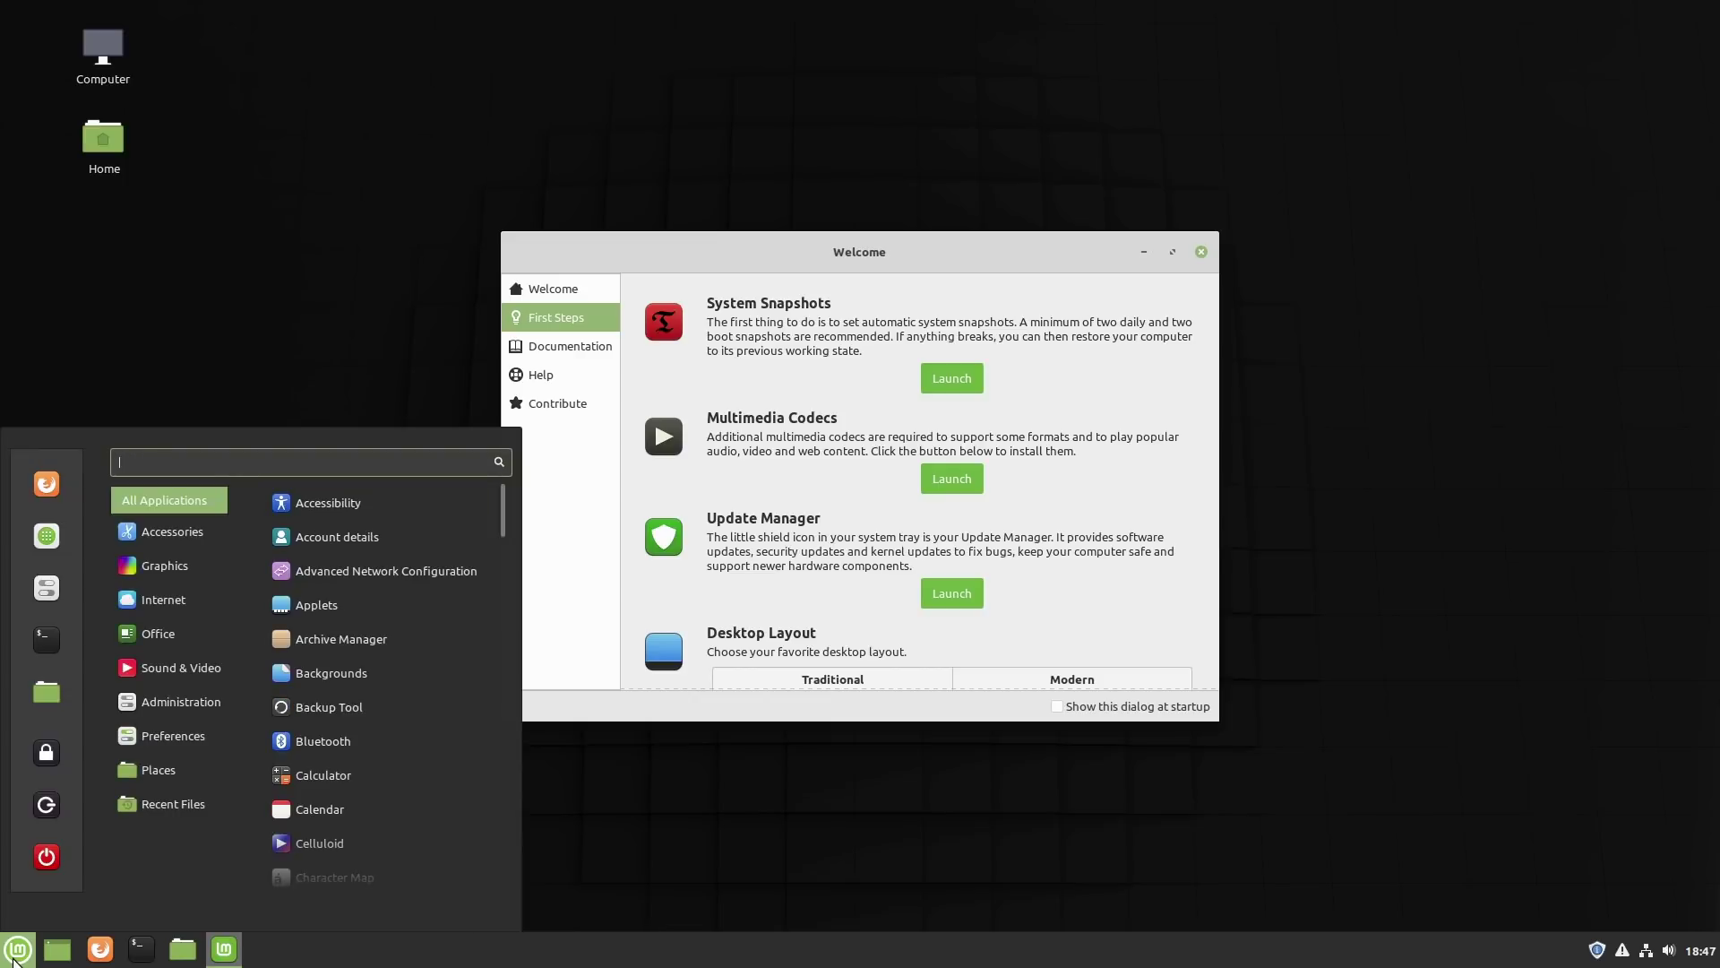
pyautogui.click(948, 246)
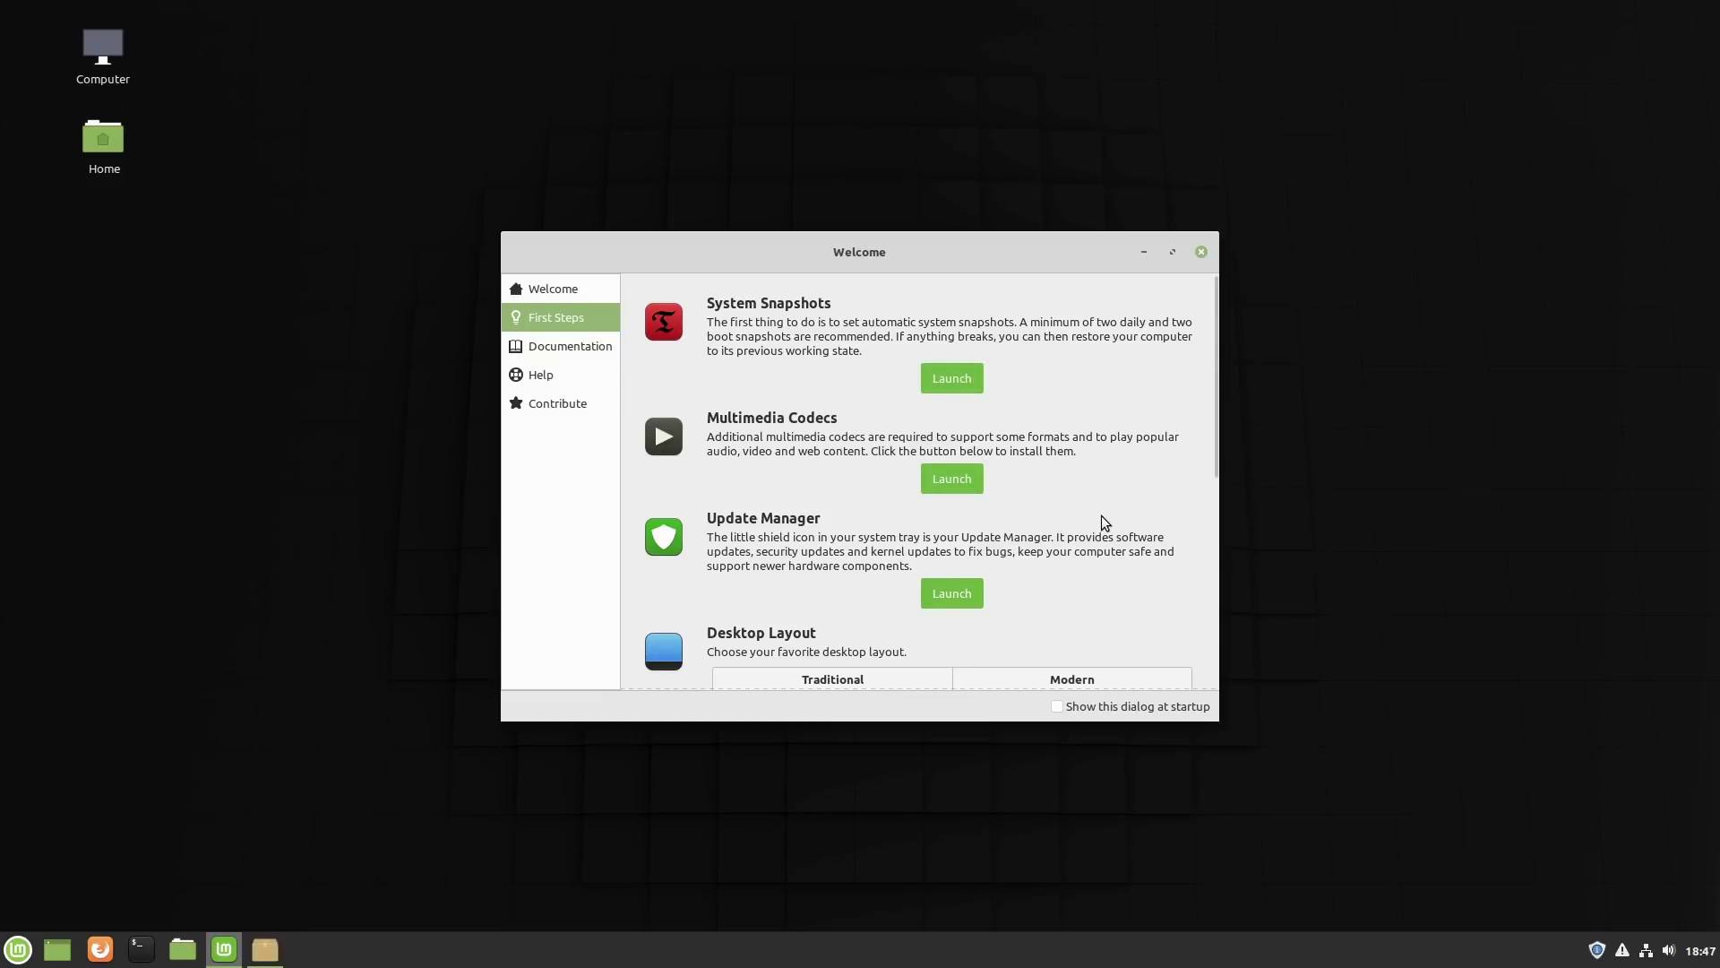
# Install the mint-meta-codecs multimedia codecs package, authenticating with the administrator password
pyautogui.click(988, 531)
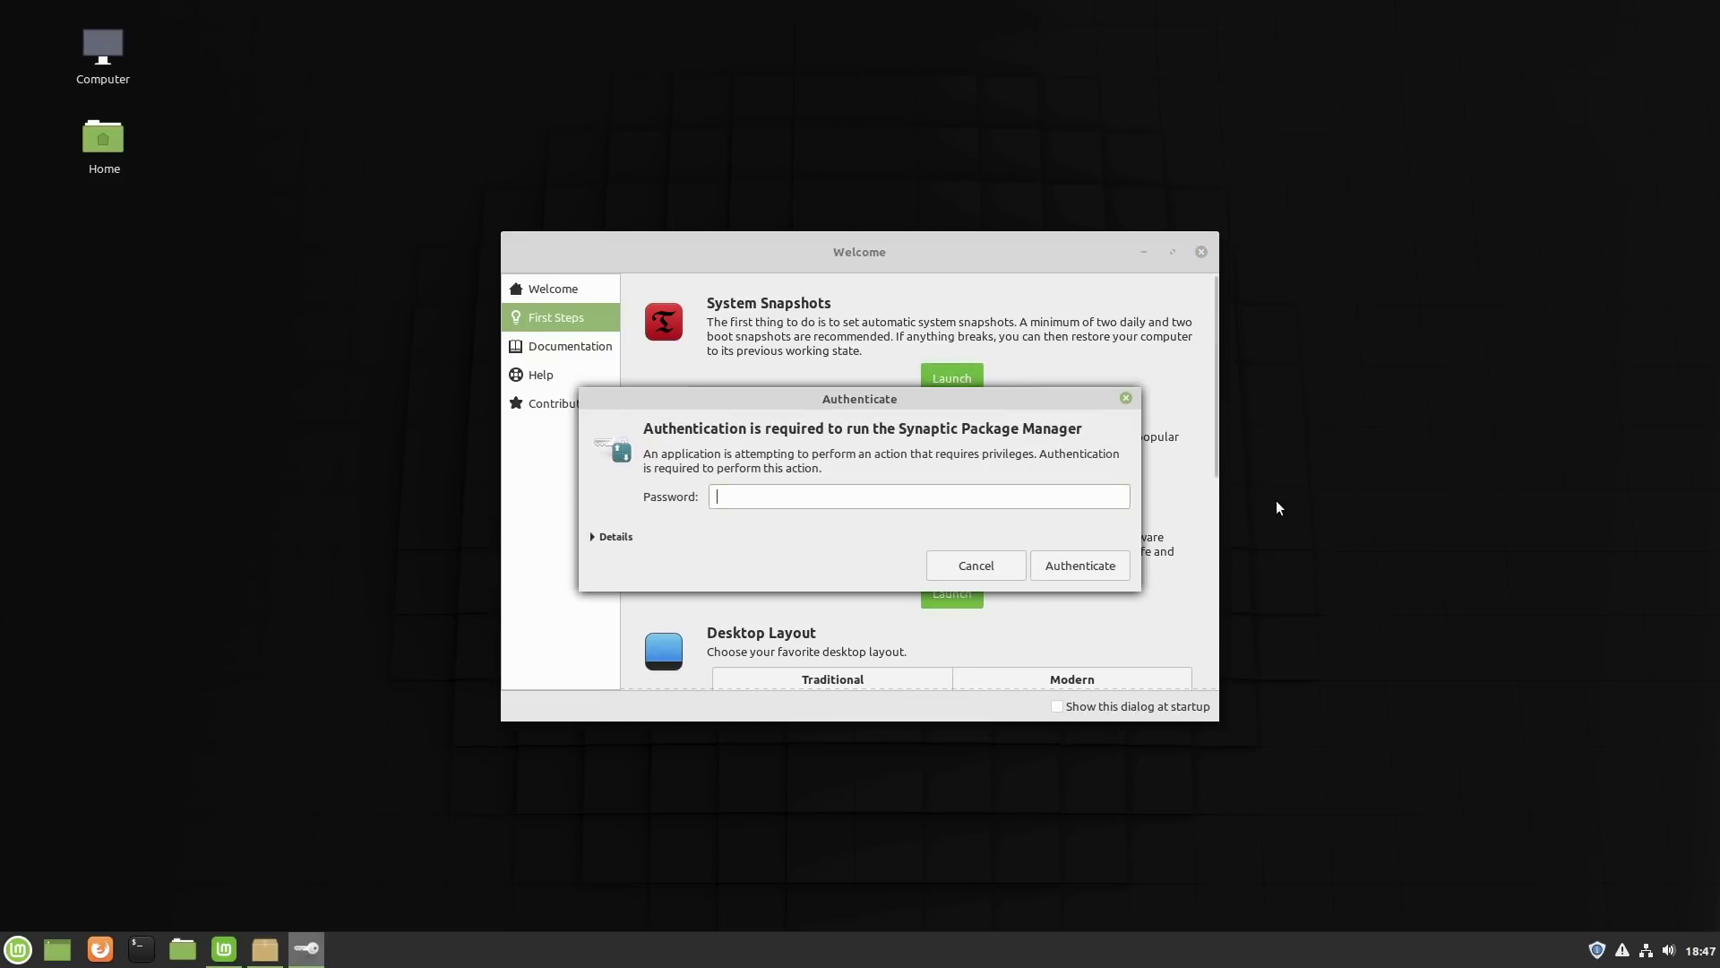
pyautogui.write('a')
pyautogui.press('Return')
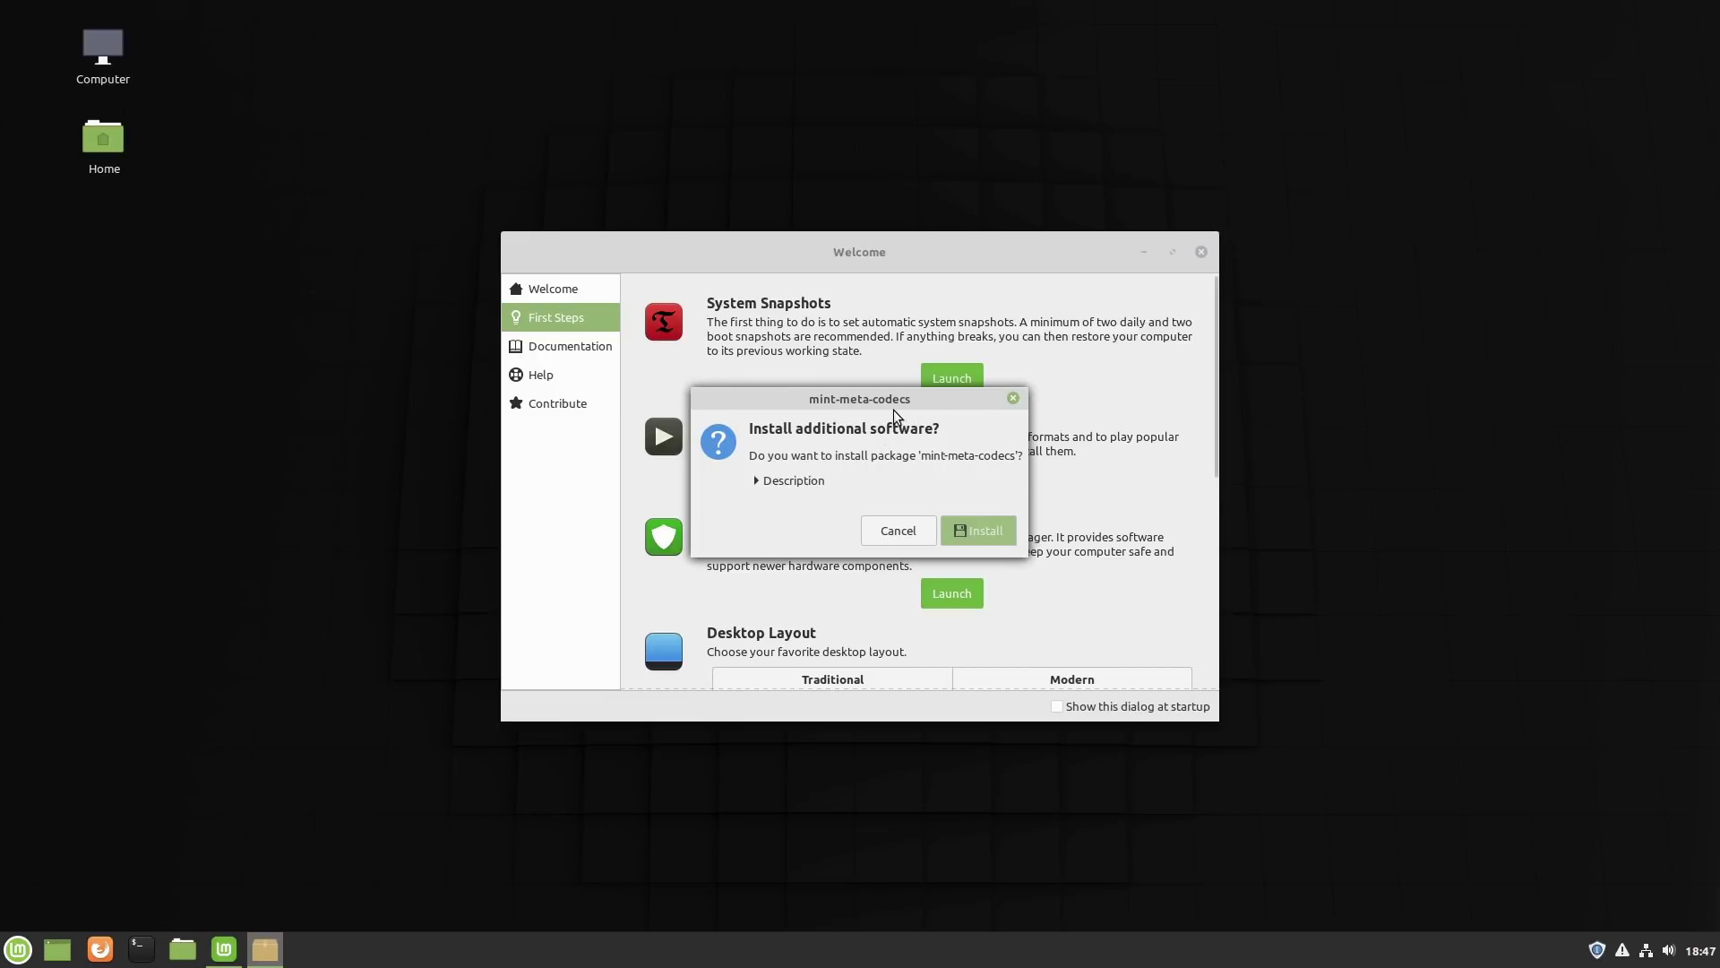
pyautogui.moveTo(896, 403); pyautogui.dragTo(1435, 346)
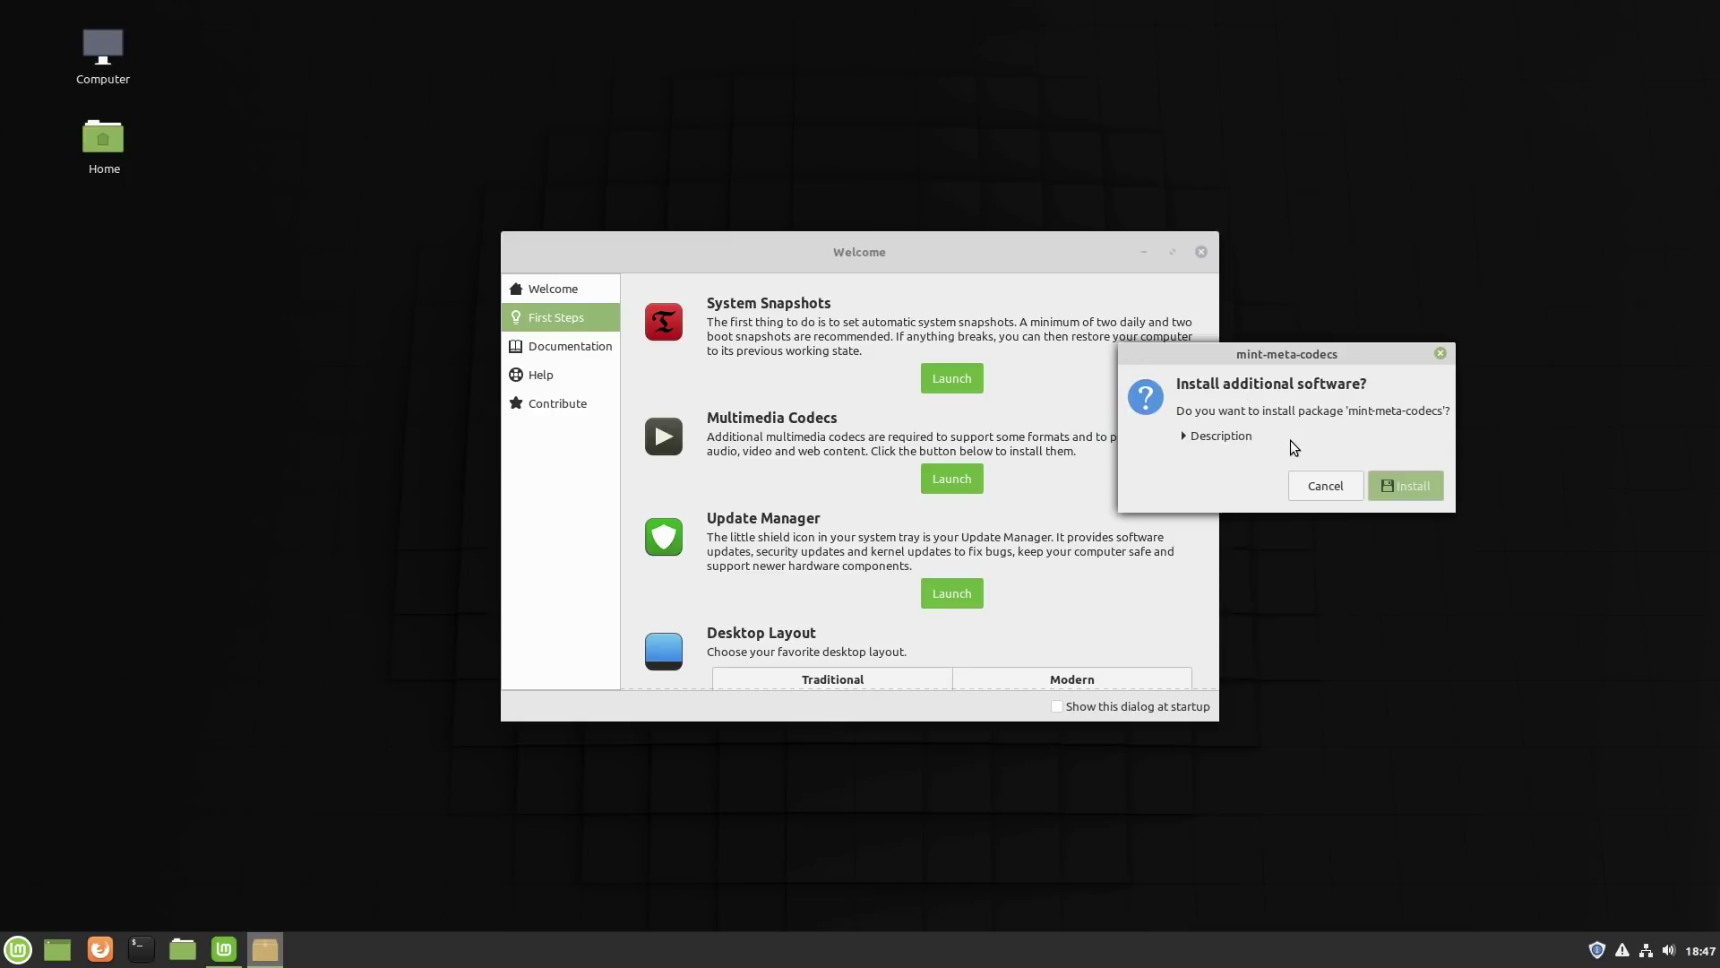
pyautogui.press('Return')
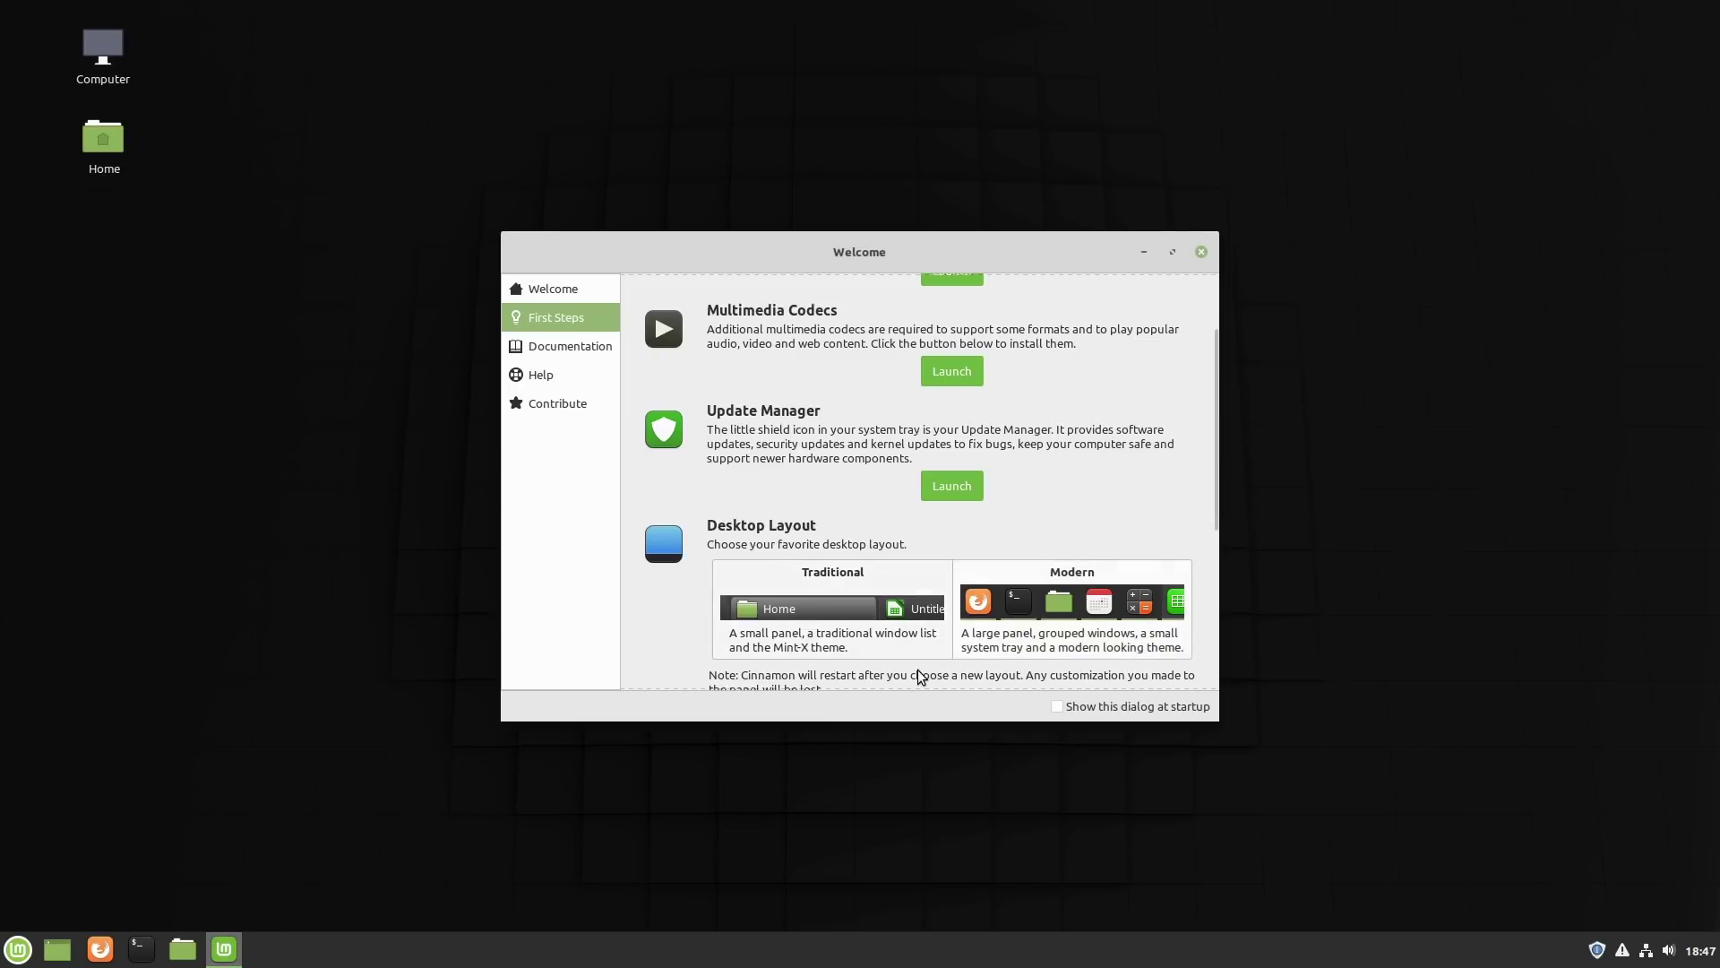
# Review the First Steps tools down to Firewall, then close the Welcome window
pyautogui.scroll(2, 1084, 618)
pyautogui.scroll(-1, 1040, 547)
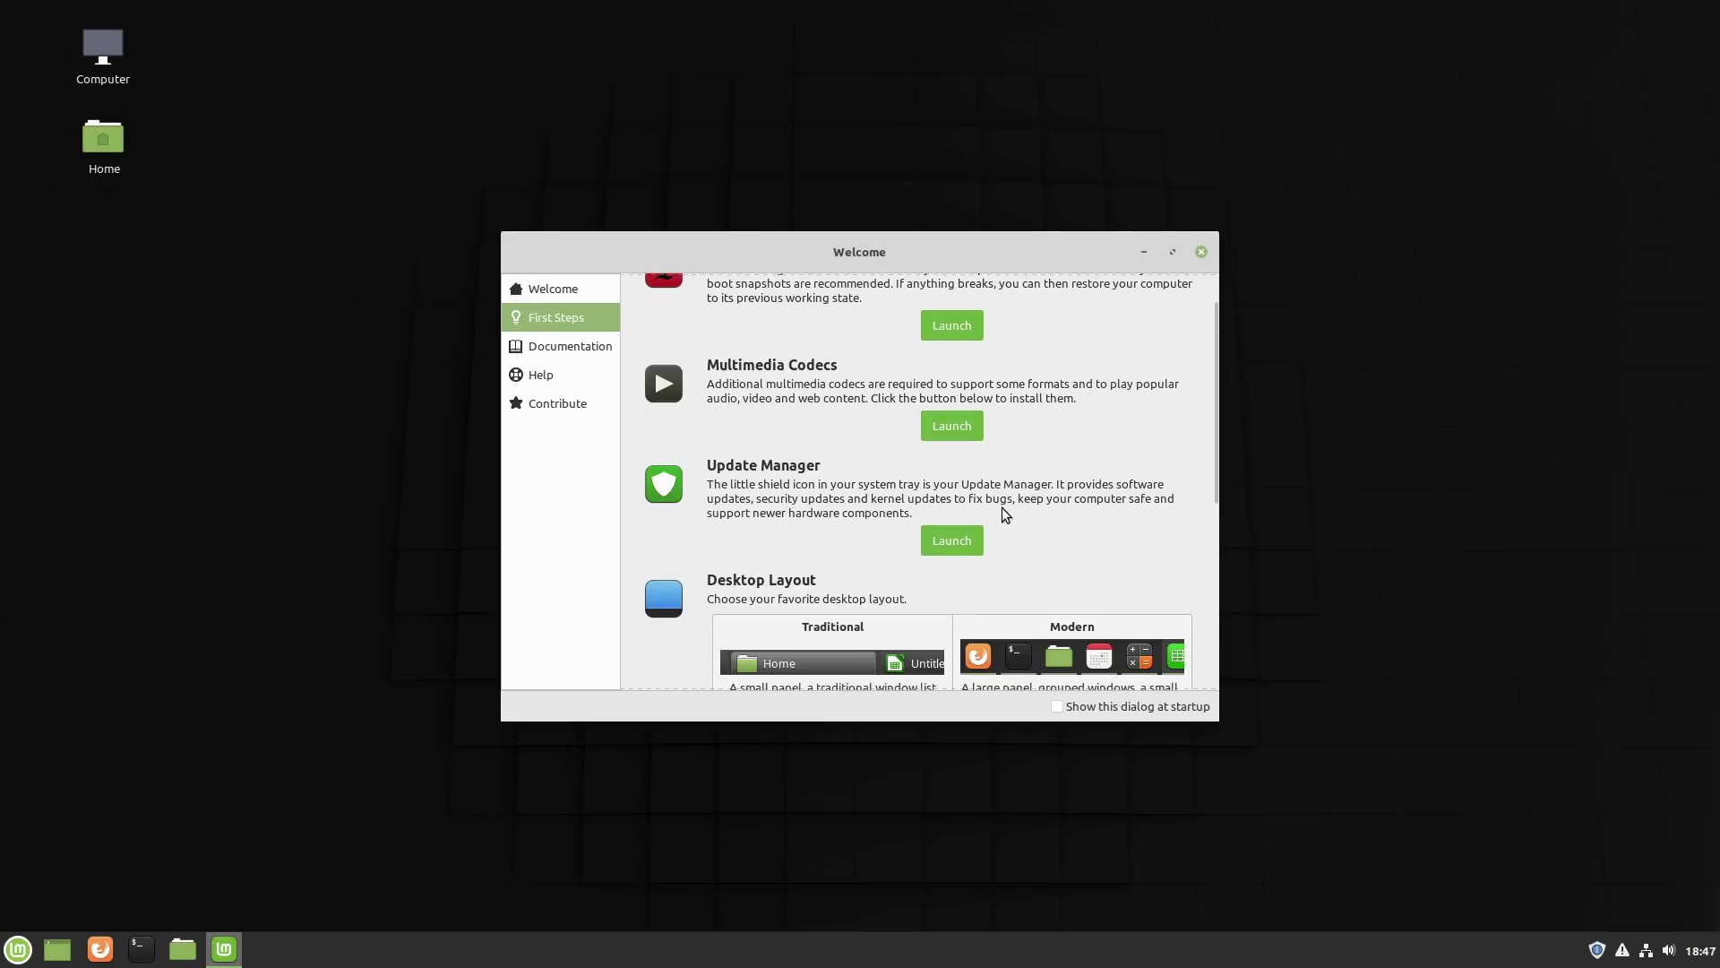
pyautogui.scroll(-2, 1001, 507)
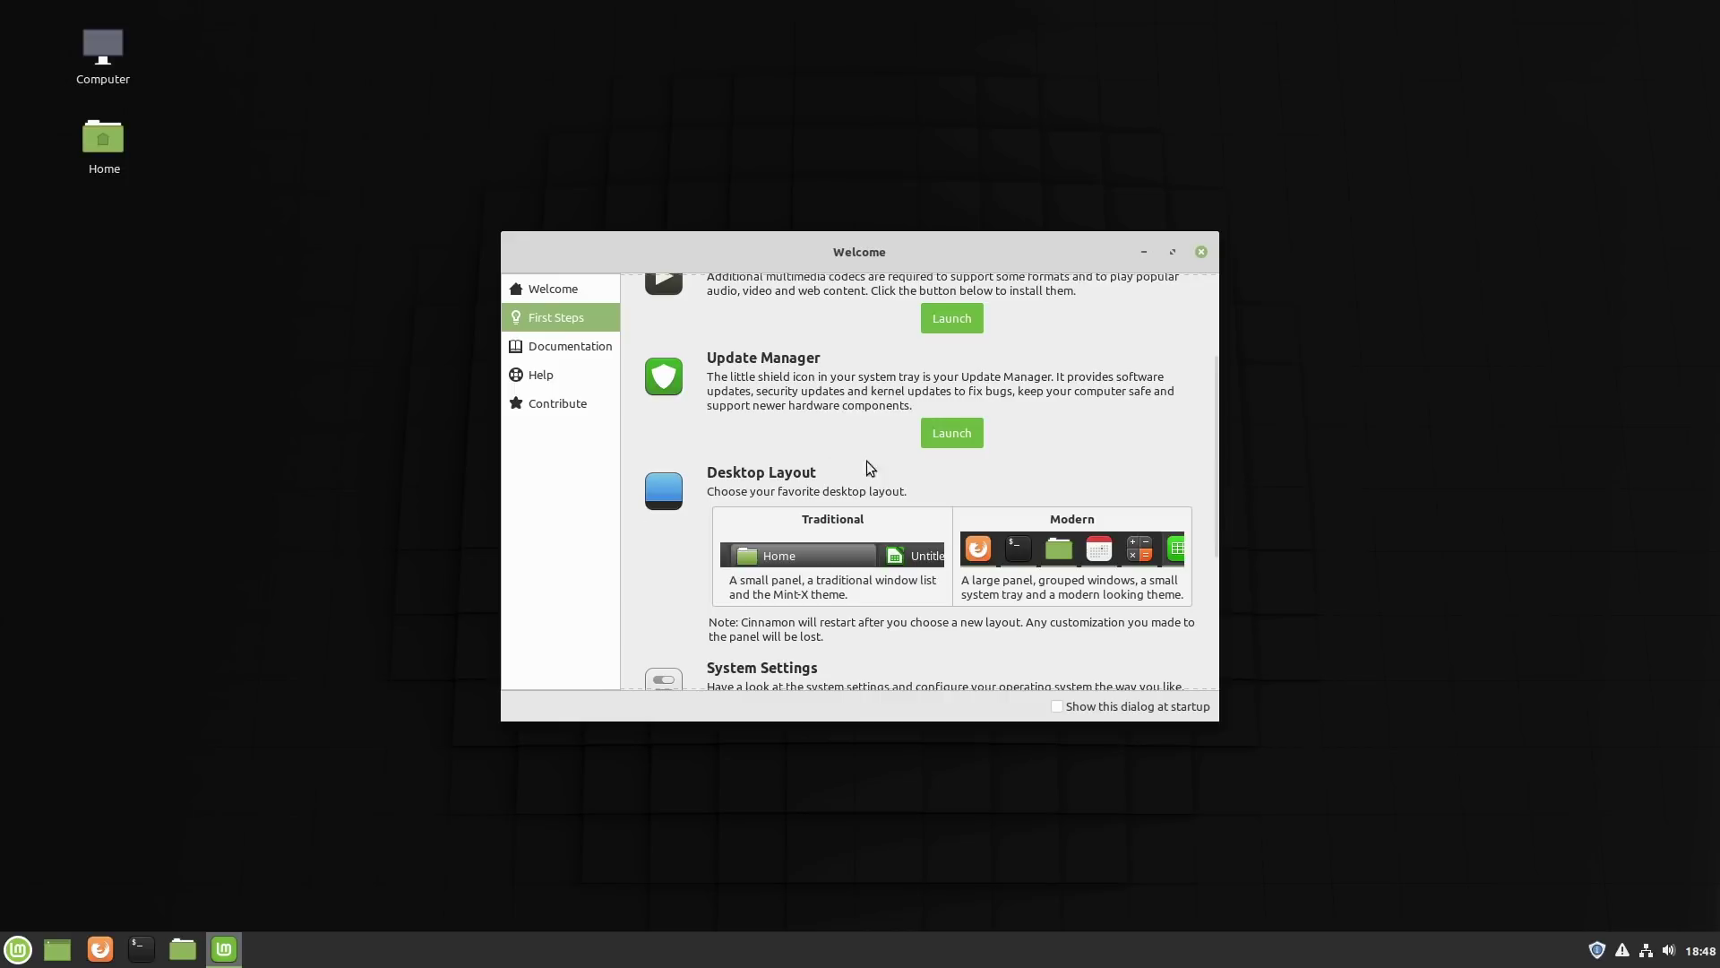
pyautogui.scroll(-3, 869, 466)
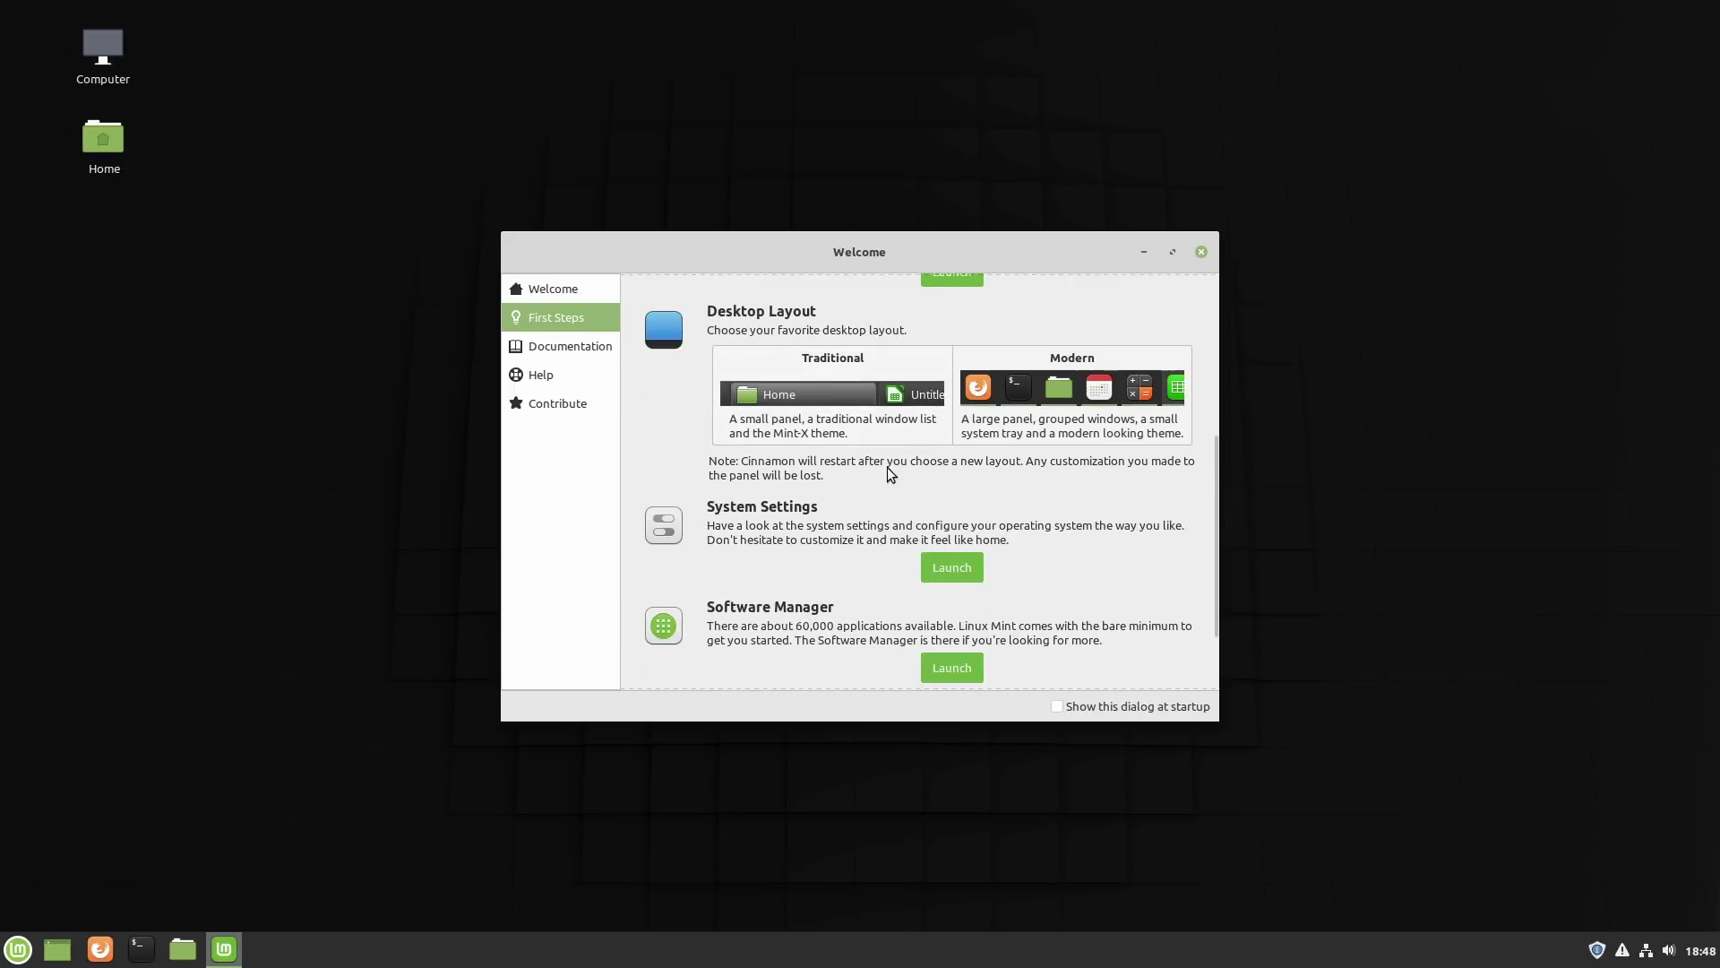
pyautogui.scroll(-1, 917, 478)
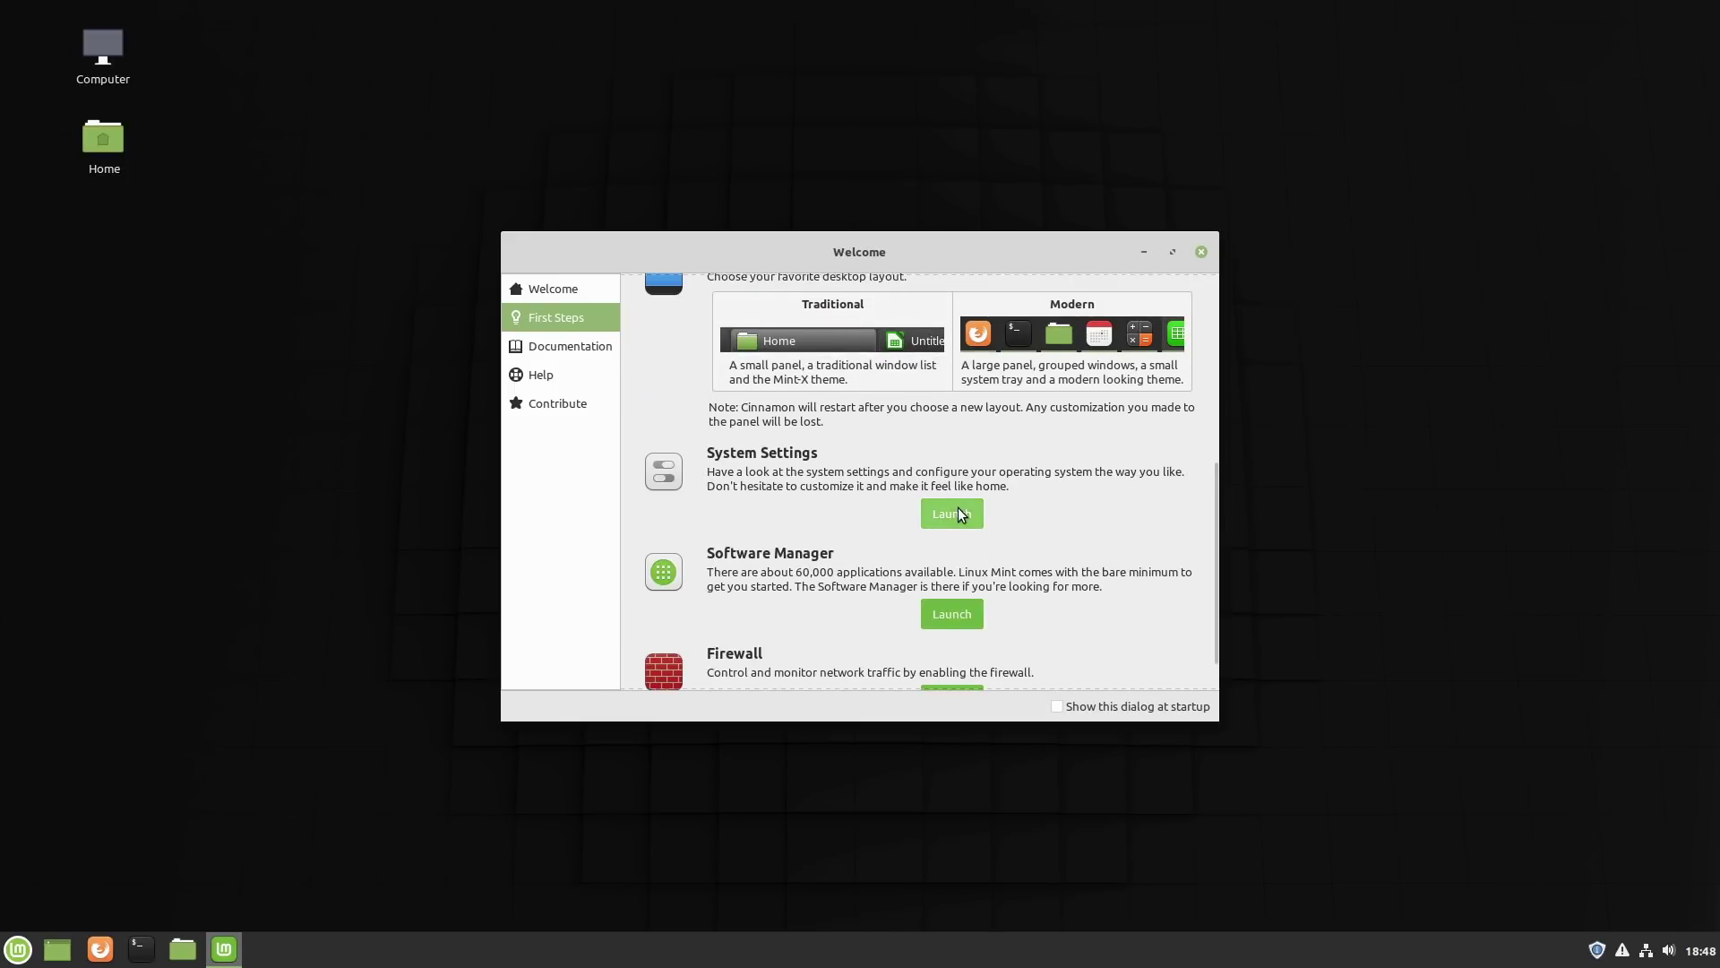
pyautogui.scroll(-1, 948, 581)
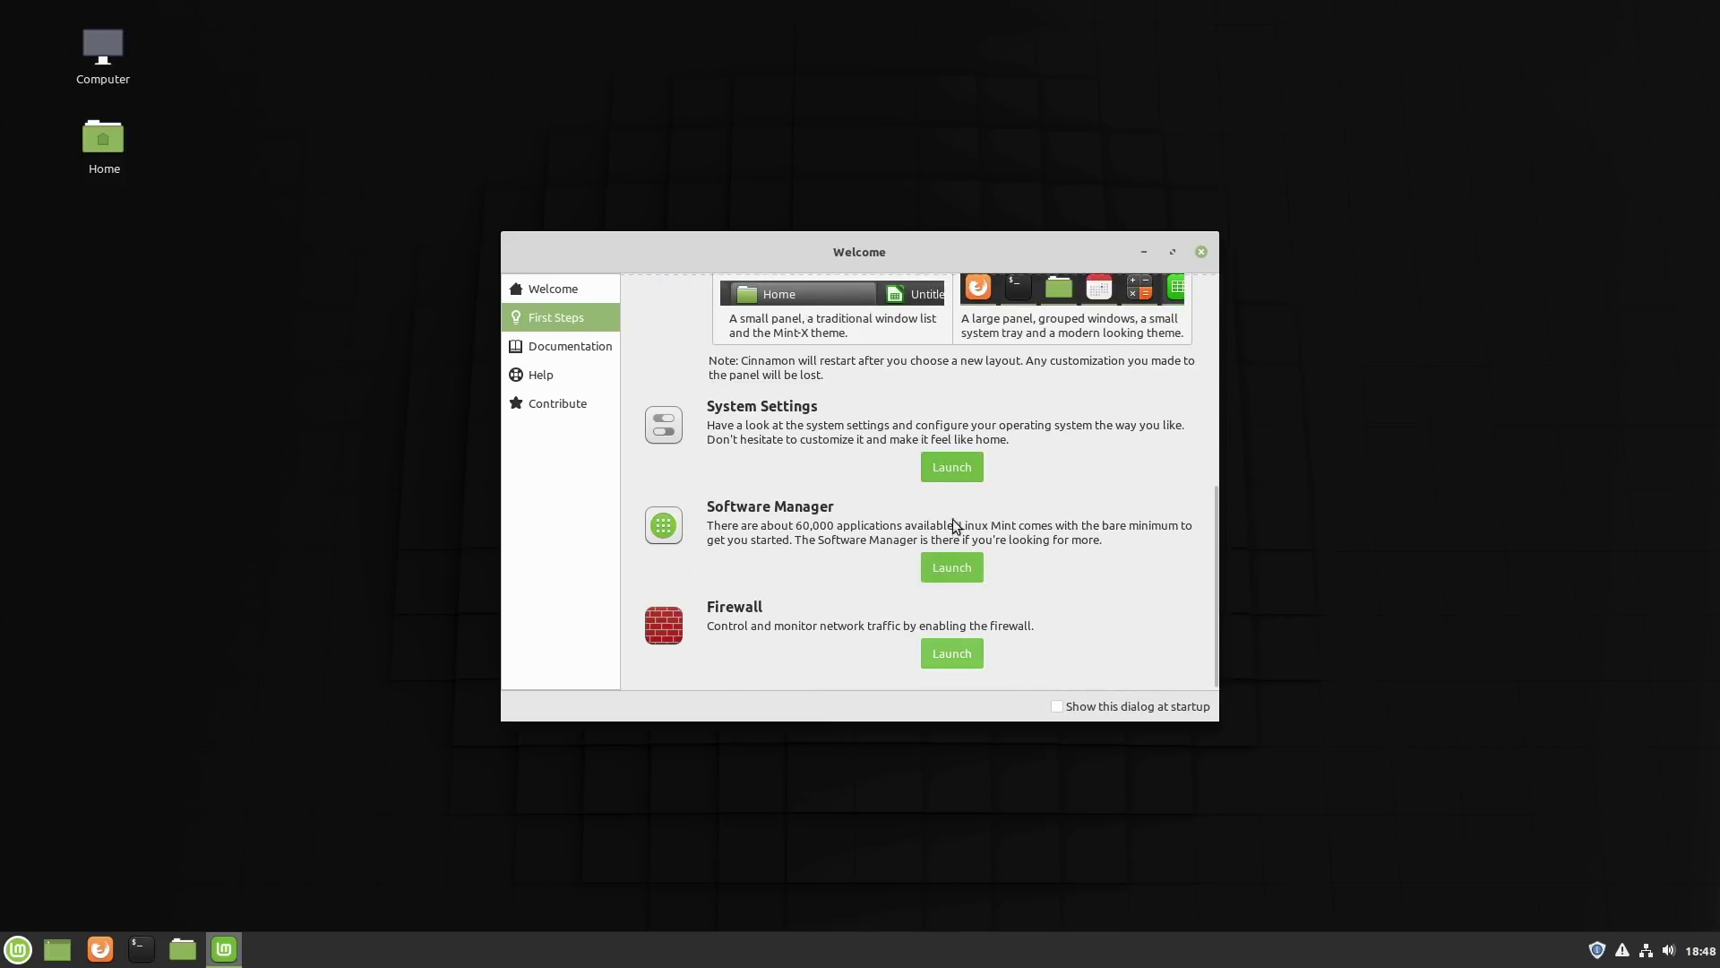
pyautogui.scroll(5, 951, 519)
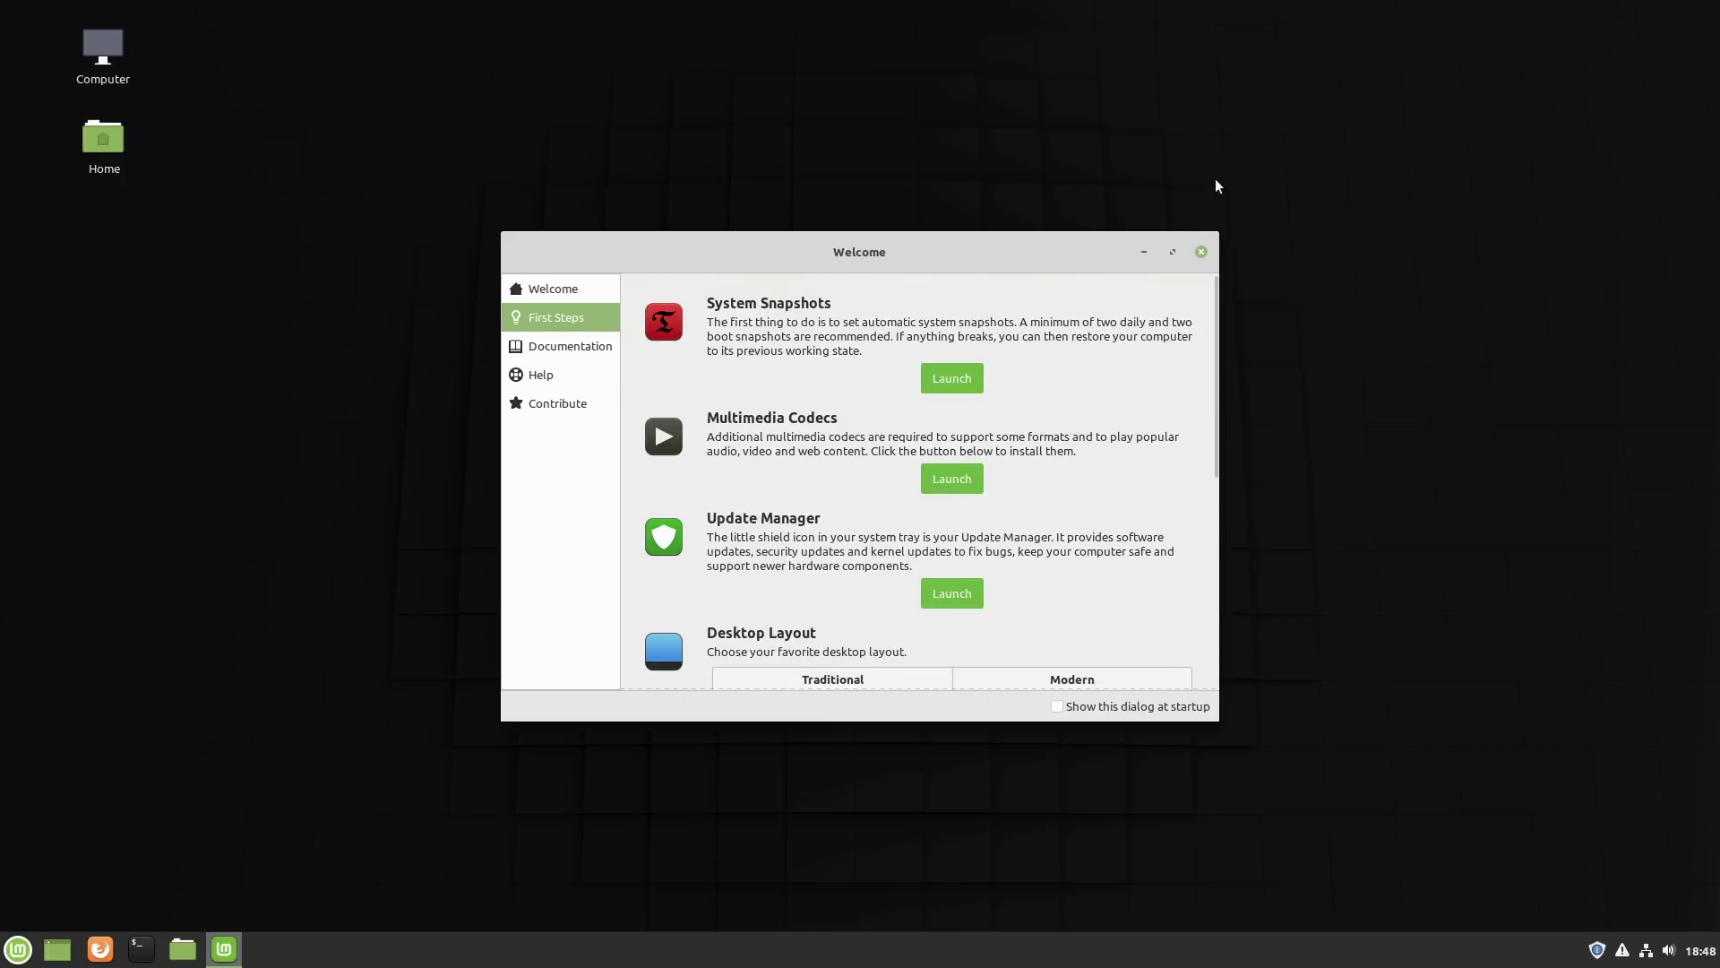
pyautogui.click(1202, 252)
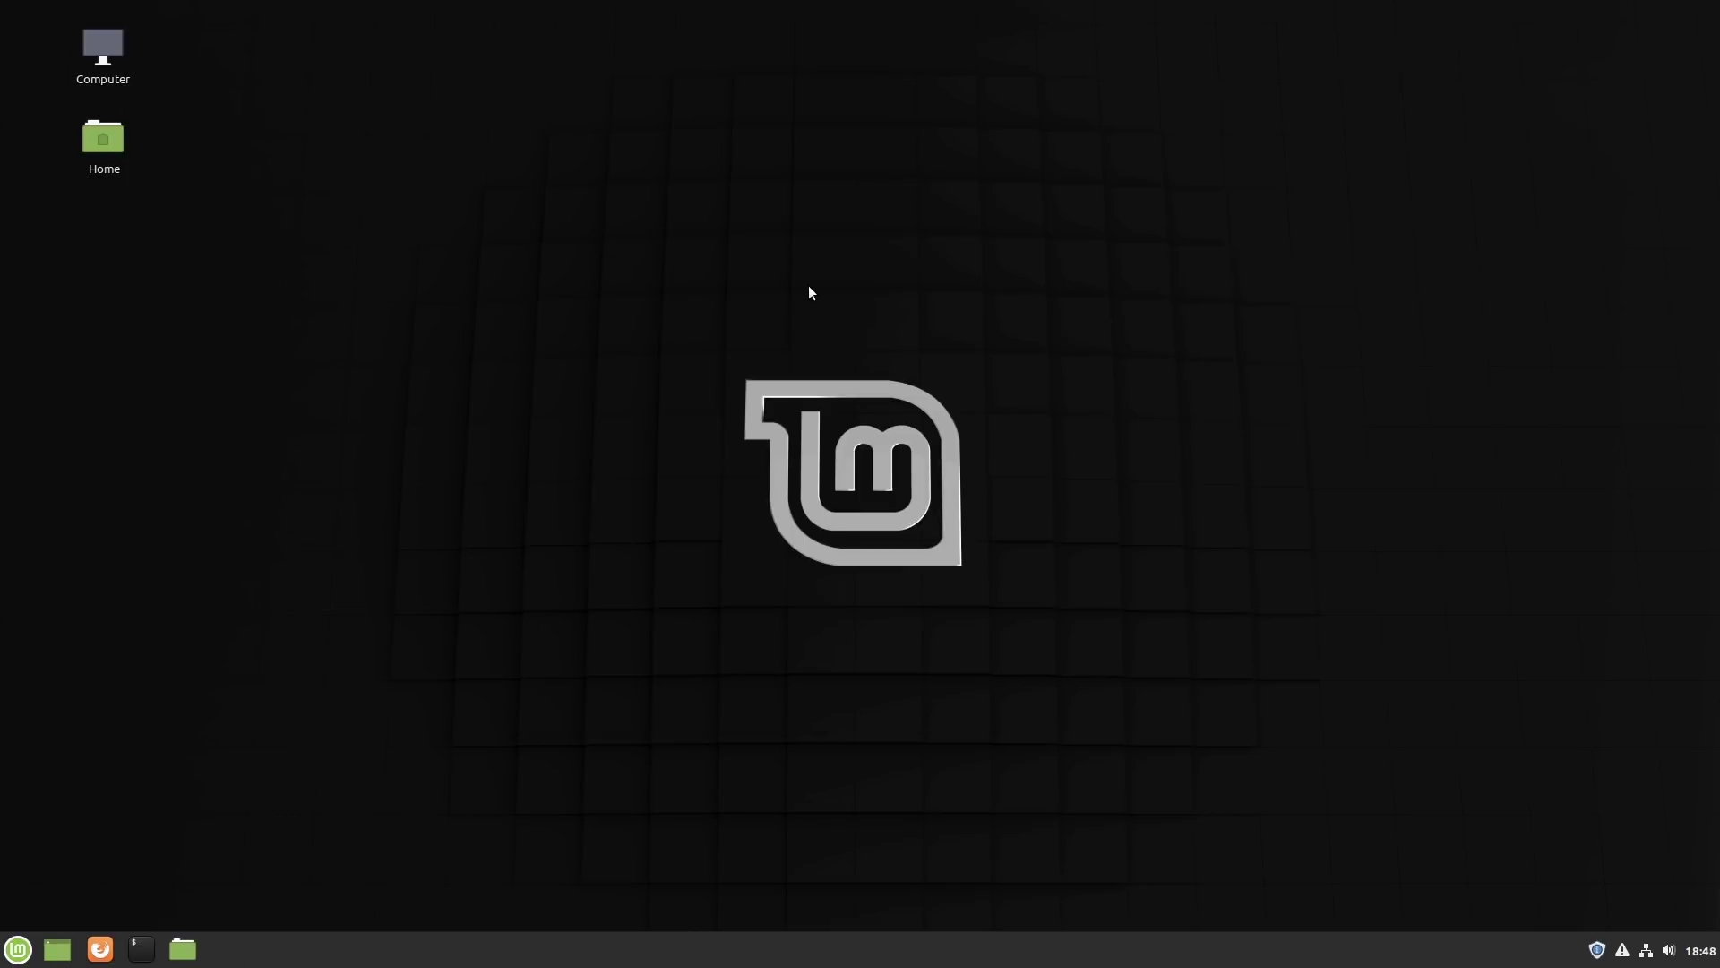
# Open Update Manager, dismiss its introduction, decline the local mirror, and browse its Help menu
pyautogui.click(1597, 949)
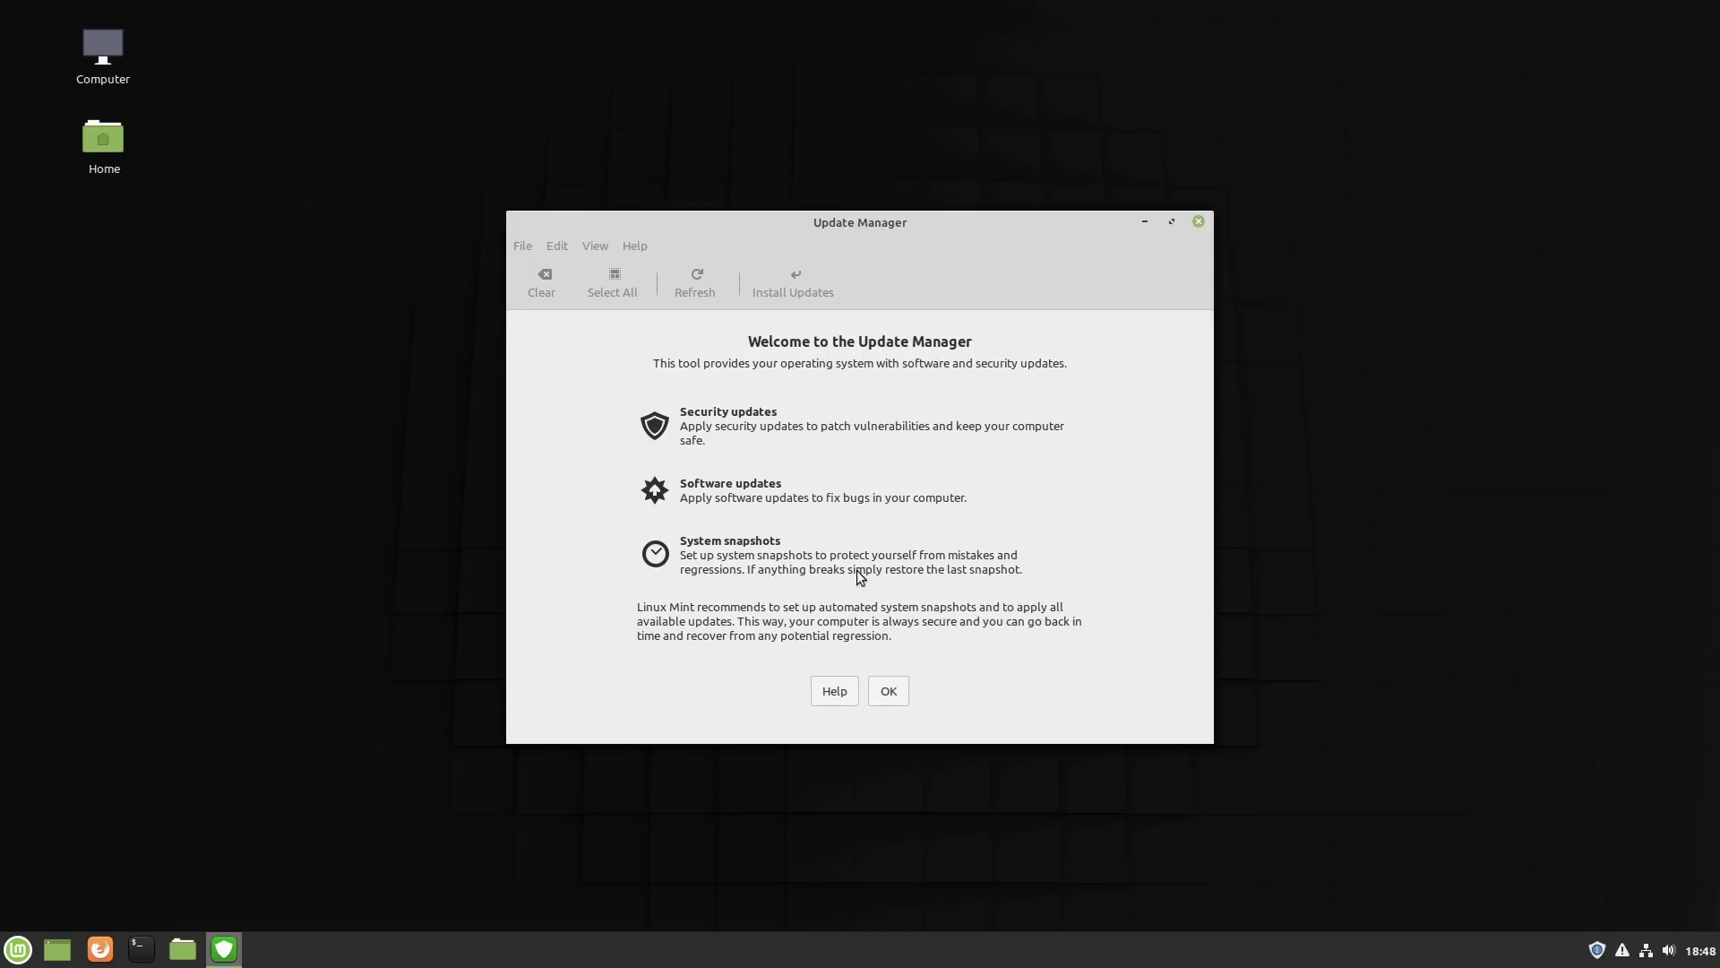
pyautogui.click(888, 690)
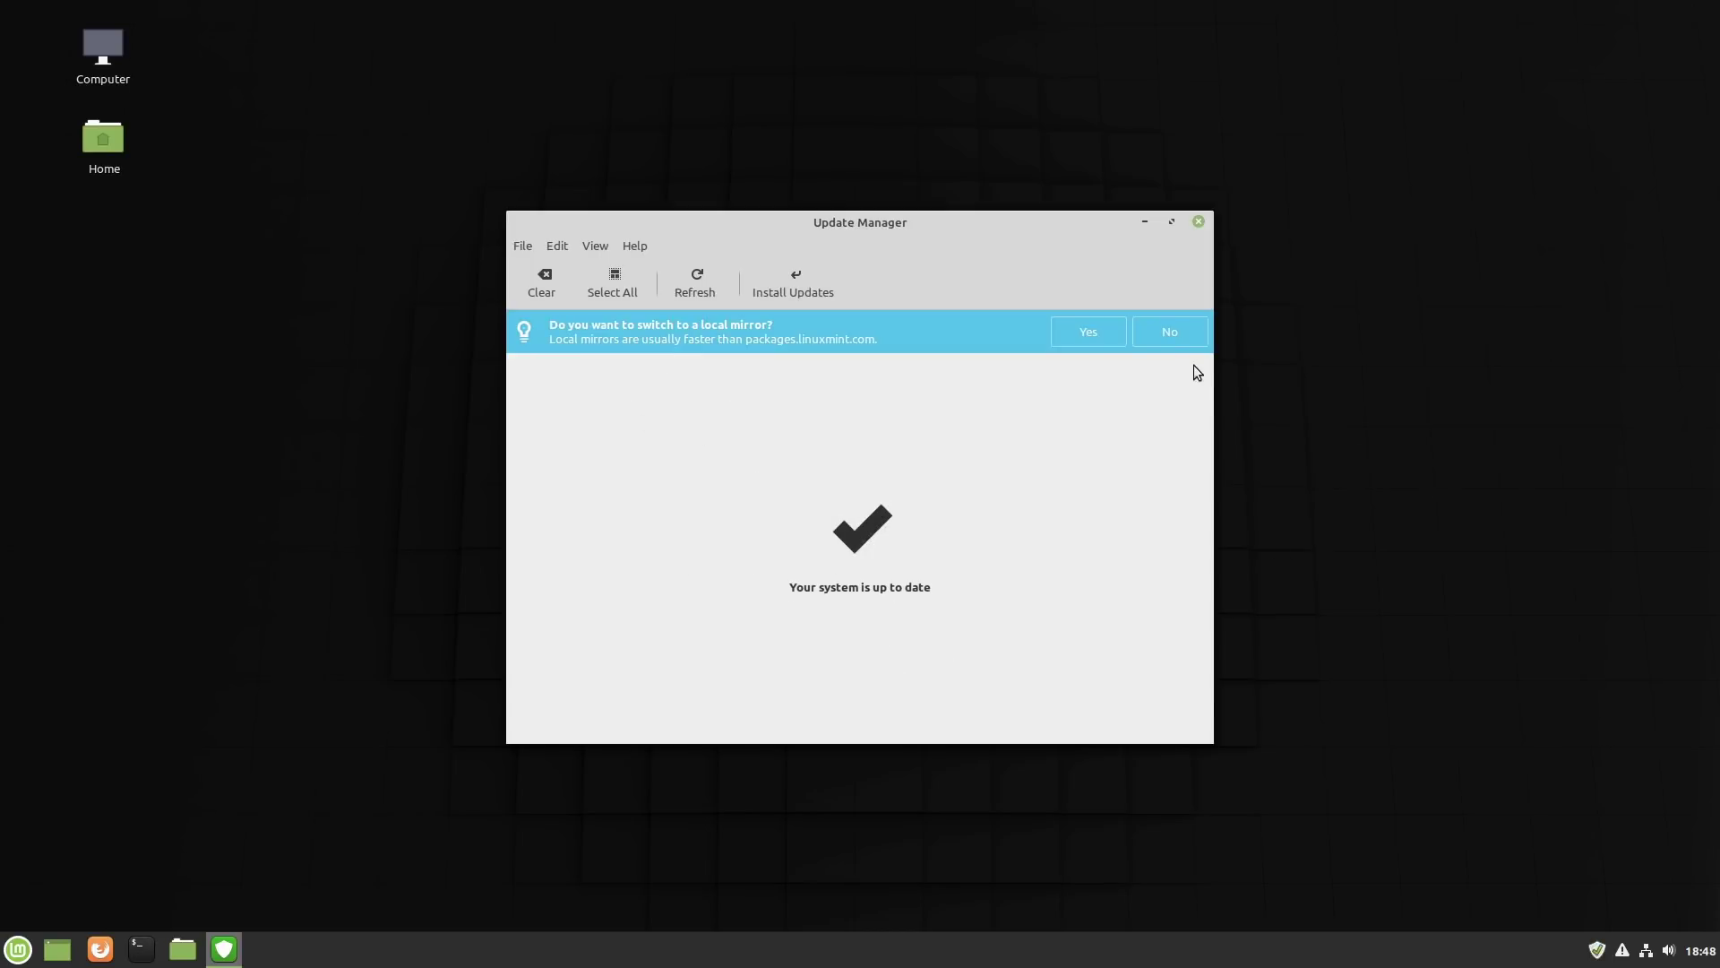
pyautogui.click(1162, 335)
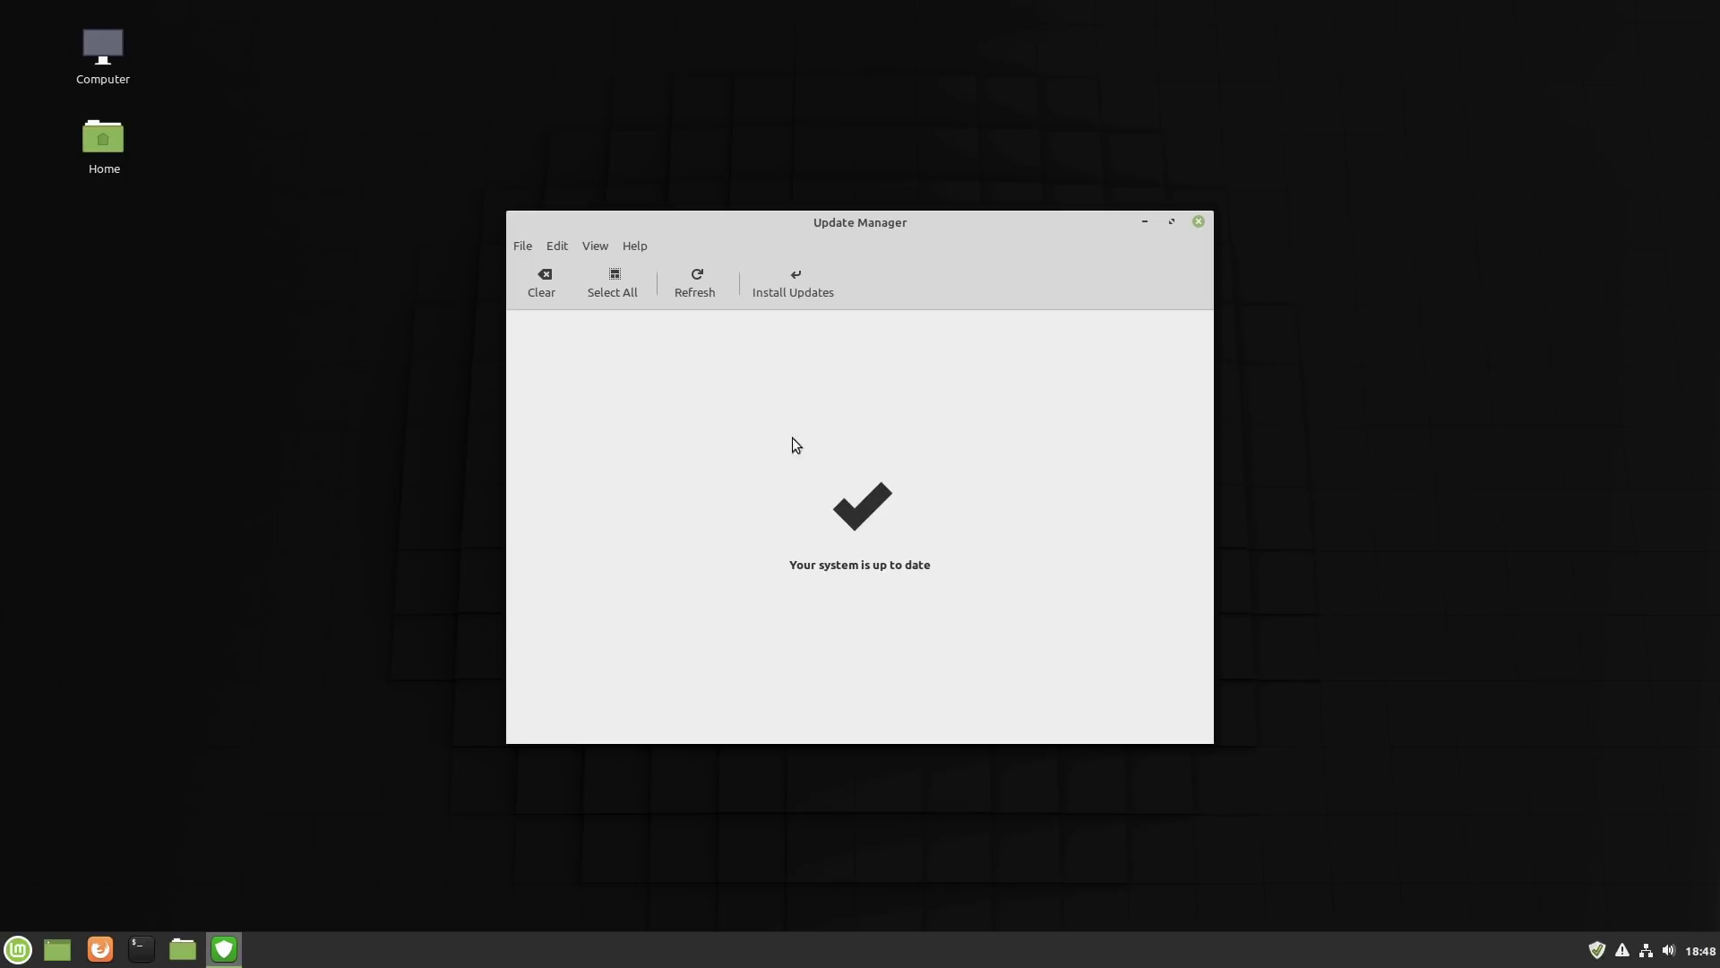
pyautogui.click(635, 245)
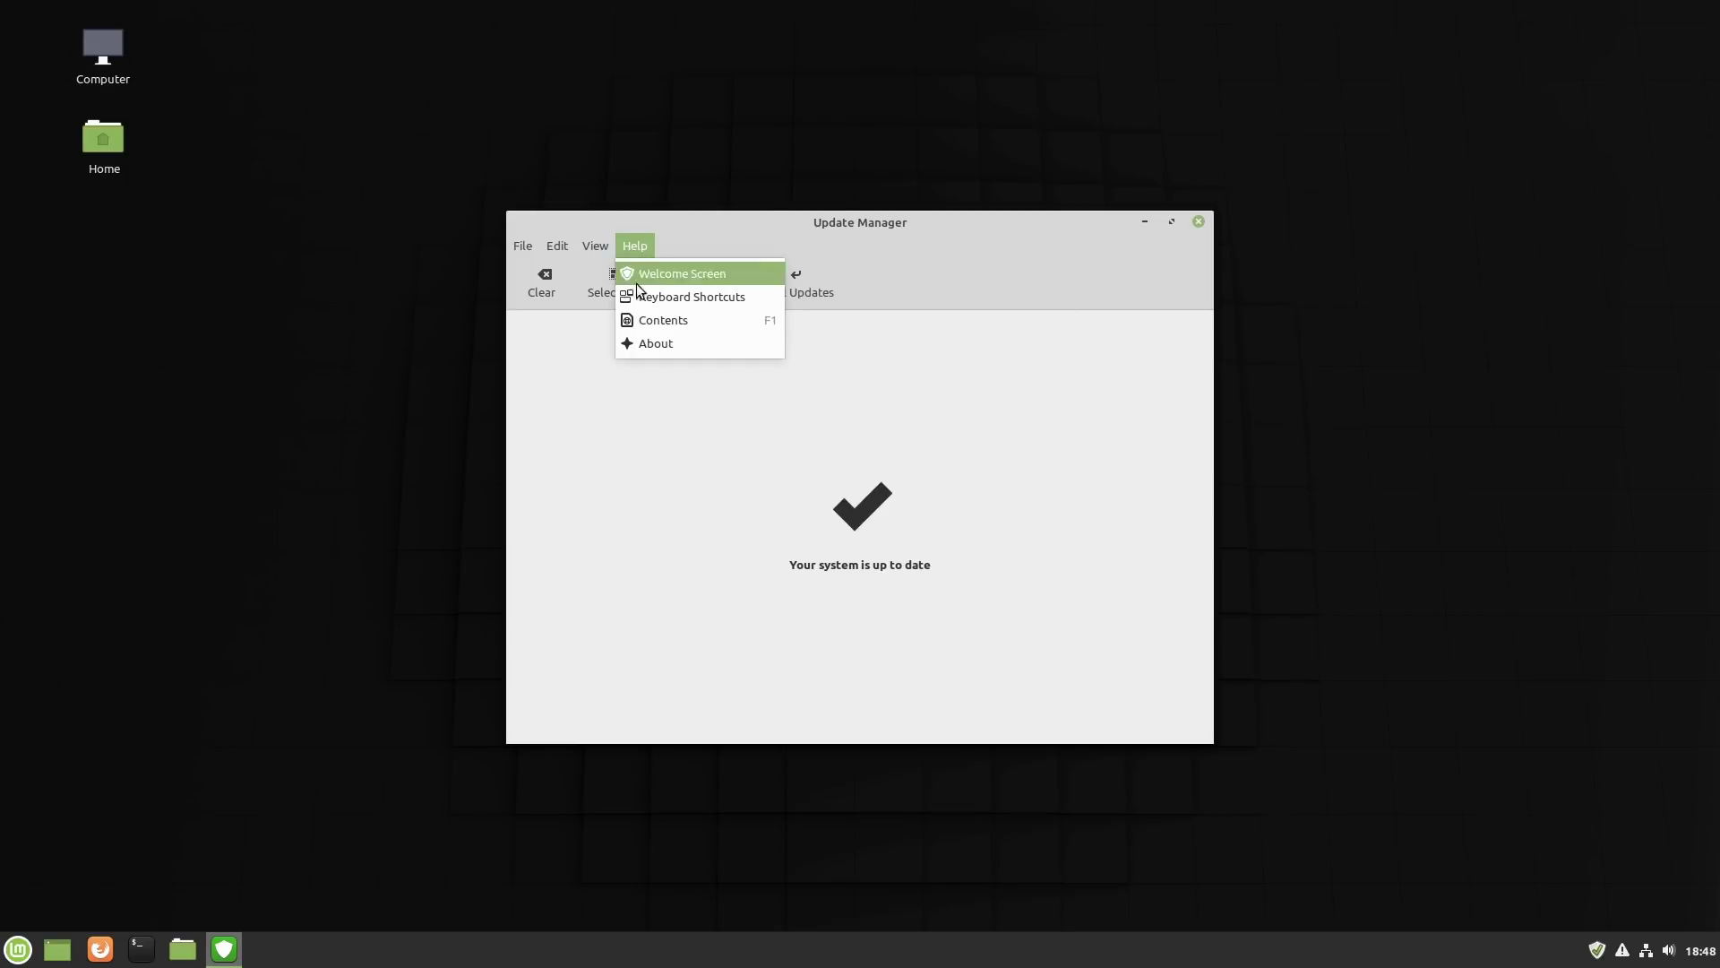
pyautogui.moveTo(592, 245)
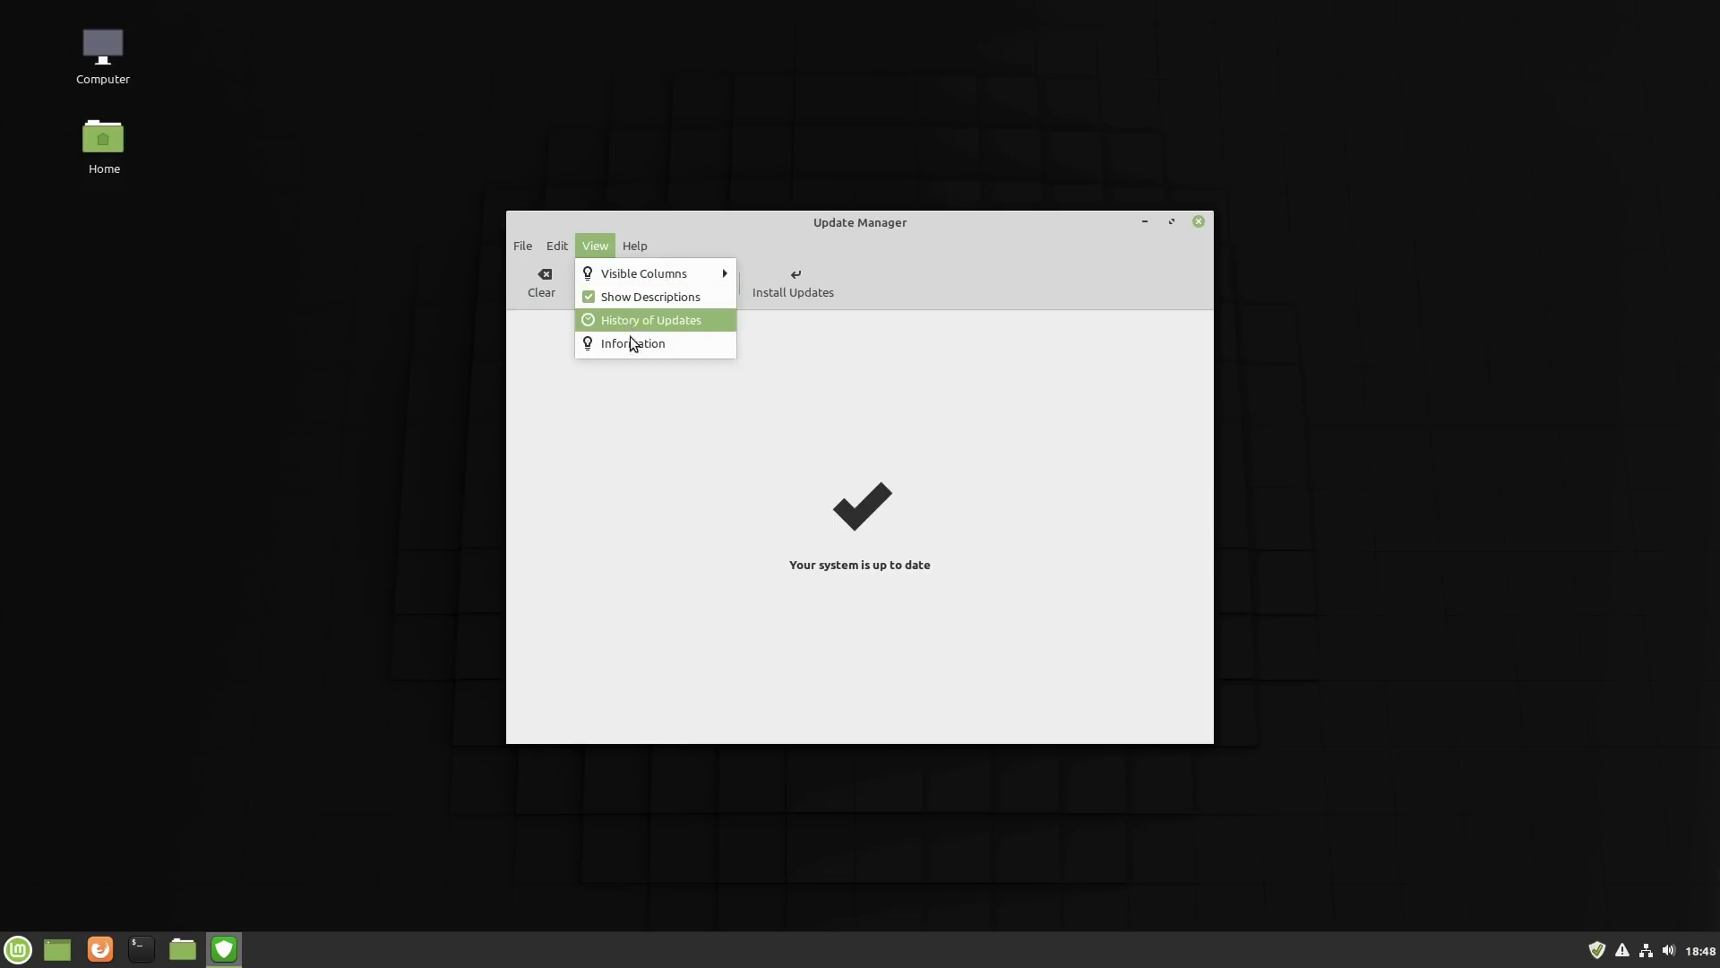
pyautogui.click(595, 246)
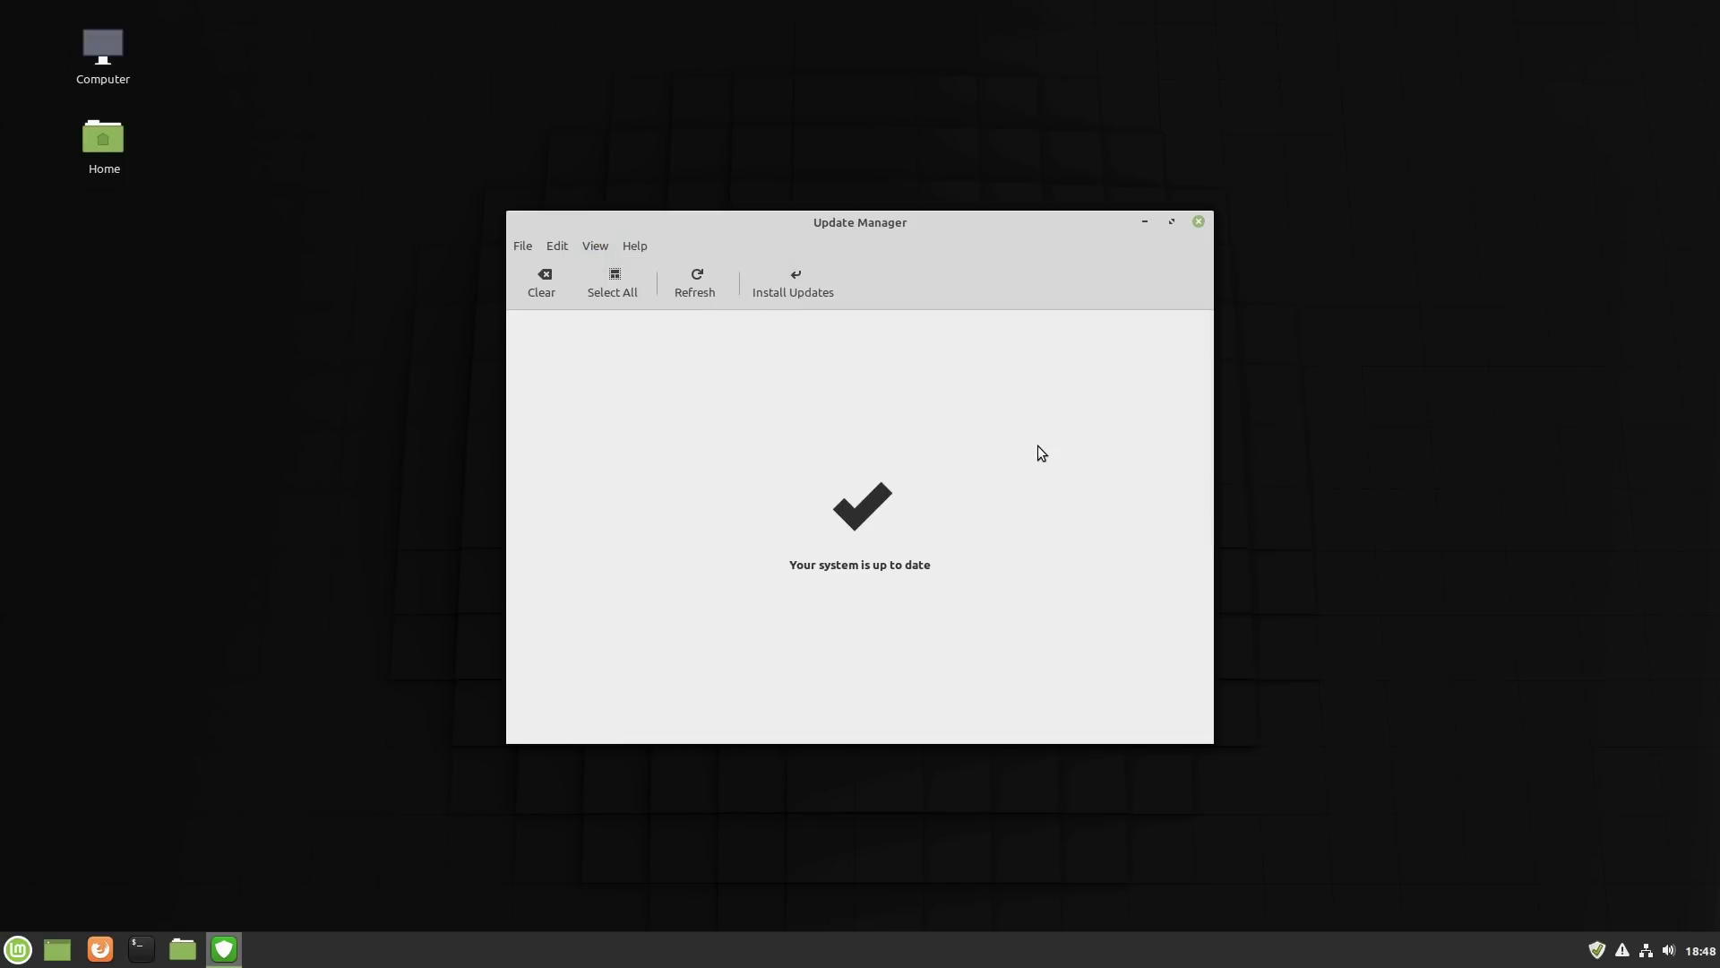
# Run 'uname -r' in a terminal to show kernel 4.19.0-8-amd64, then exit it
pyautogui.click(142, 948)
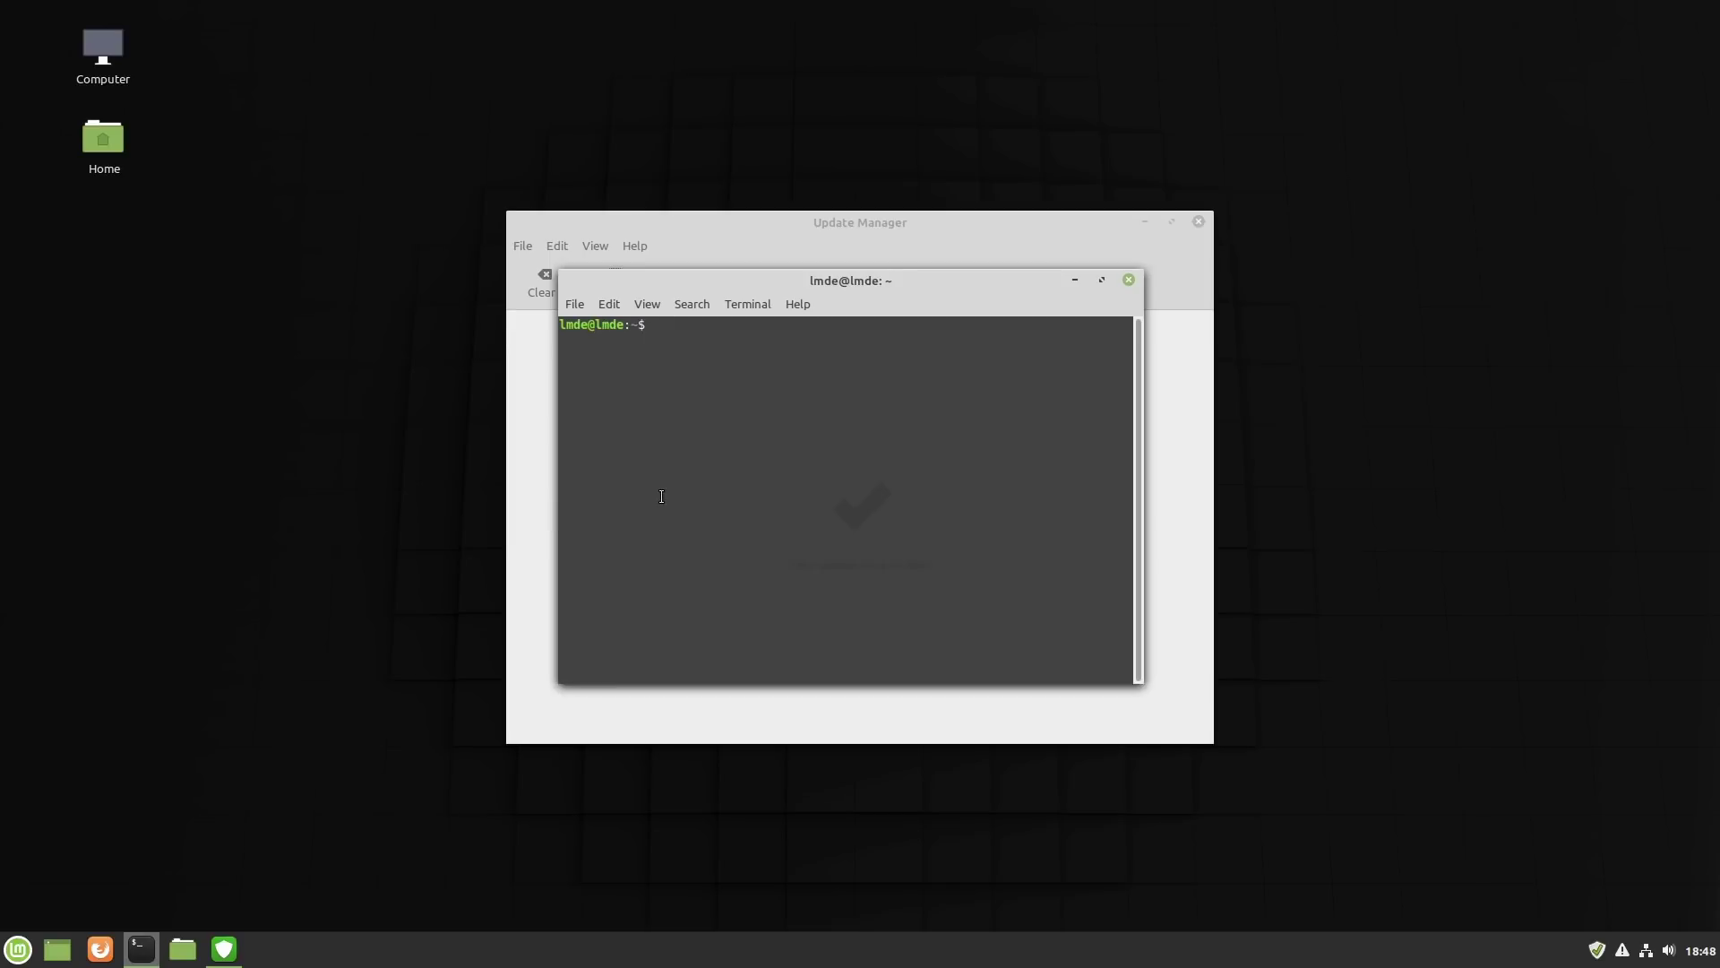
pyautogui.write('unma')
pyautogui.press('BackSpace')
pyautogui.press('BackSpace')
pyautogui.press('BackSpace')
pyautogui.press('BackSpace')
pyautogui.write('uname -r')
pyautogui.press('Return')
pyautogui.write('exit')
pyautogui.press('Return')
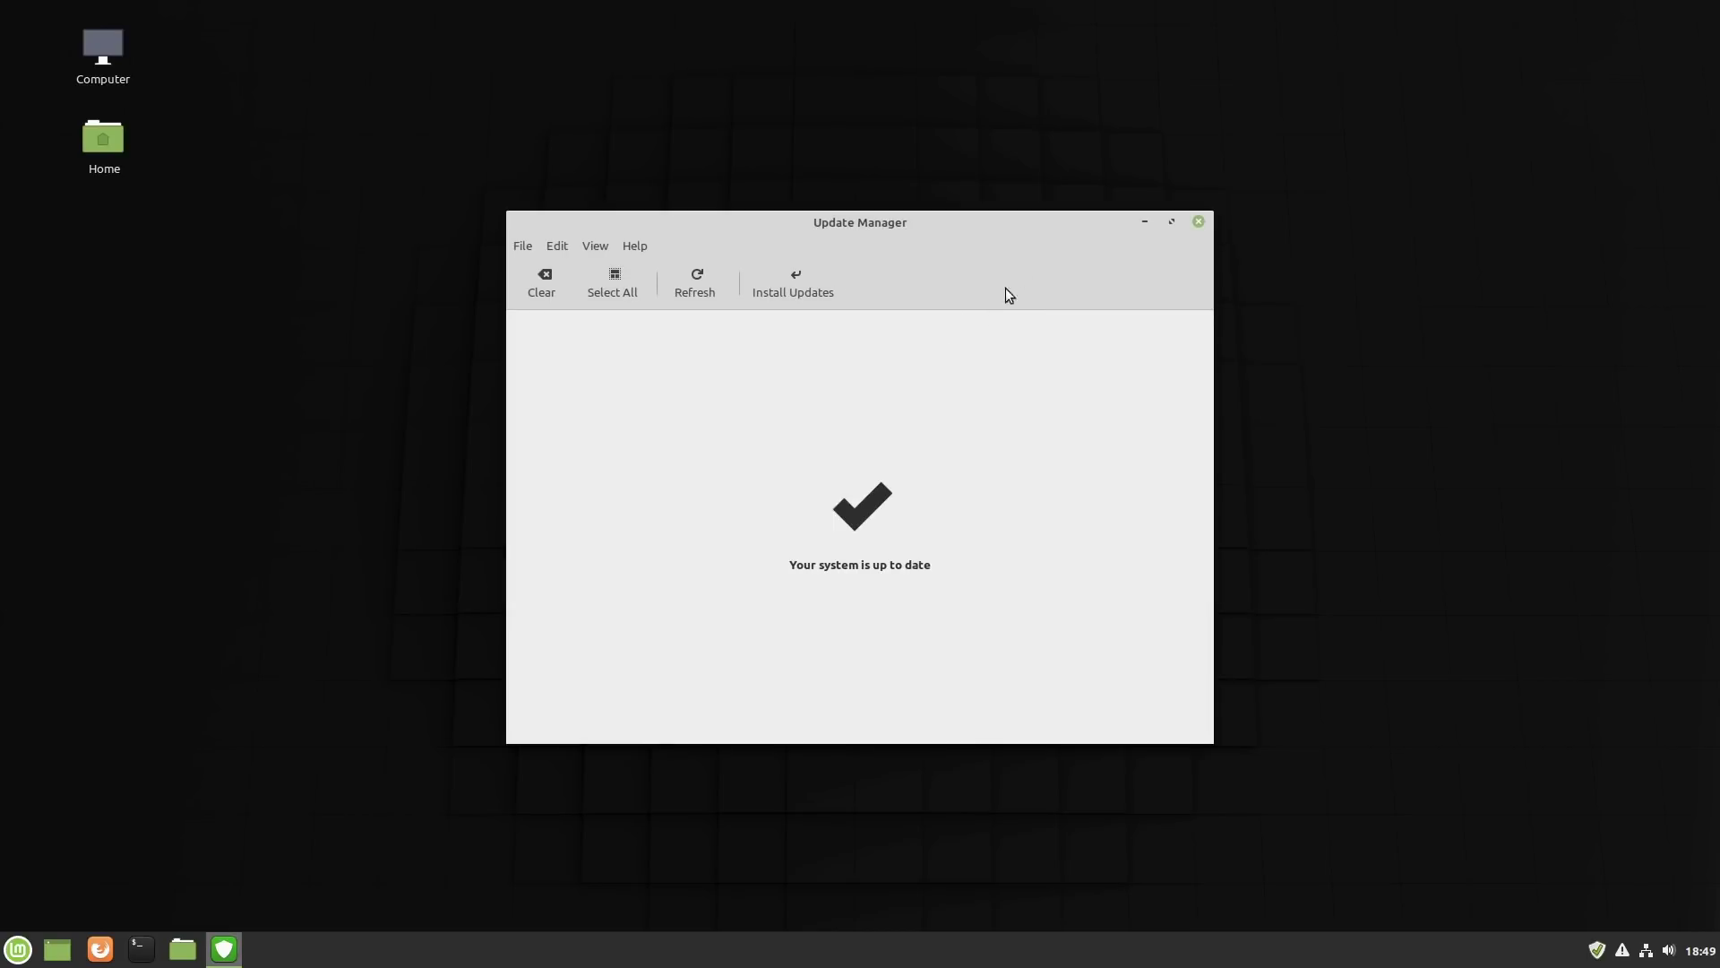
# Close Update Manager and permanently ignore the missing language packs problem in System Reports
pyautogui.click(1198, 223)
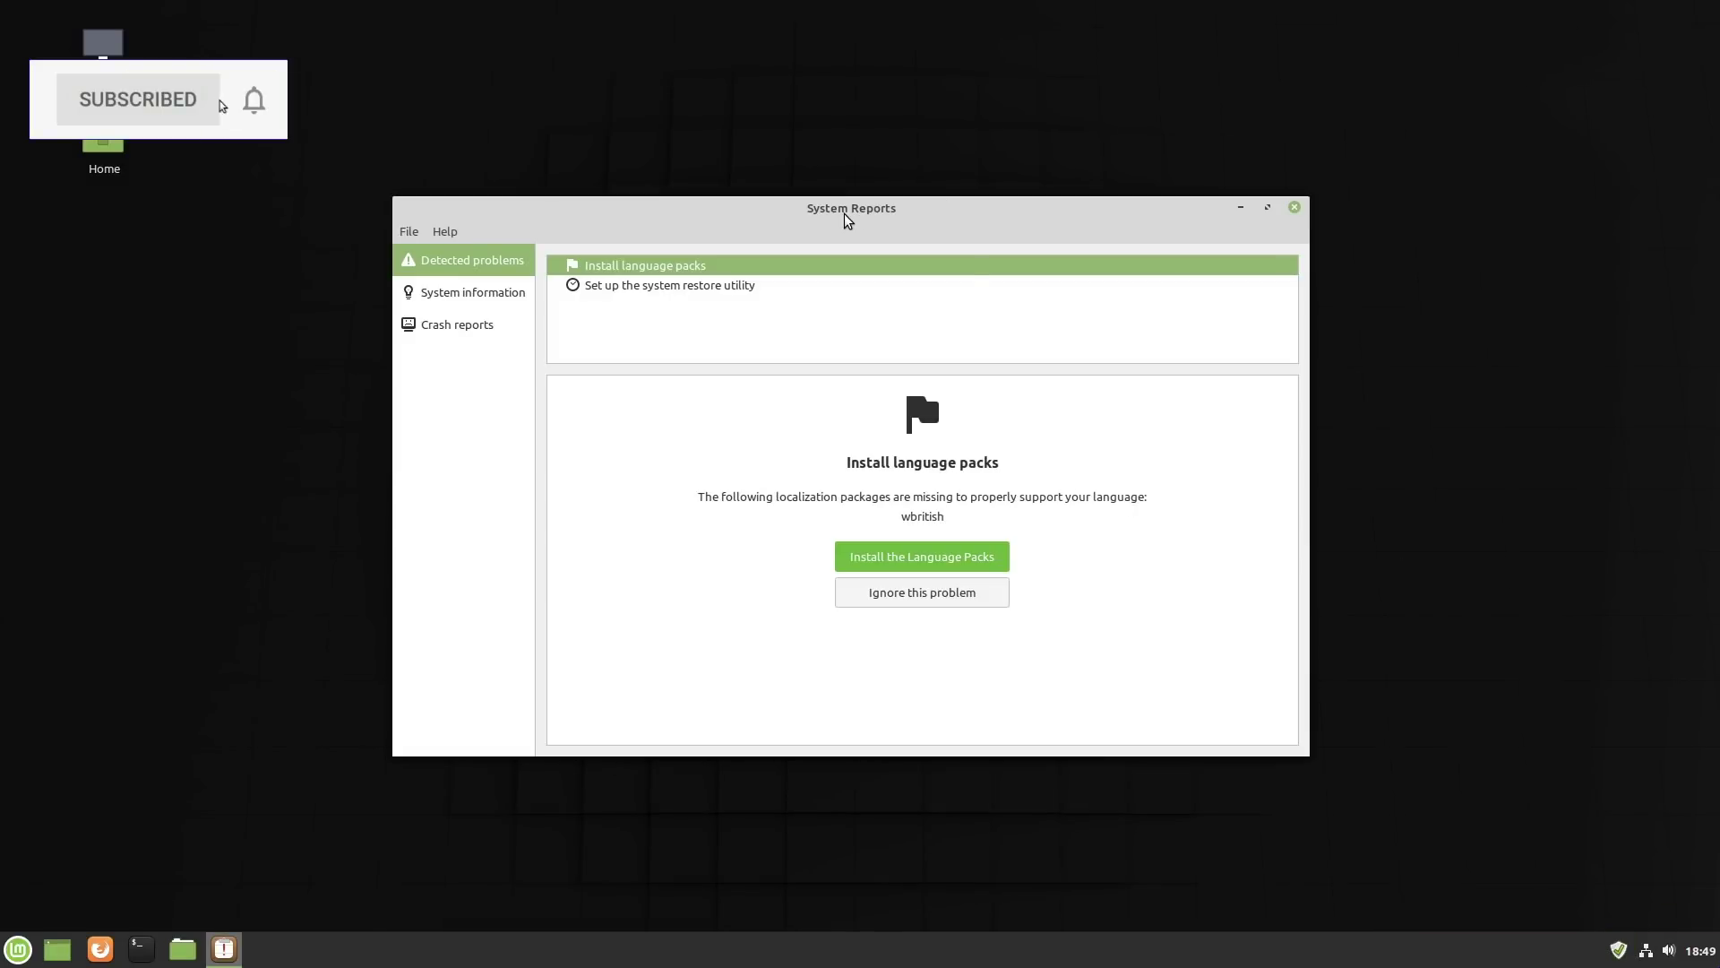
pyautogui.moveTo(844, 214); pyautogui.dragTo(838, 170)
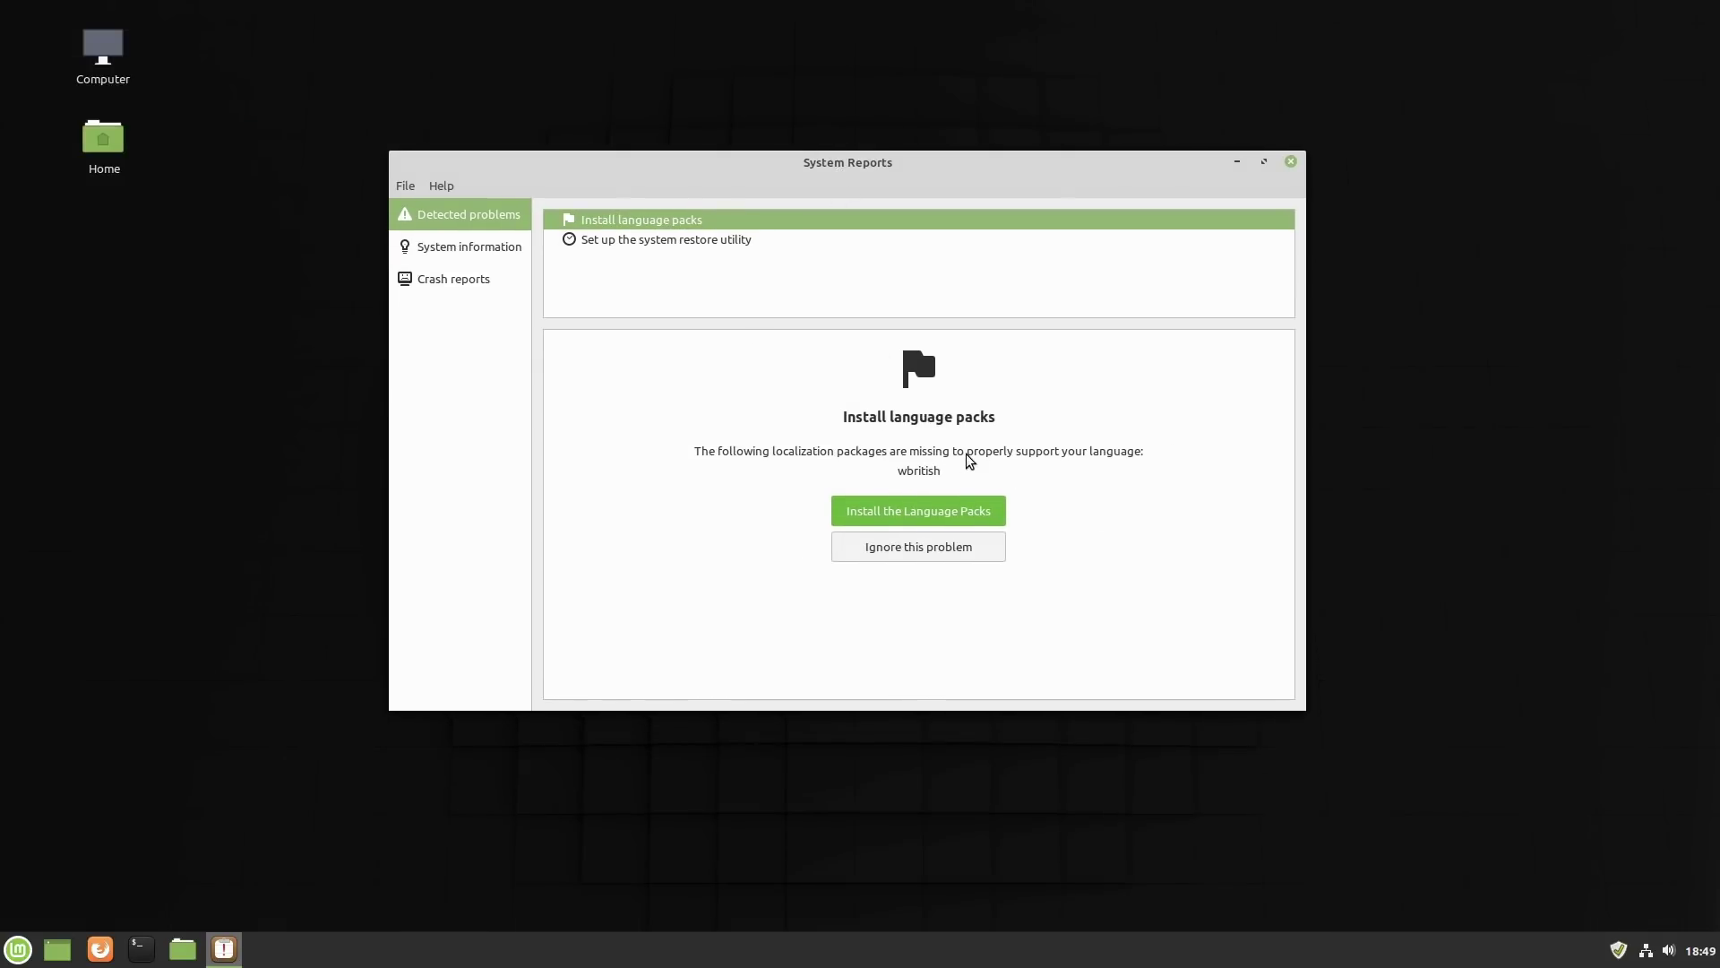
pyautogui.click(959, 546)
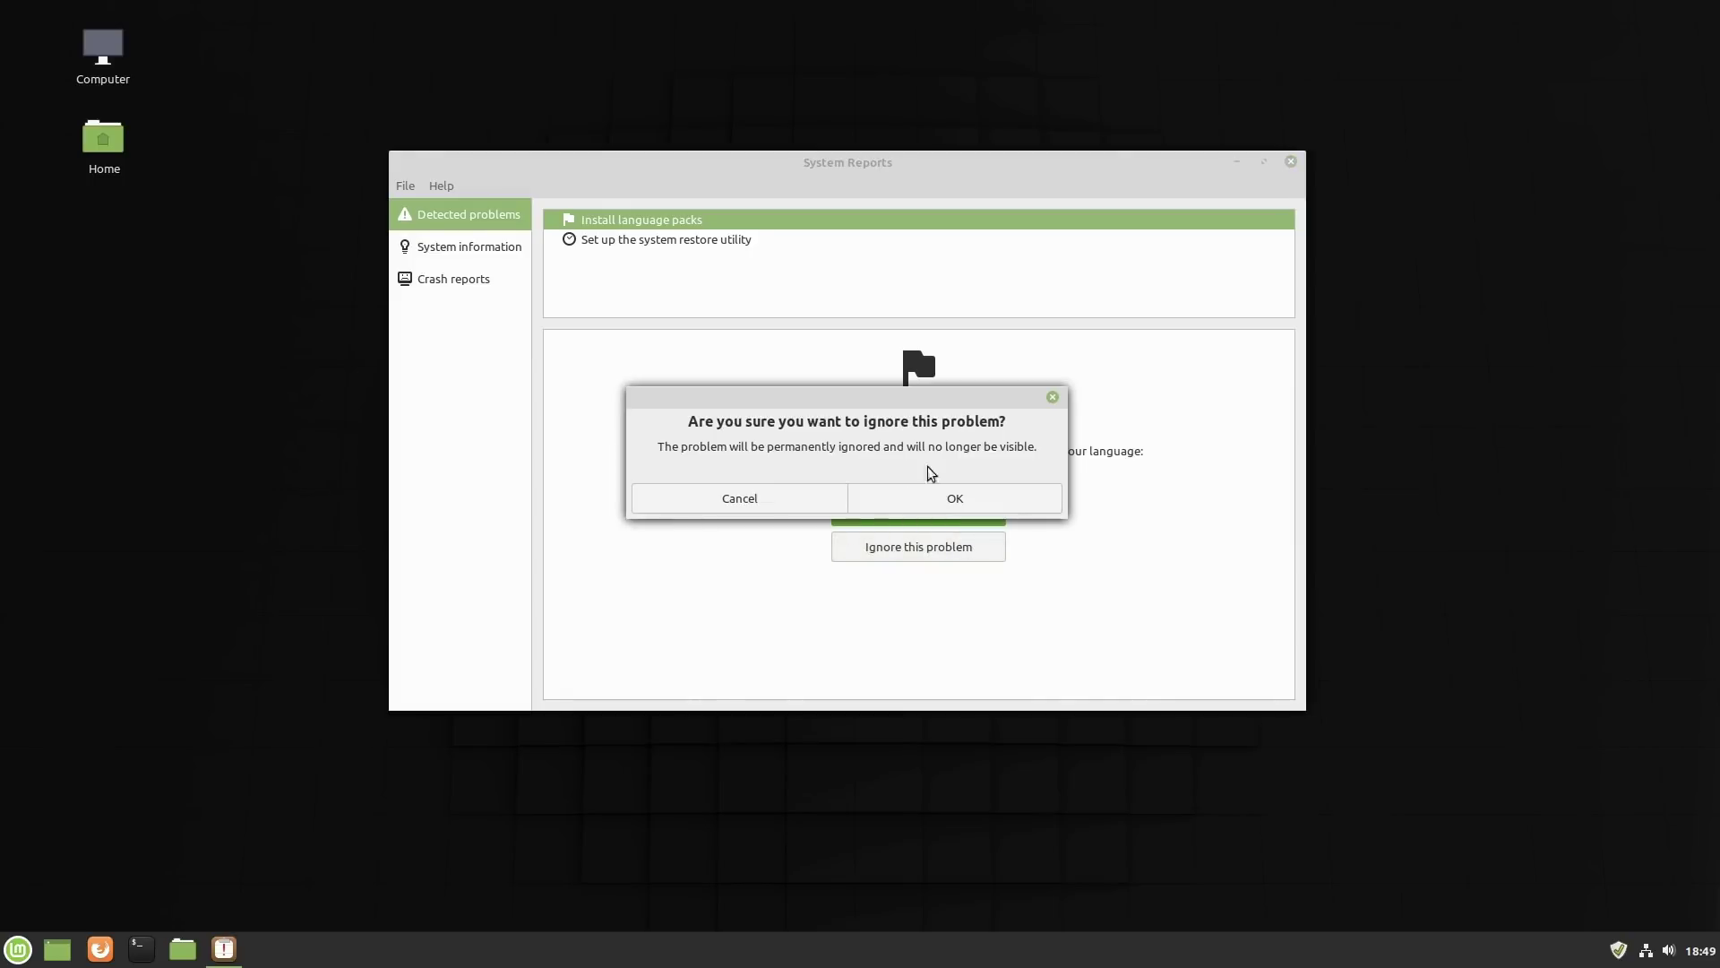
pyautogui.click(1003, 498)
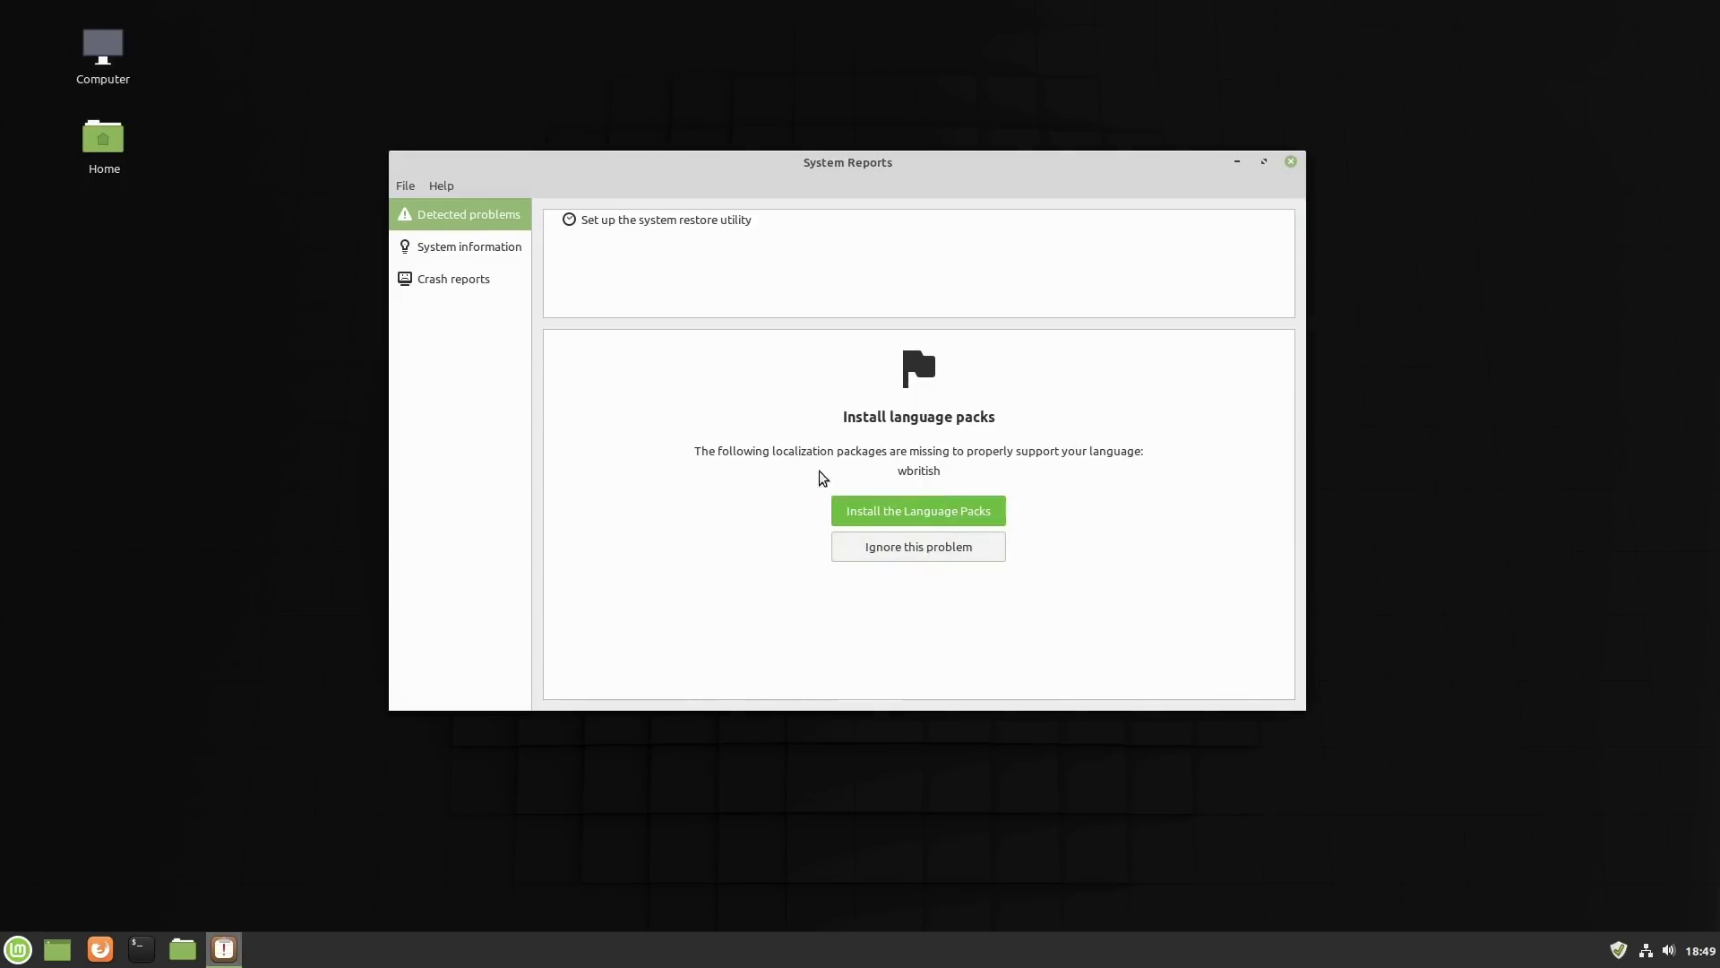
# View the System information and Crash reports pages, then close System Reports
pyautogui.click(446, 254)
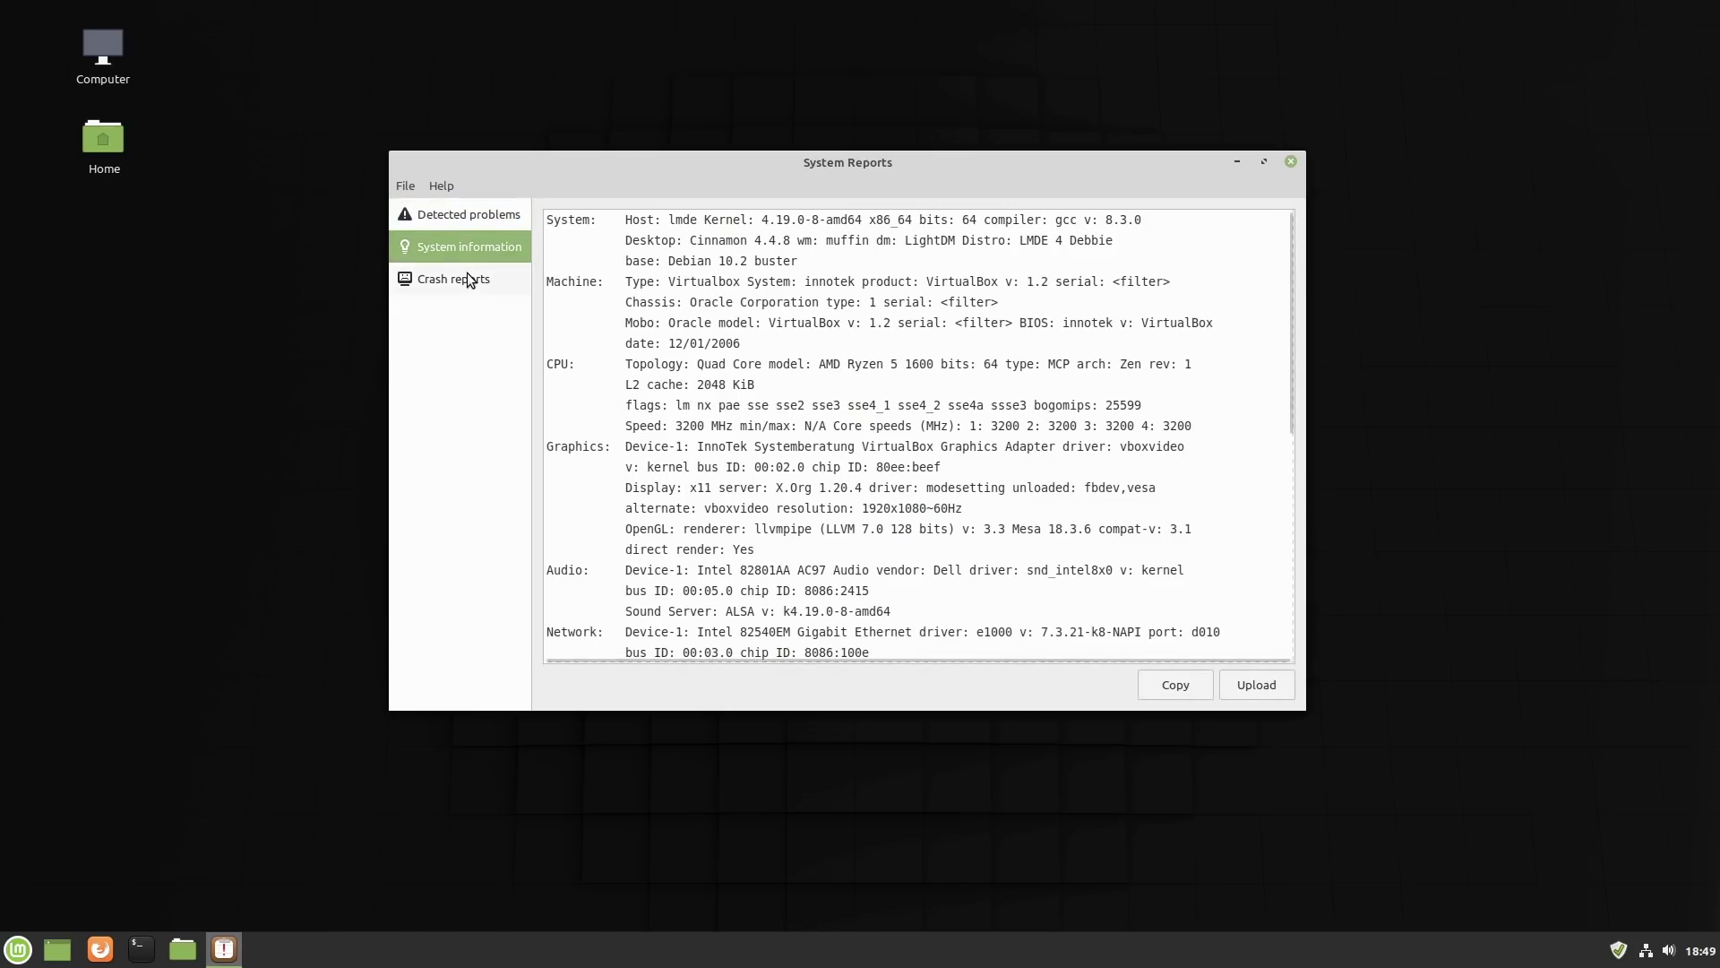
pyautogui.click(466, 274)
pyautogui.click(437, 212)
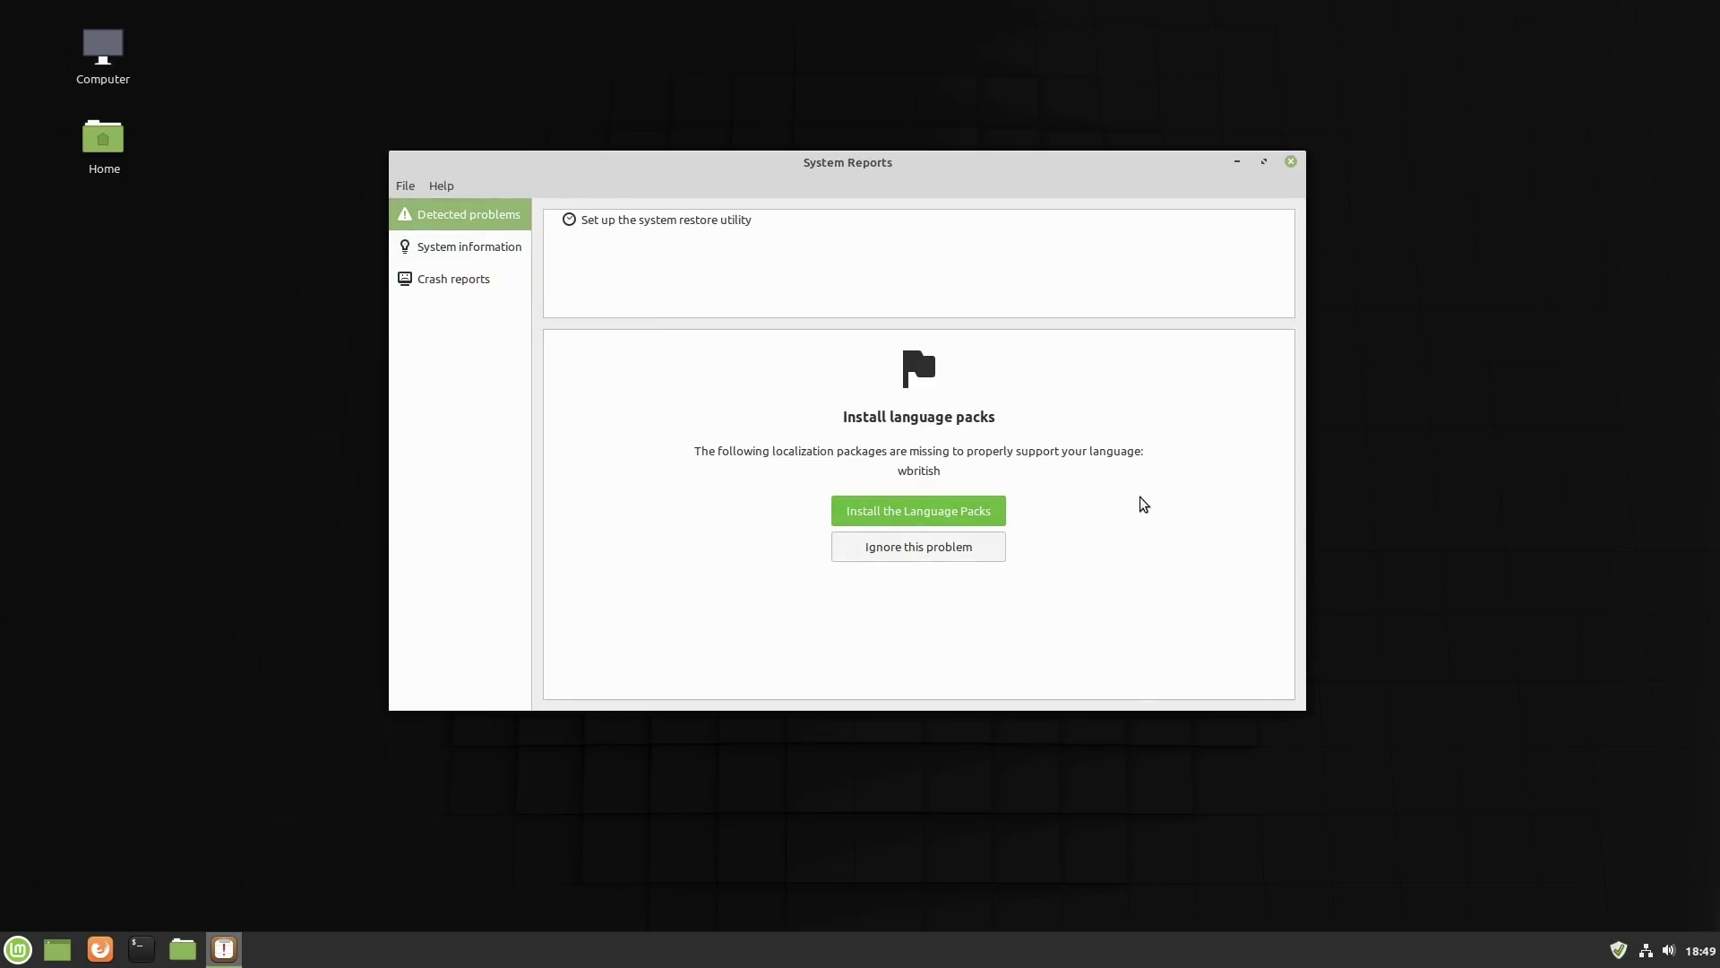
pyautogui.click(1291, 162)
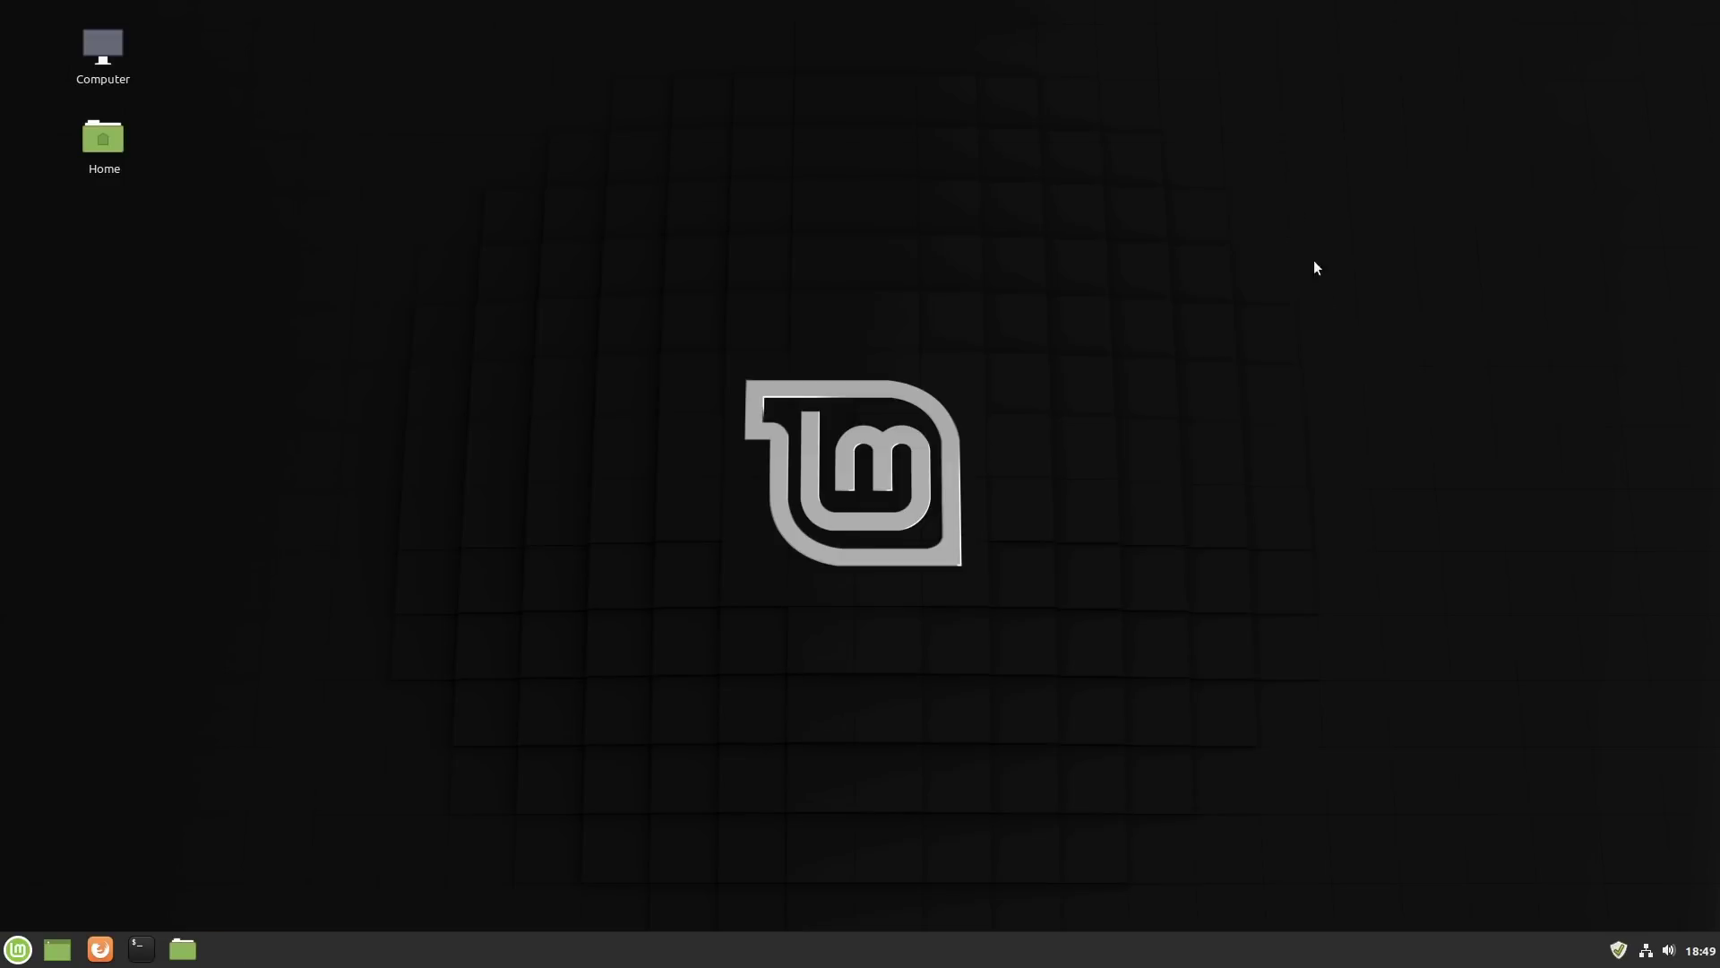
# Search the Mint menu for 'sys' and launch System Info showing Cinnamon 4.4.8
pyautogui.click(18, 948)
pyautogui.moveTo(167, 518)
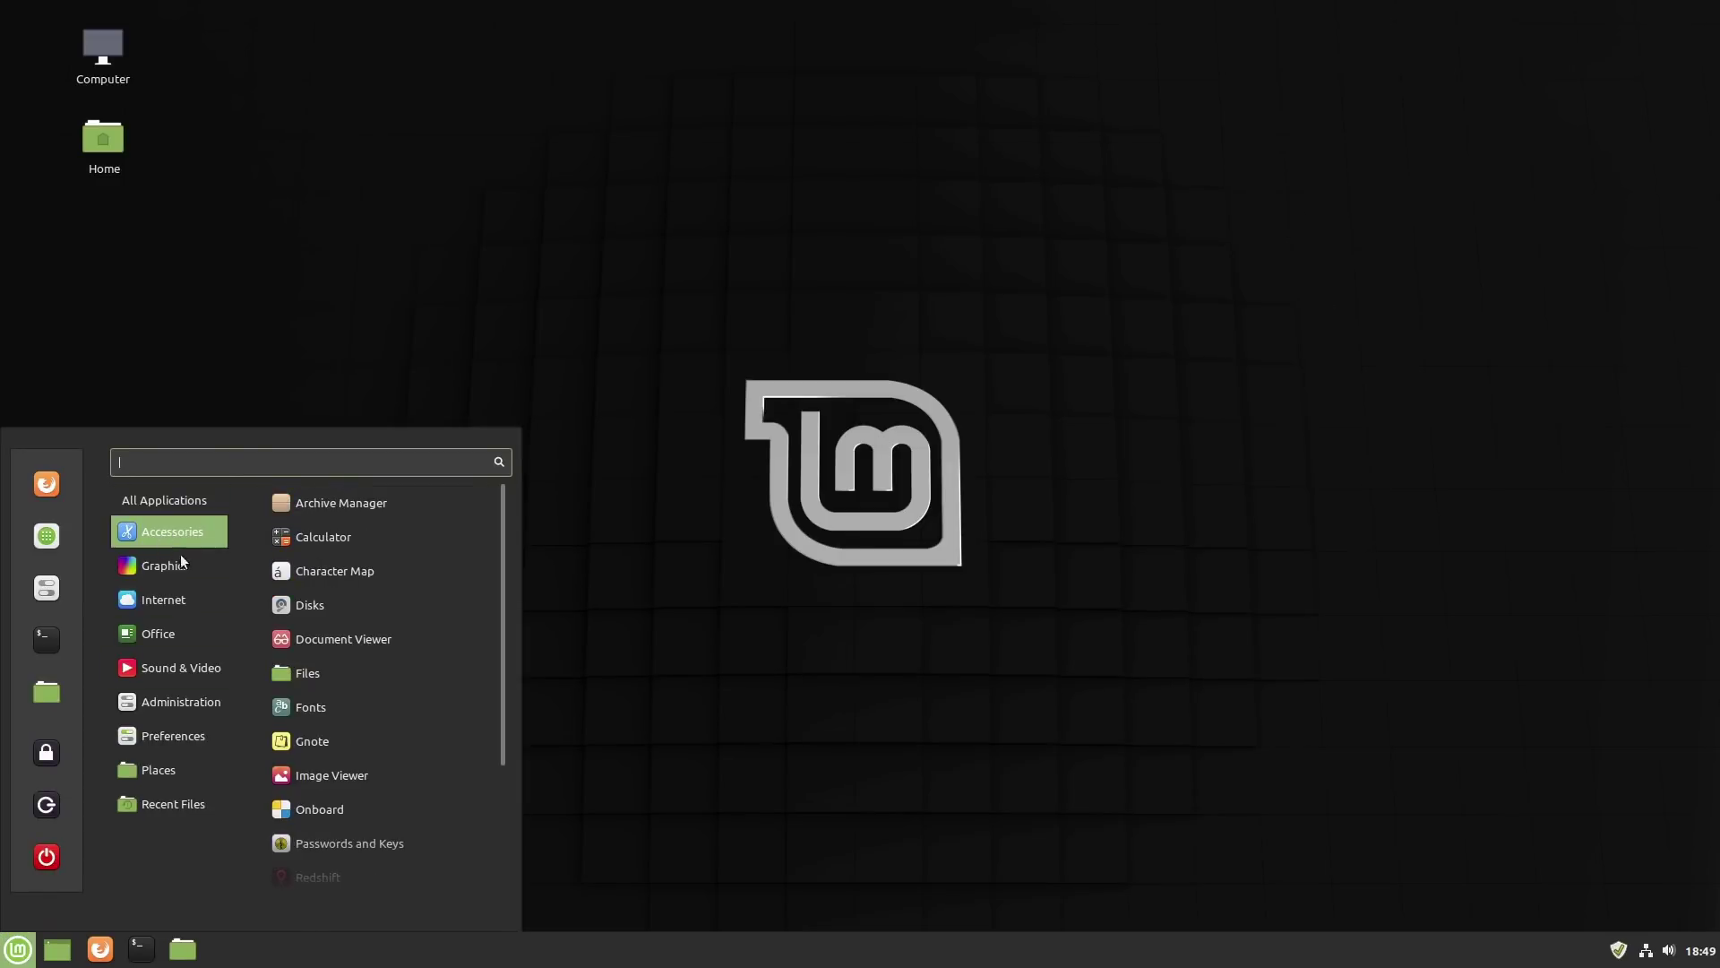
pyautogui.scroll(-3, 401, 622)
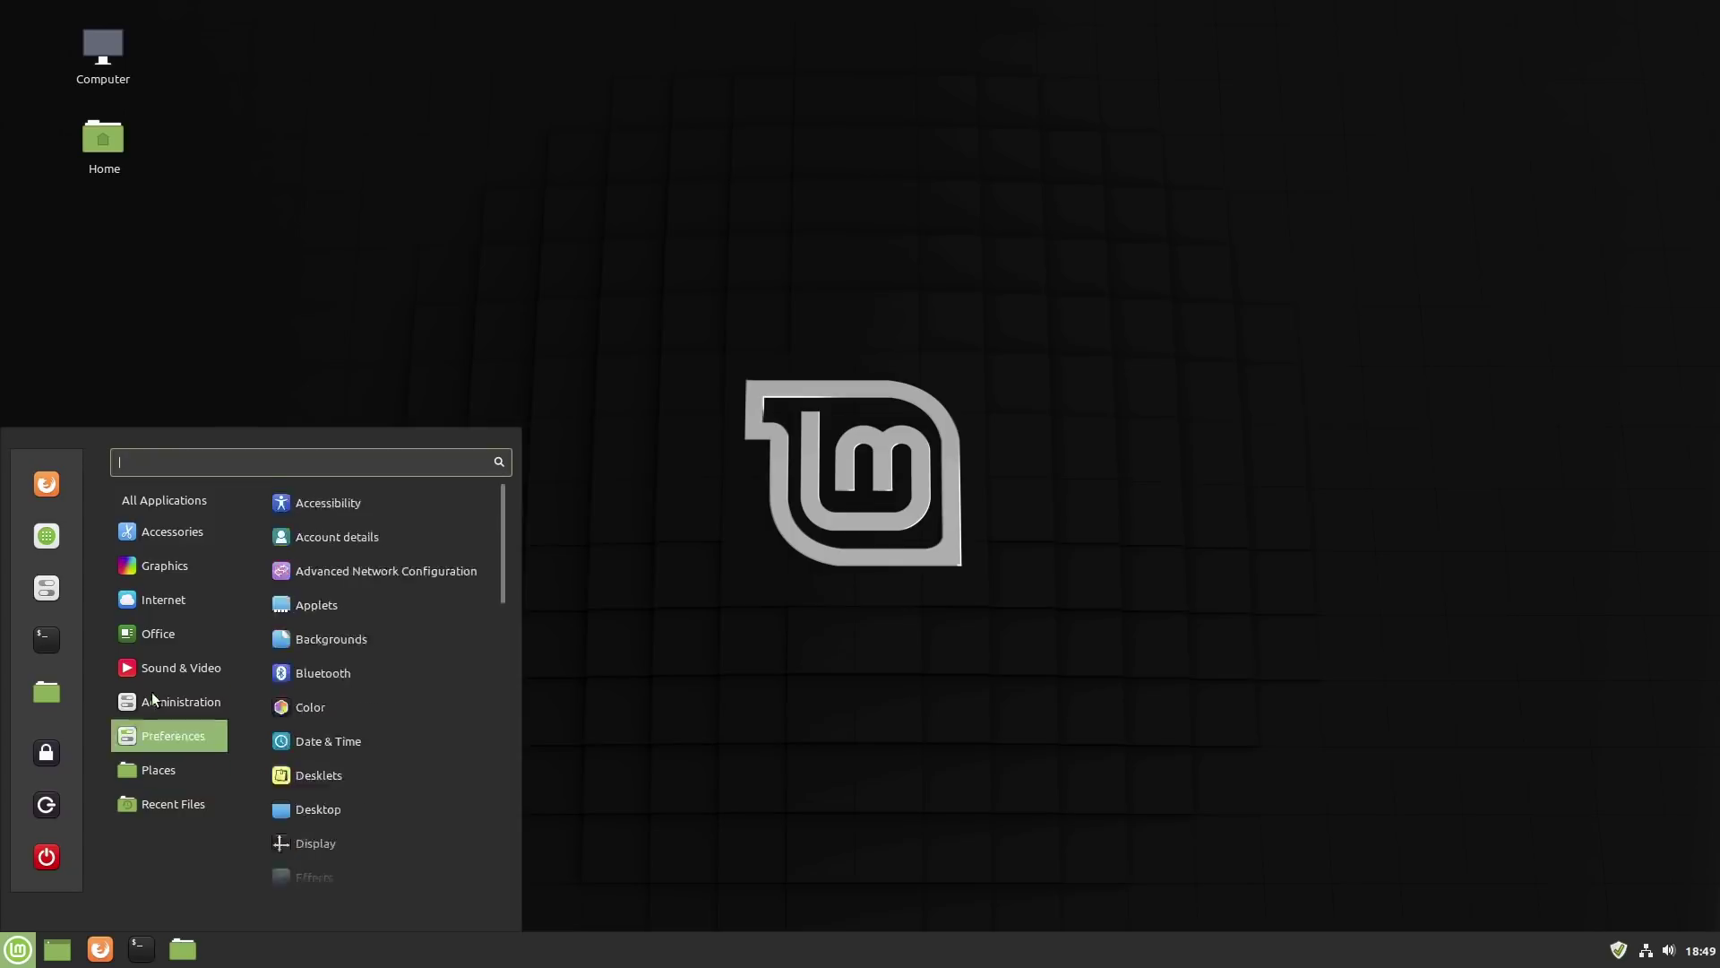
pyautogui.write('ablet')
pyautogui.press('BackSpace')
pyautogui.press('BackSpace')
pyautogui.press('BackSpace')
pyautogui.press('BackSpace')
pyautogui.press('BackSpace')
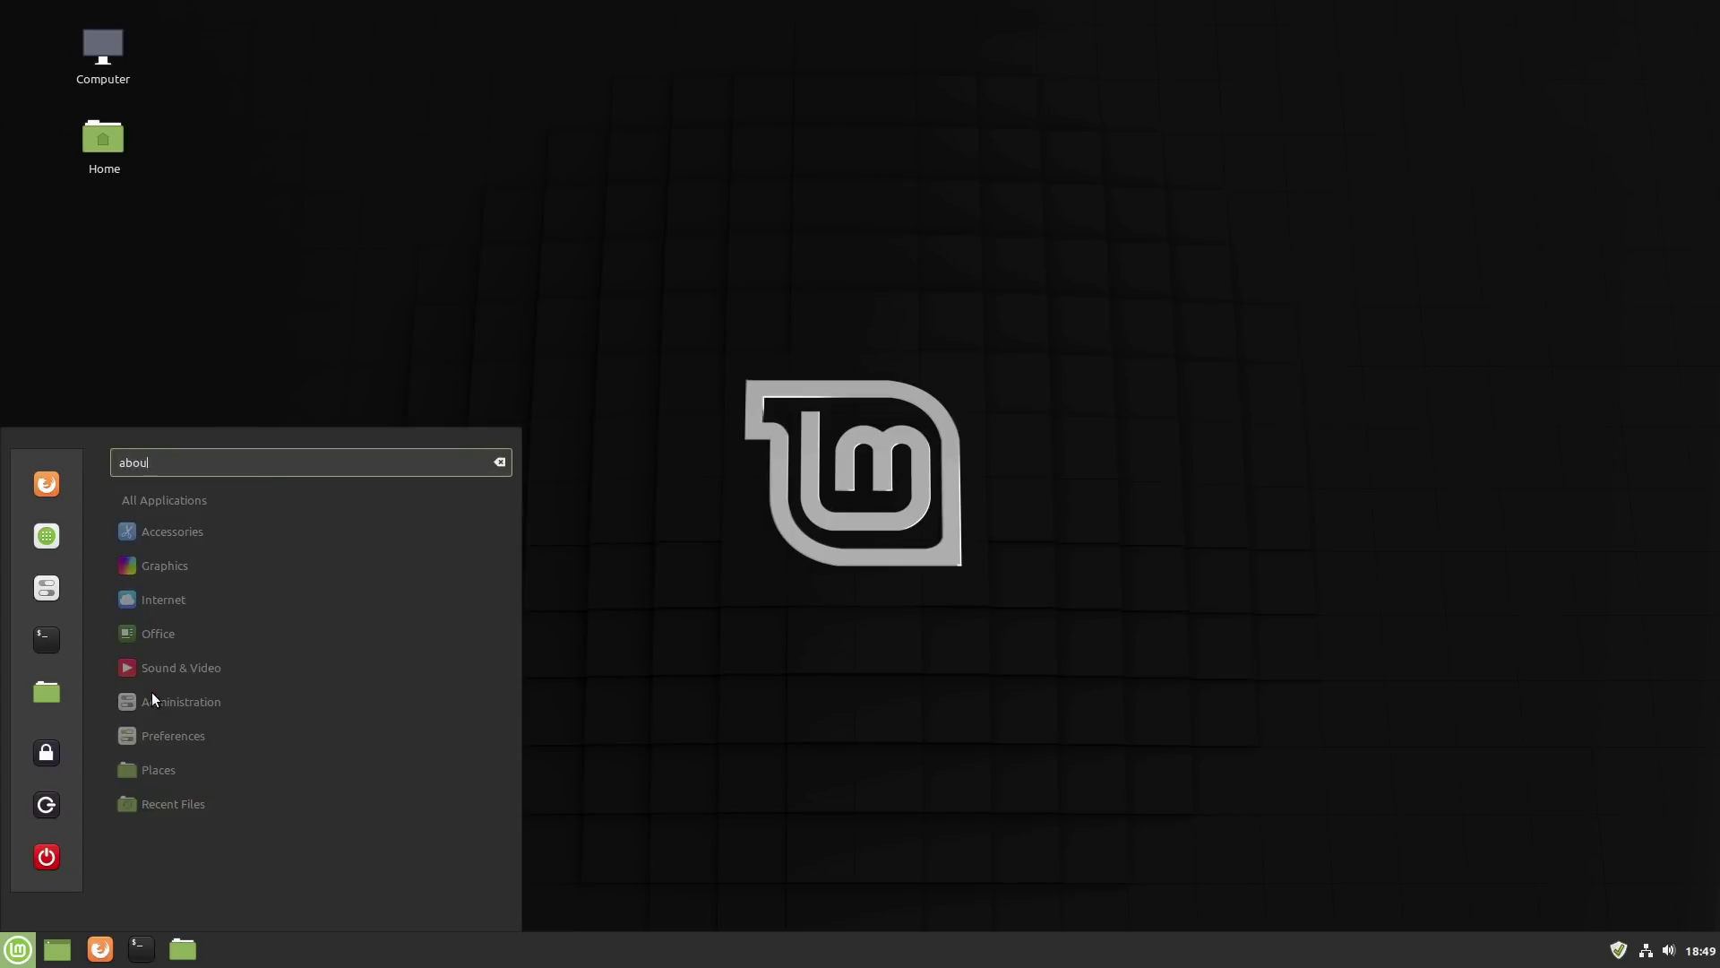
pyautogui.write('sys')
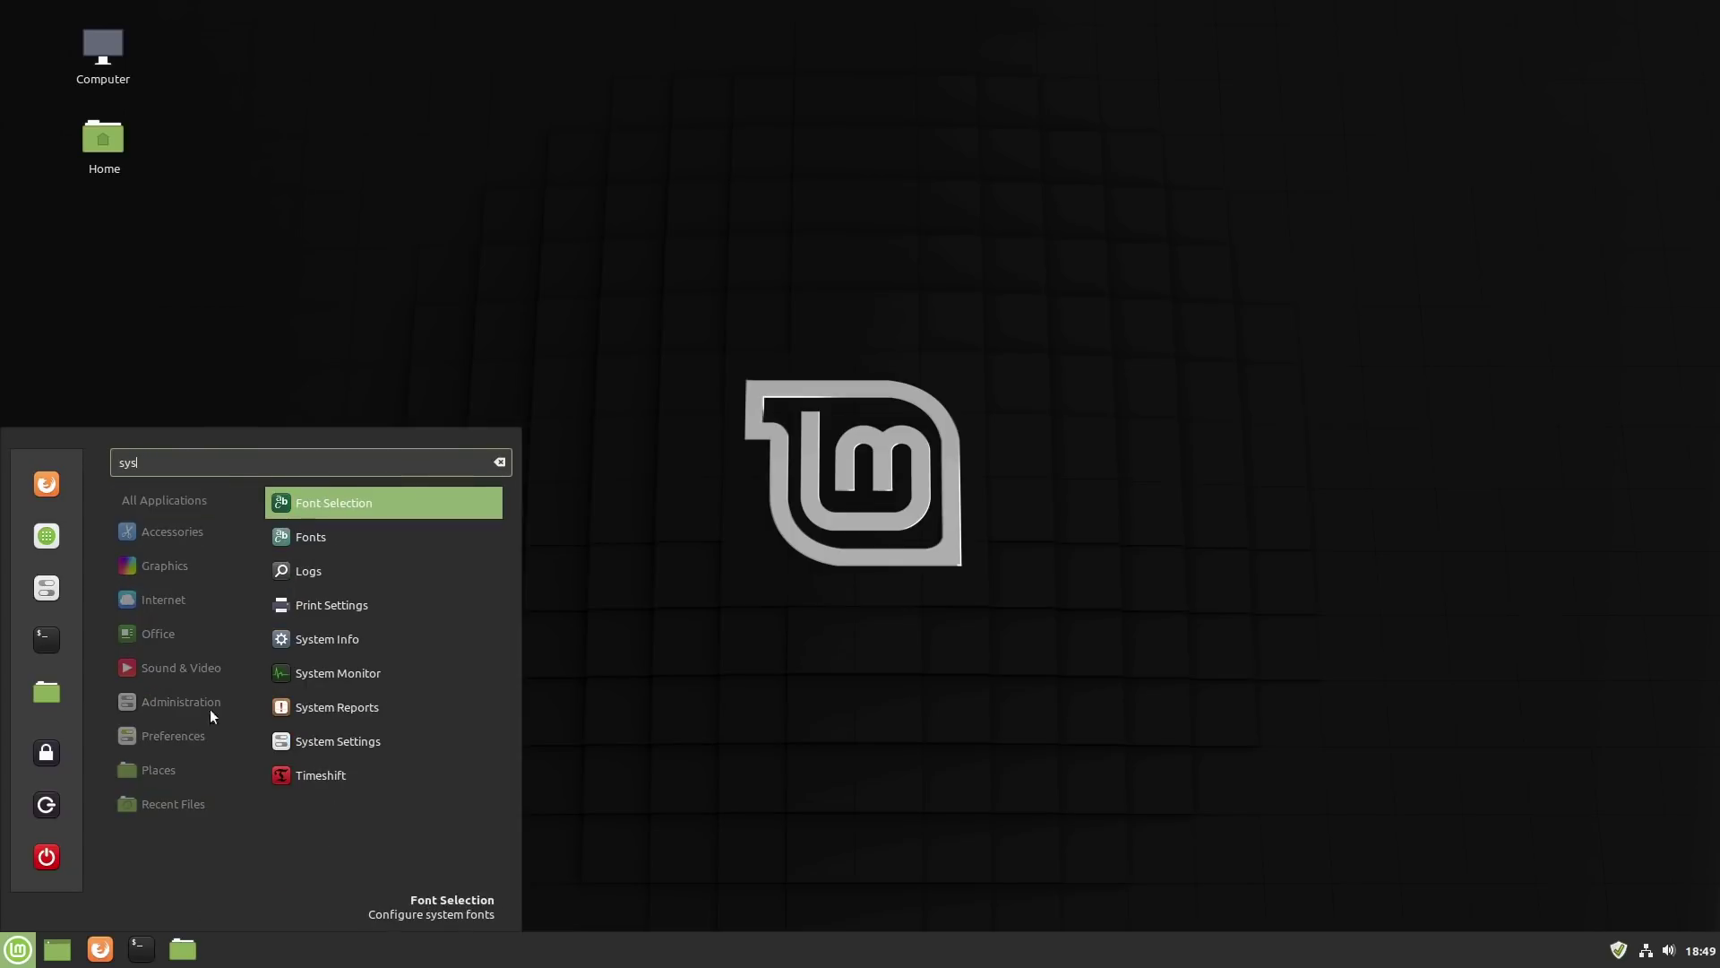
pyautogui.click(357, 643)
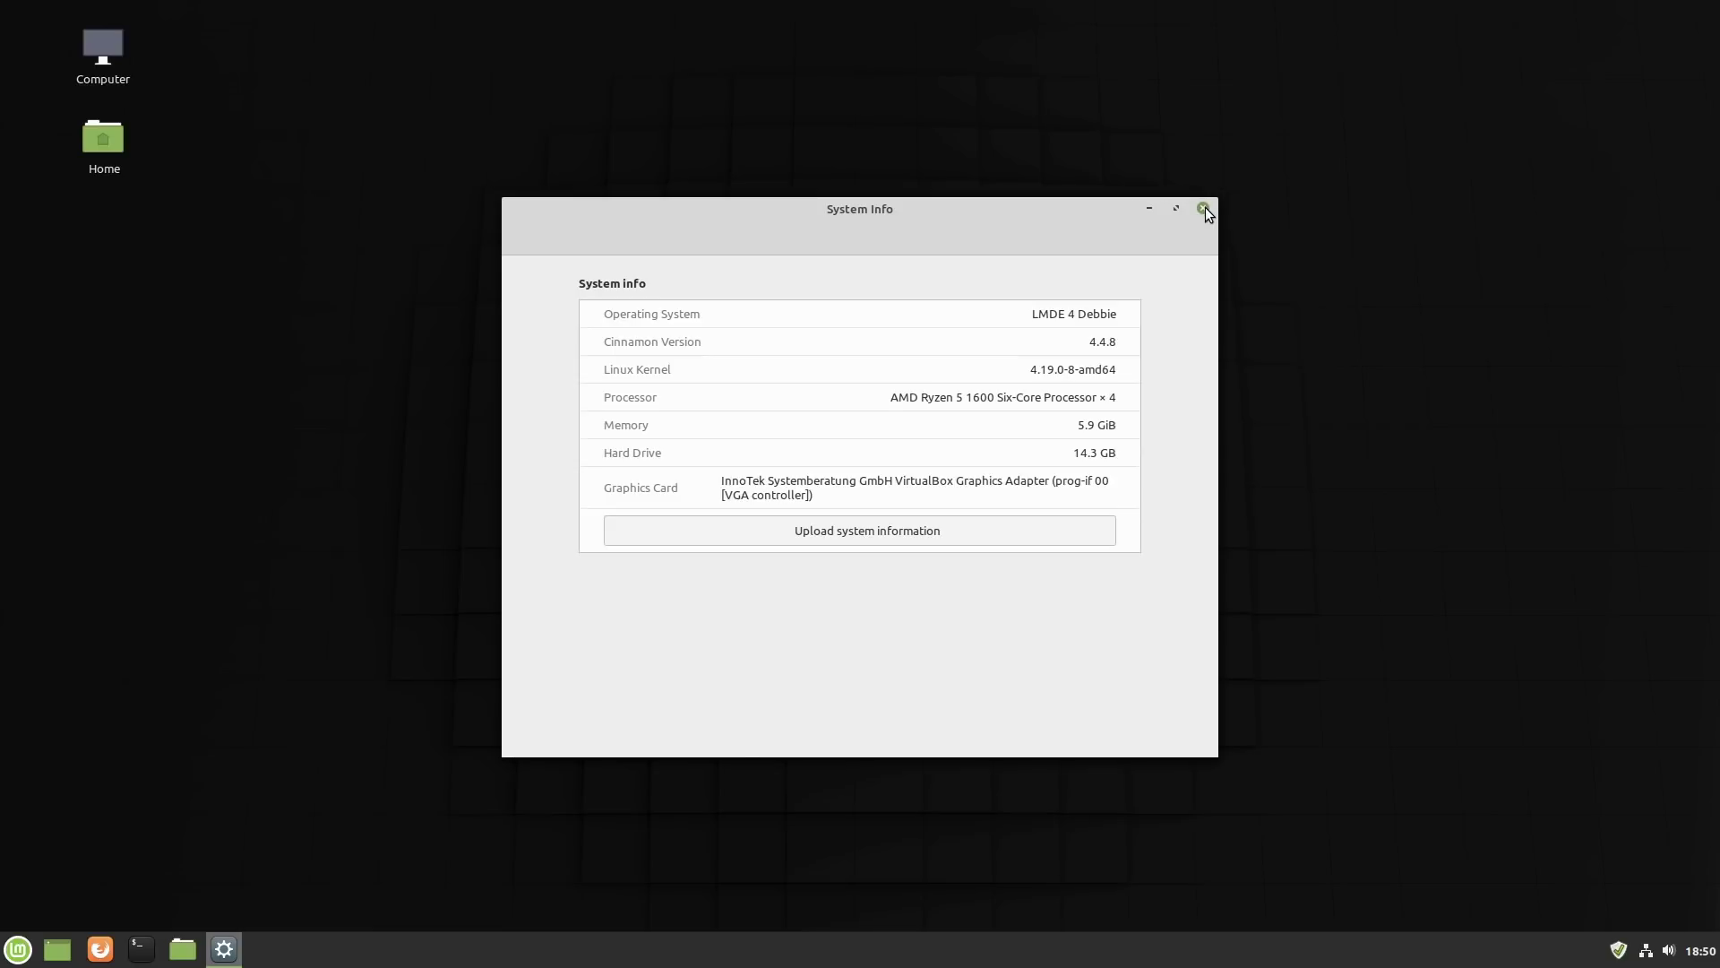
# Close System Info and open the Mint application menu, scrolling through its list
pyautogui.click(1204, 210)
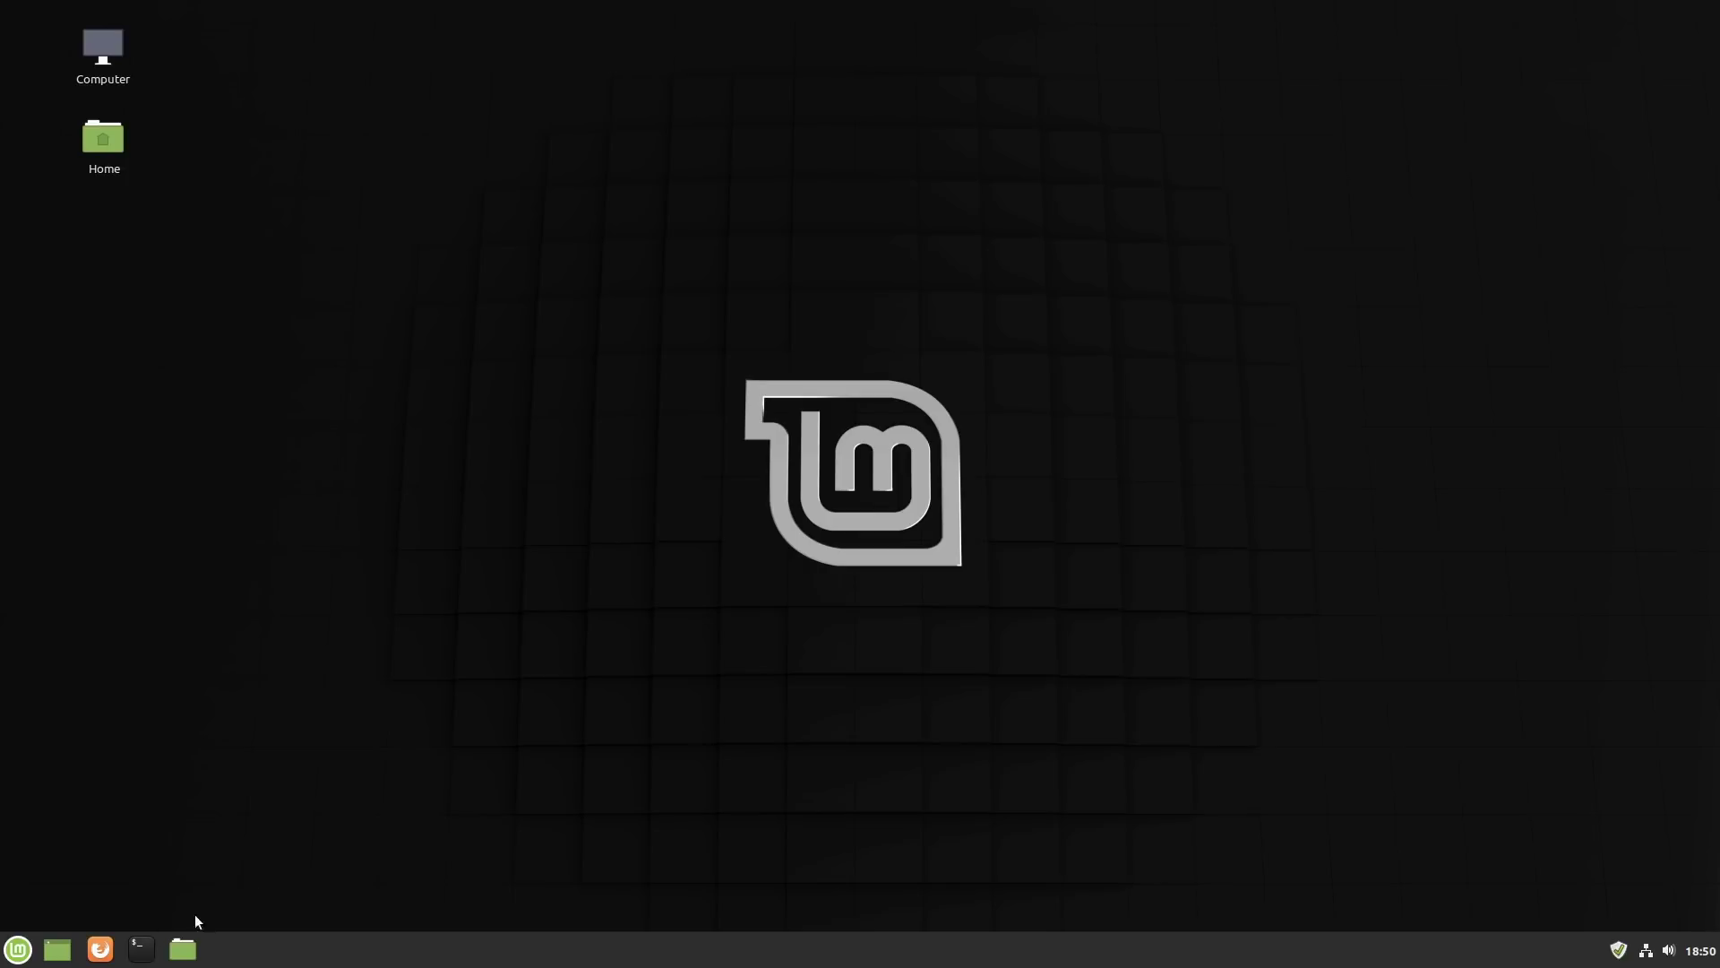
pyautogui.click(28, 952)
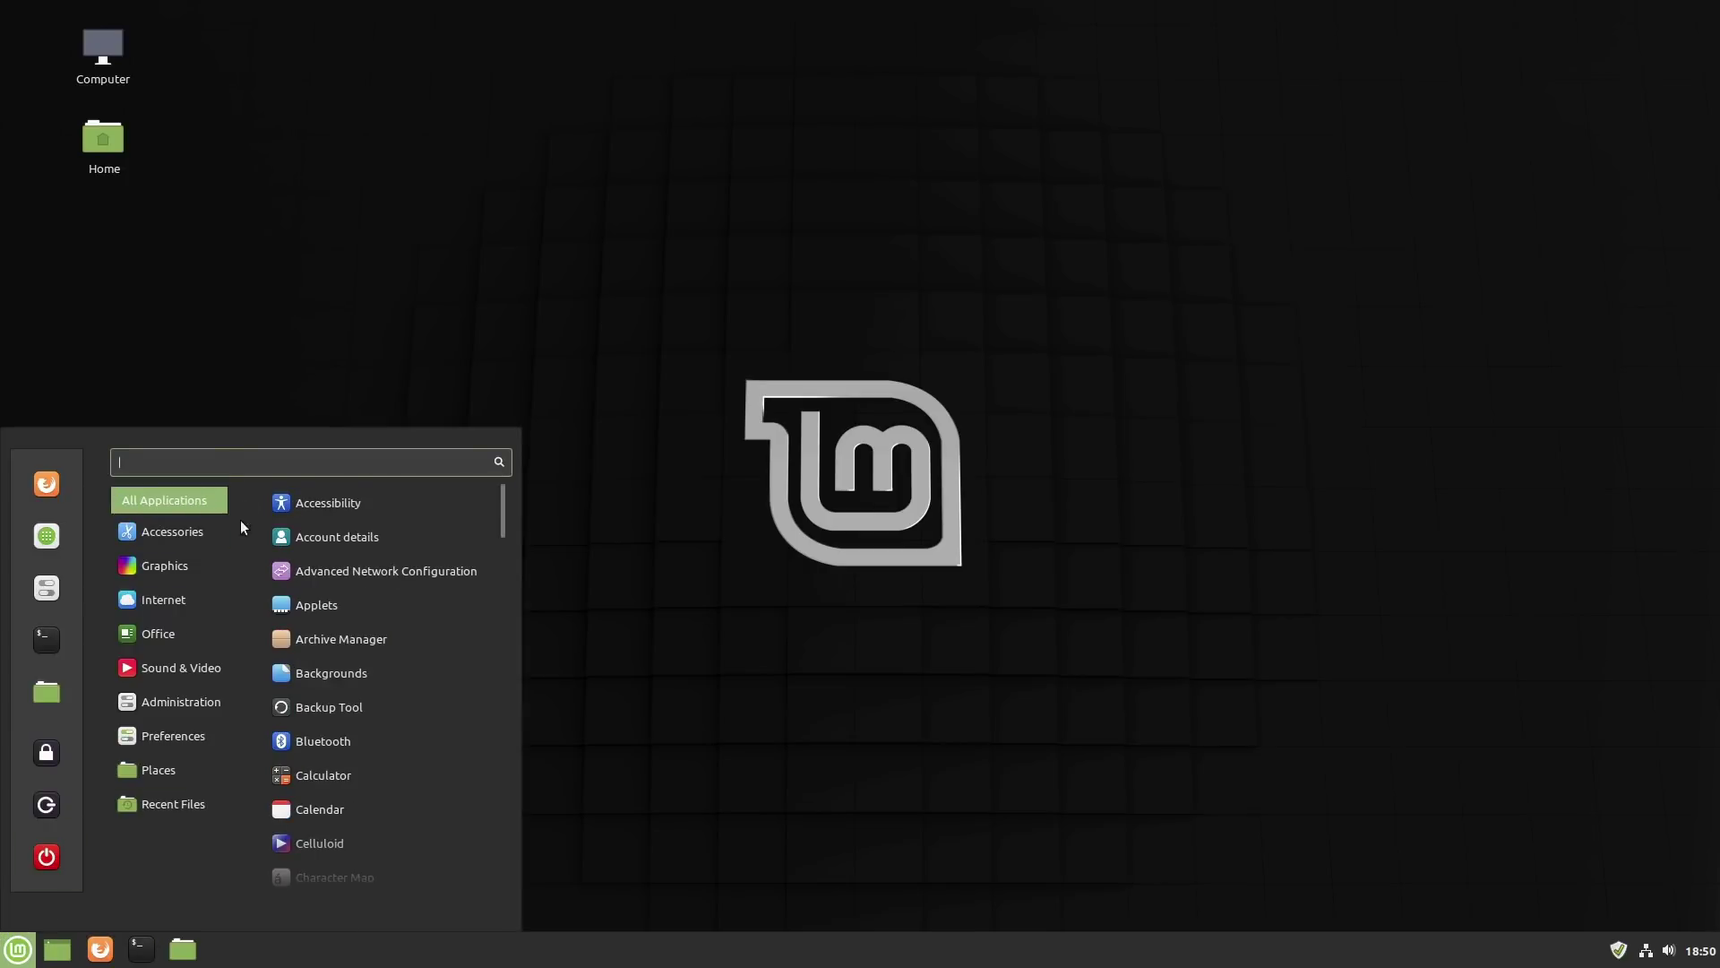
pyautogui.scroll(-3, 379, 808)
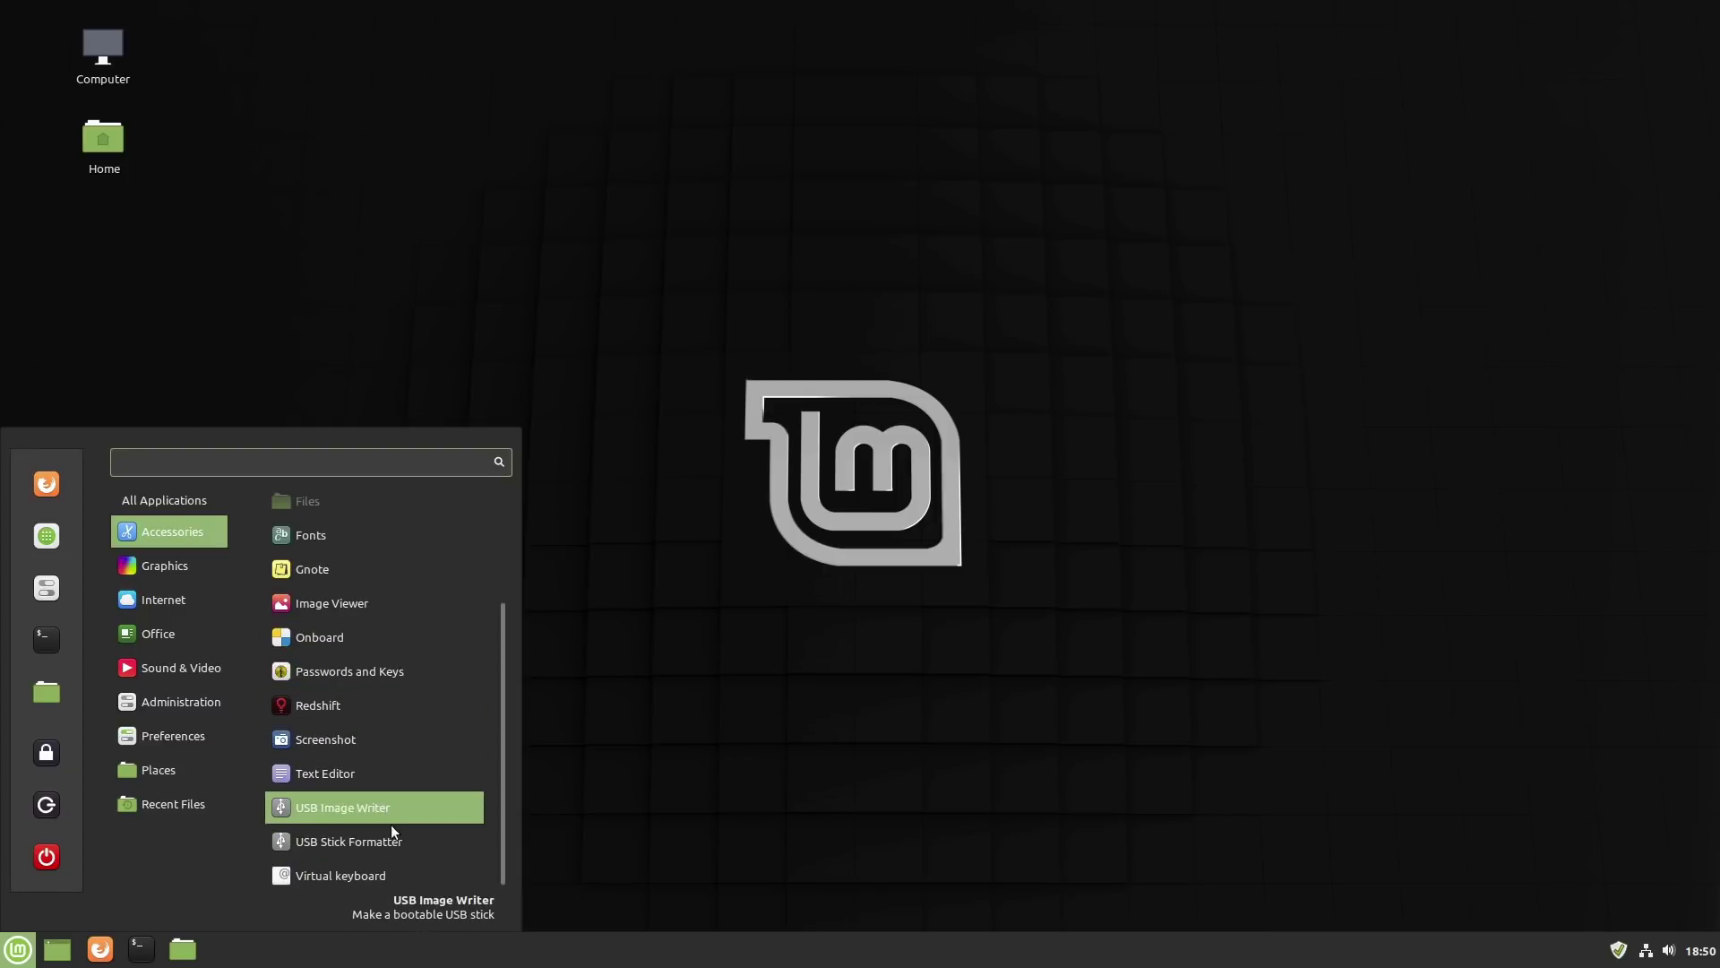
pyautogui.scroll(3, 358, 627)
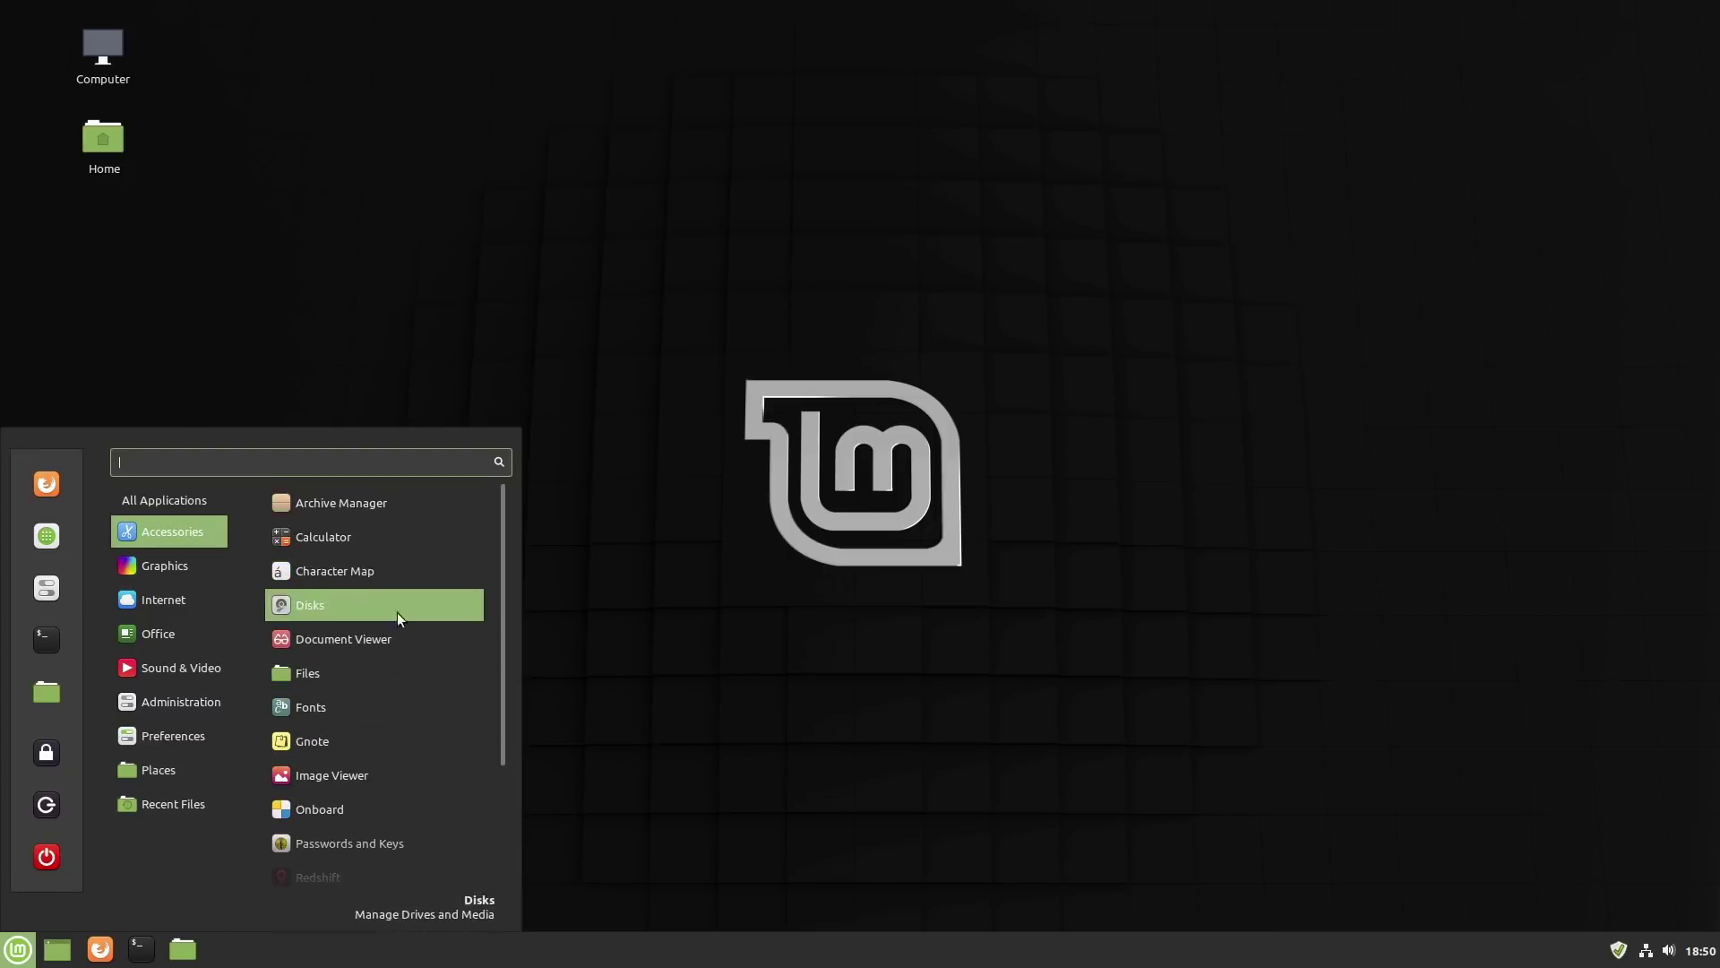
pyautogui.scroll(-2, 398, 623)
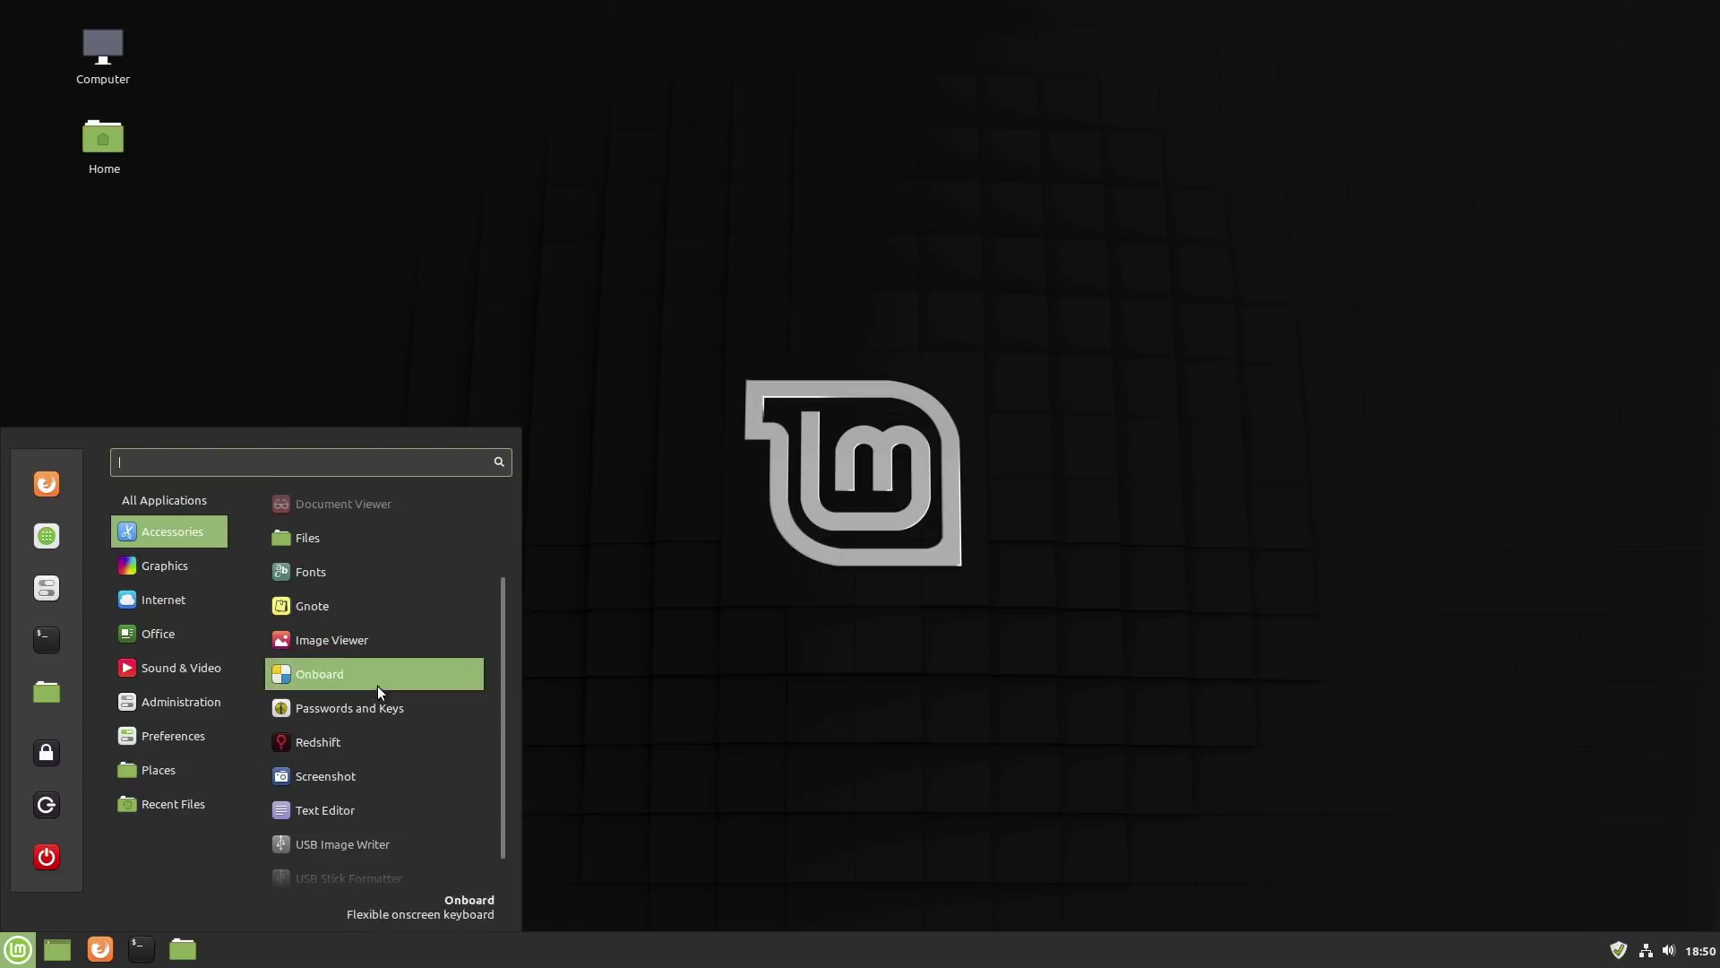
pyautogui.scroll(-1, 342, 740)
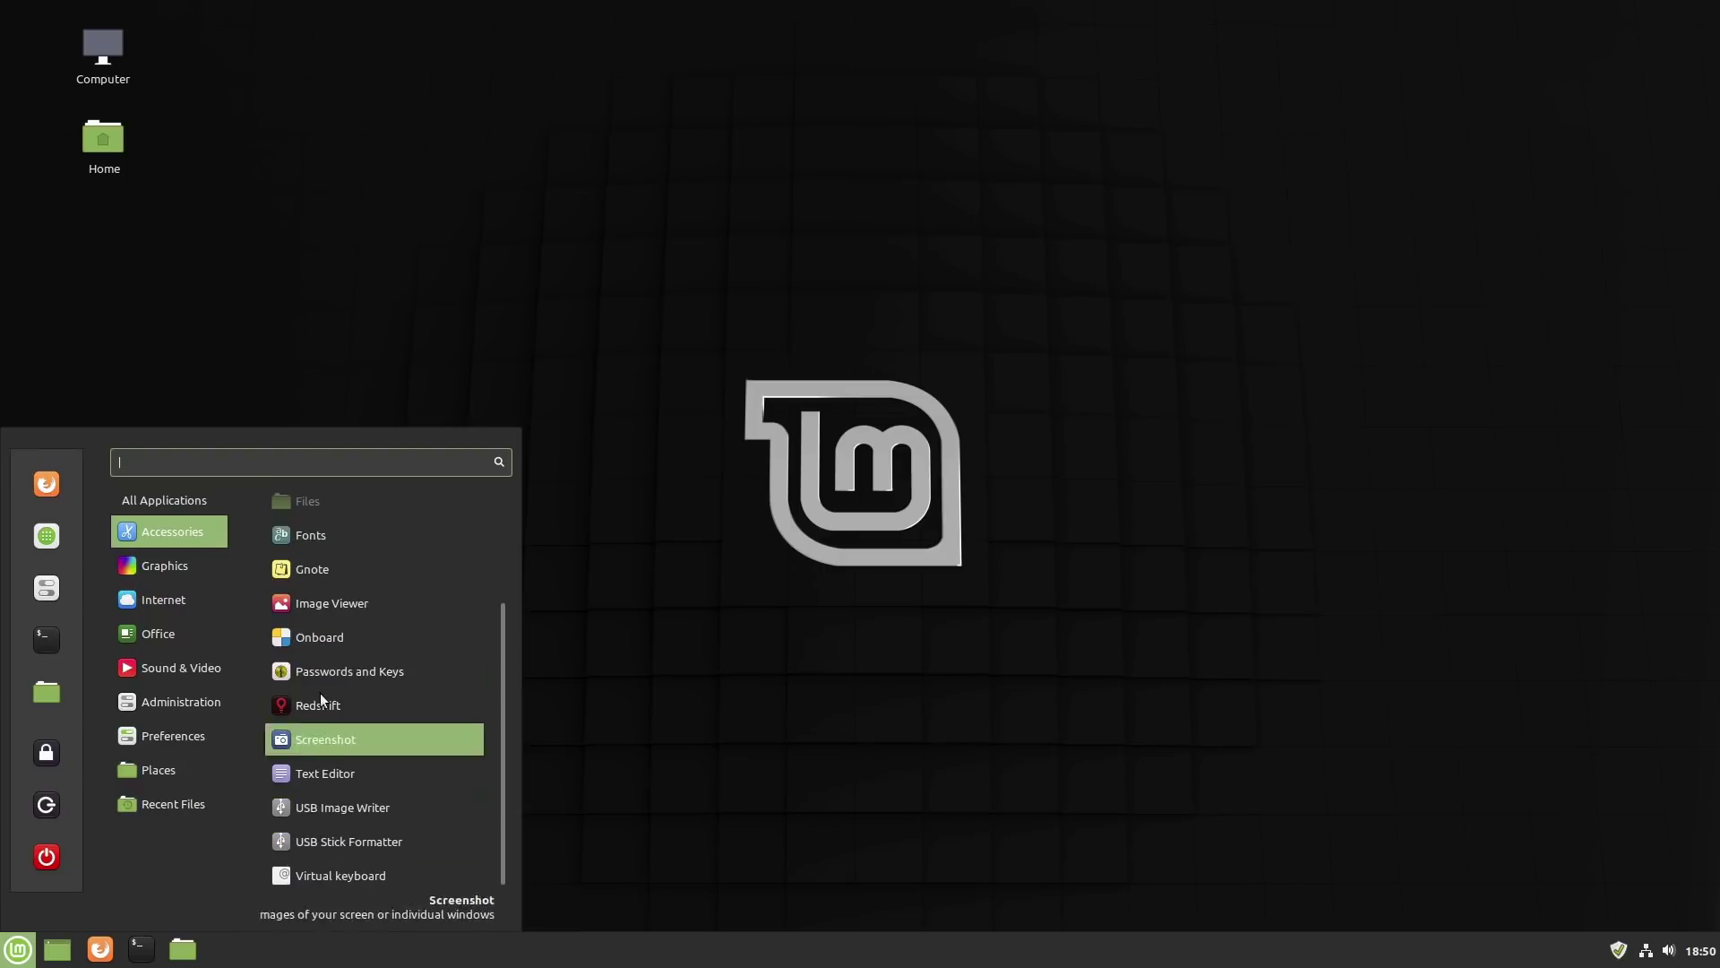
# Browse the Accessories, Graphics, Internet, Office and Administration categories, then launch System Settings
pyautogui.moveTo(175, 566)
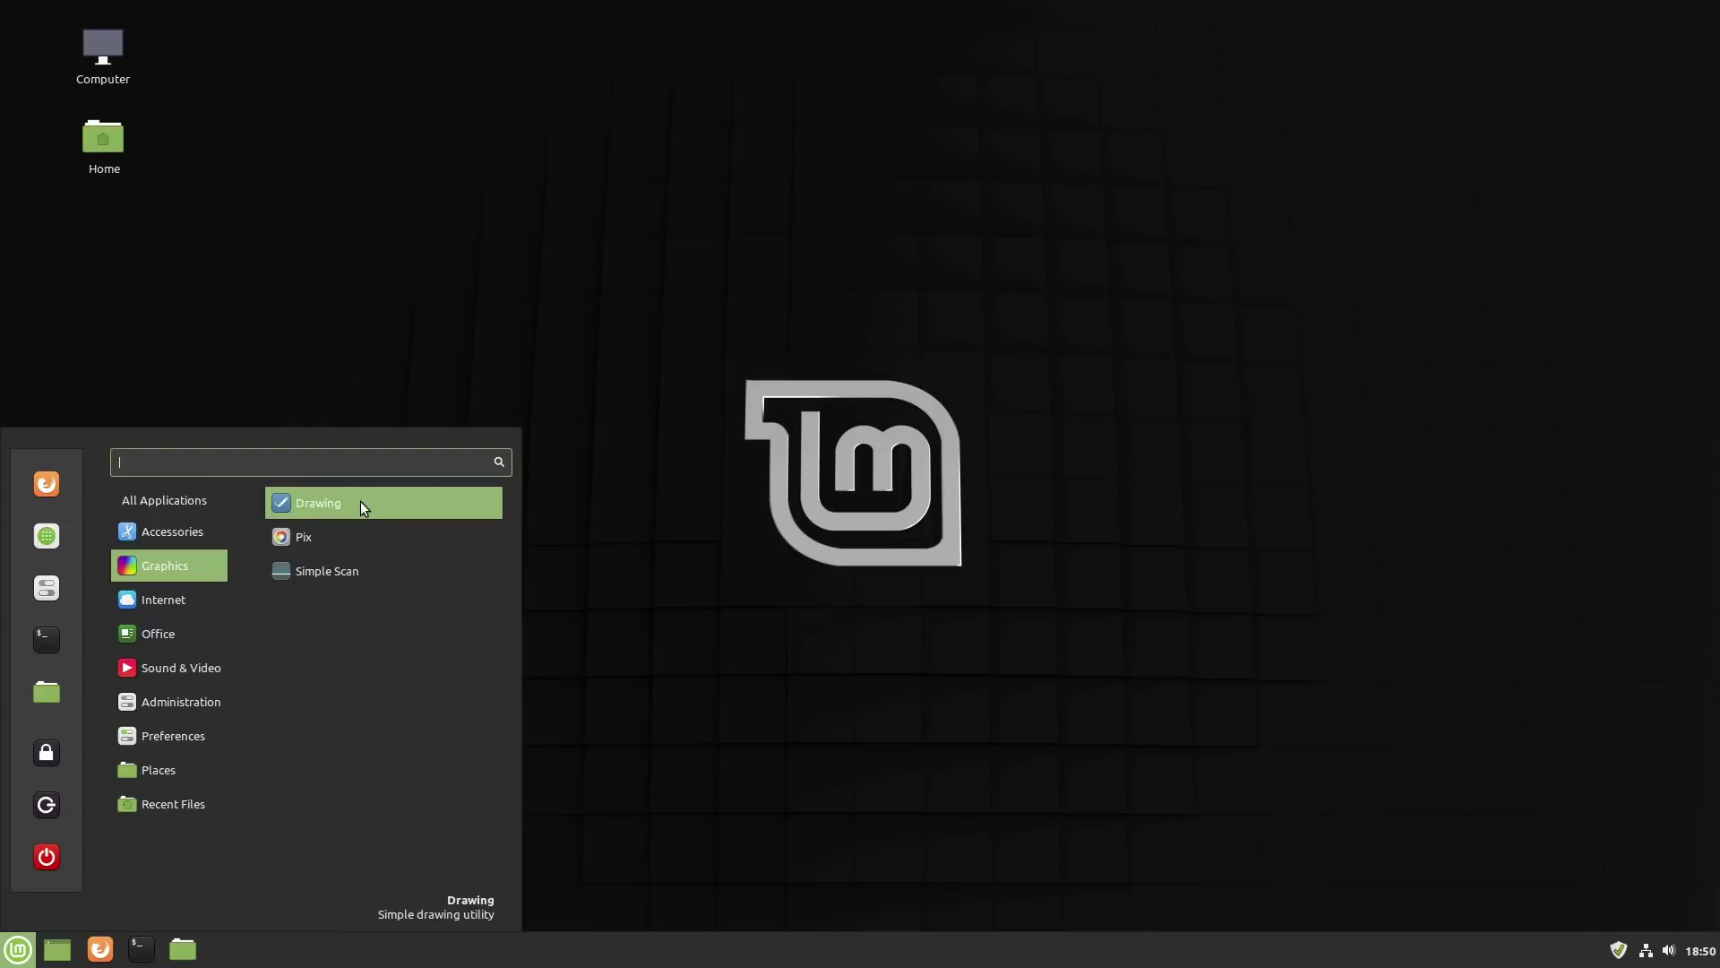
pyautogui.moveTo(139, 599)
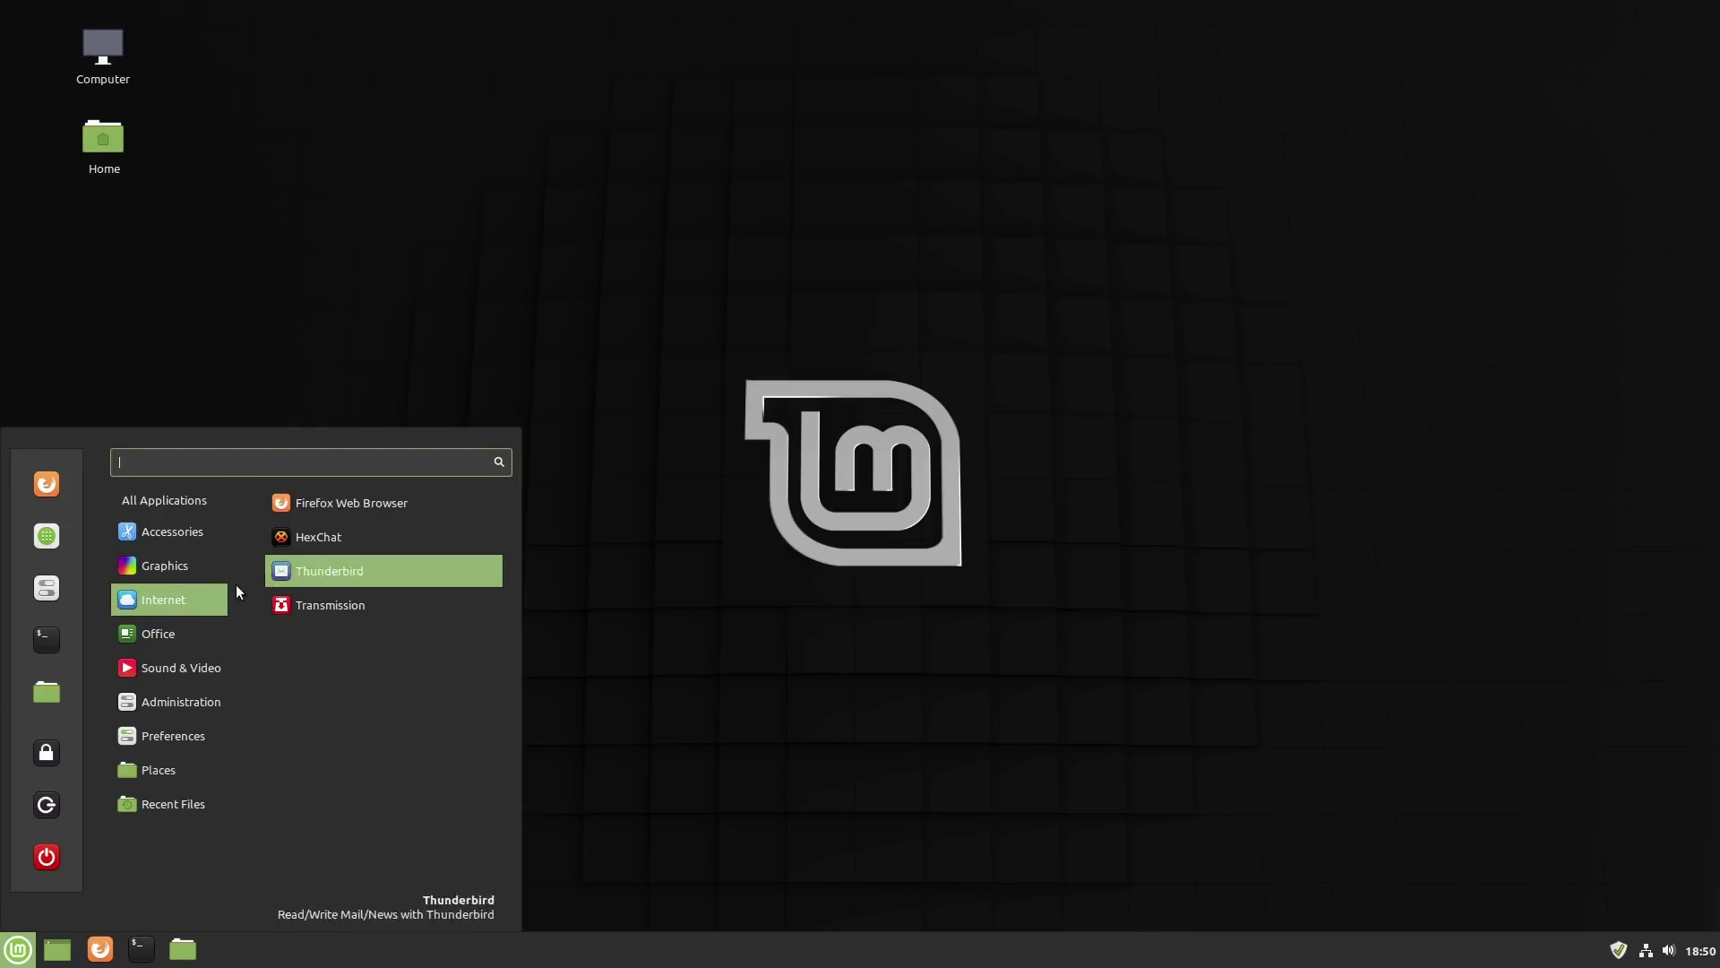
pyautogui.moveTo(149, 638)
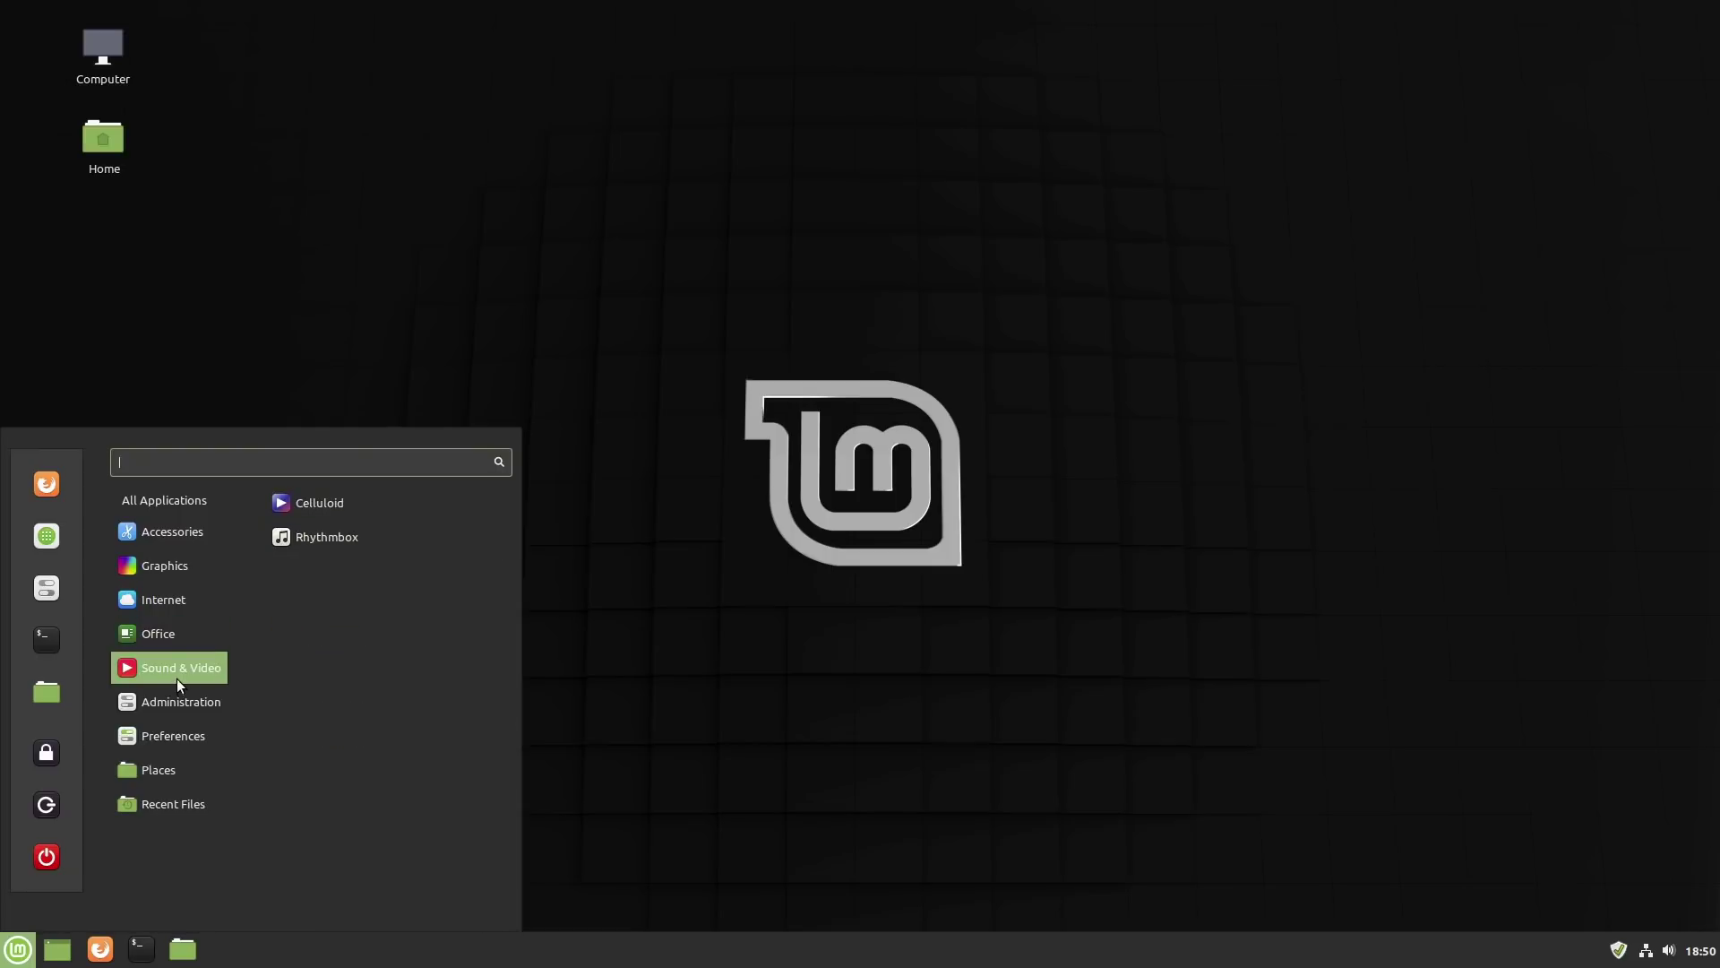
pyautogui.moveTo(160, 706)
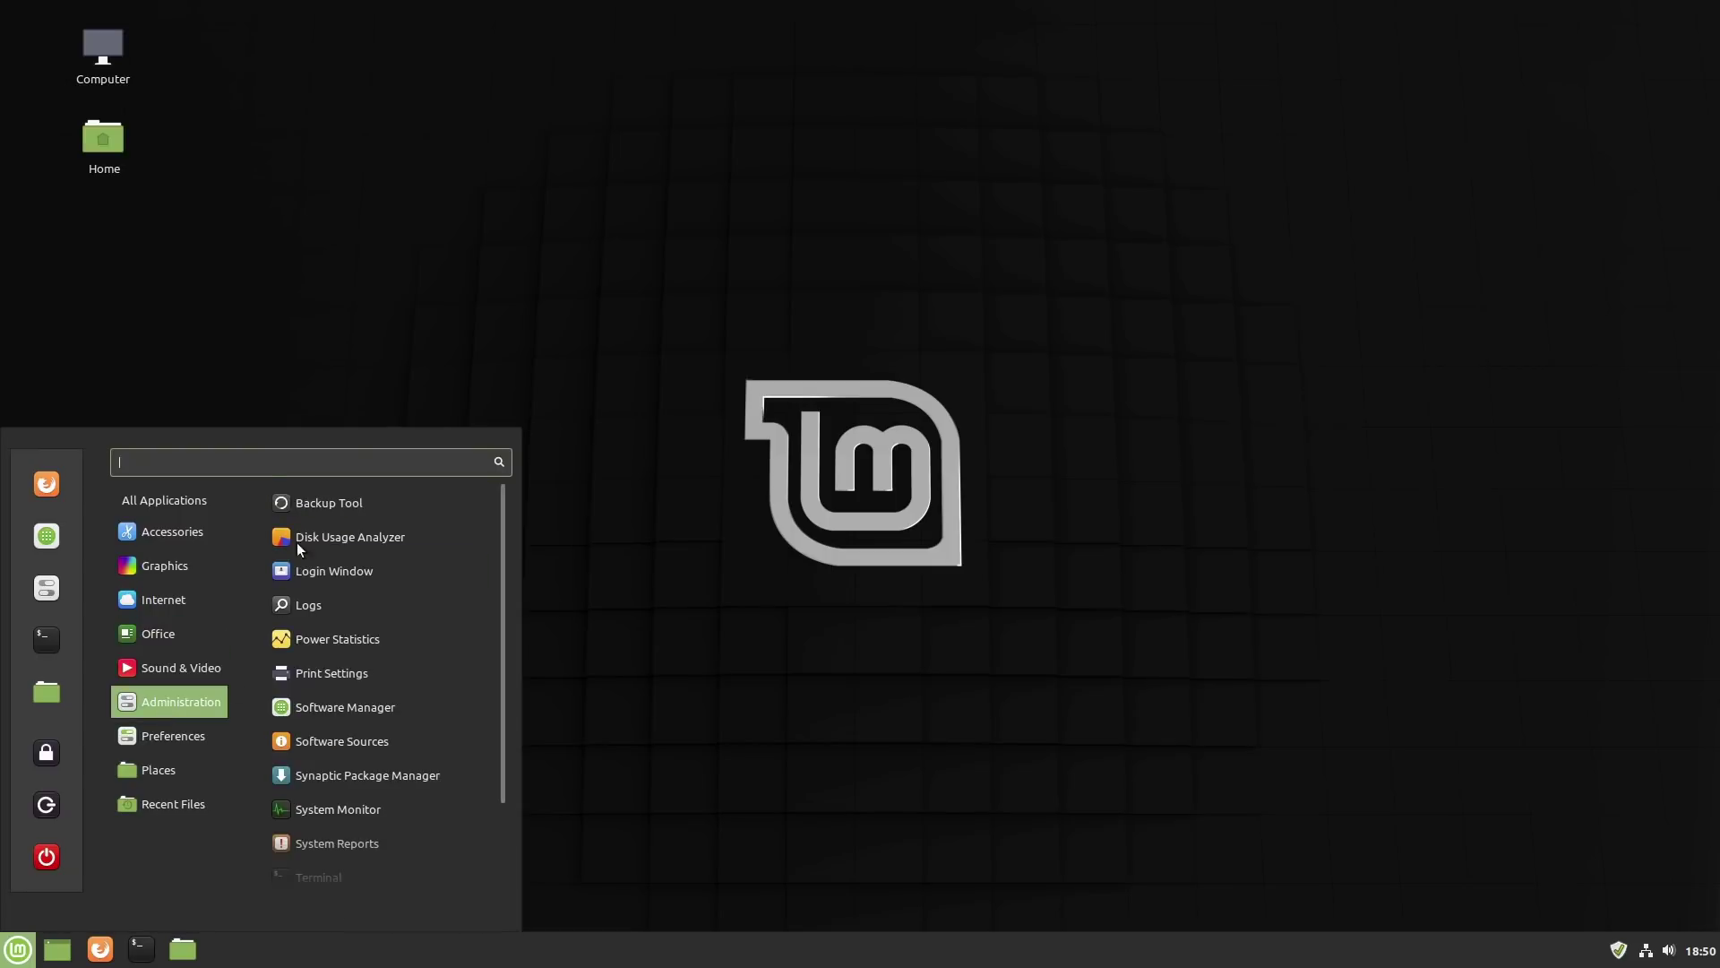
pyautogui.scroll(-2, 373, 627)
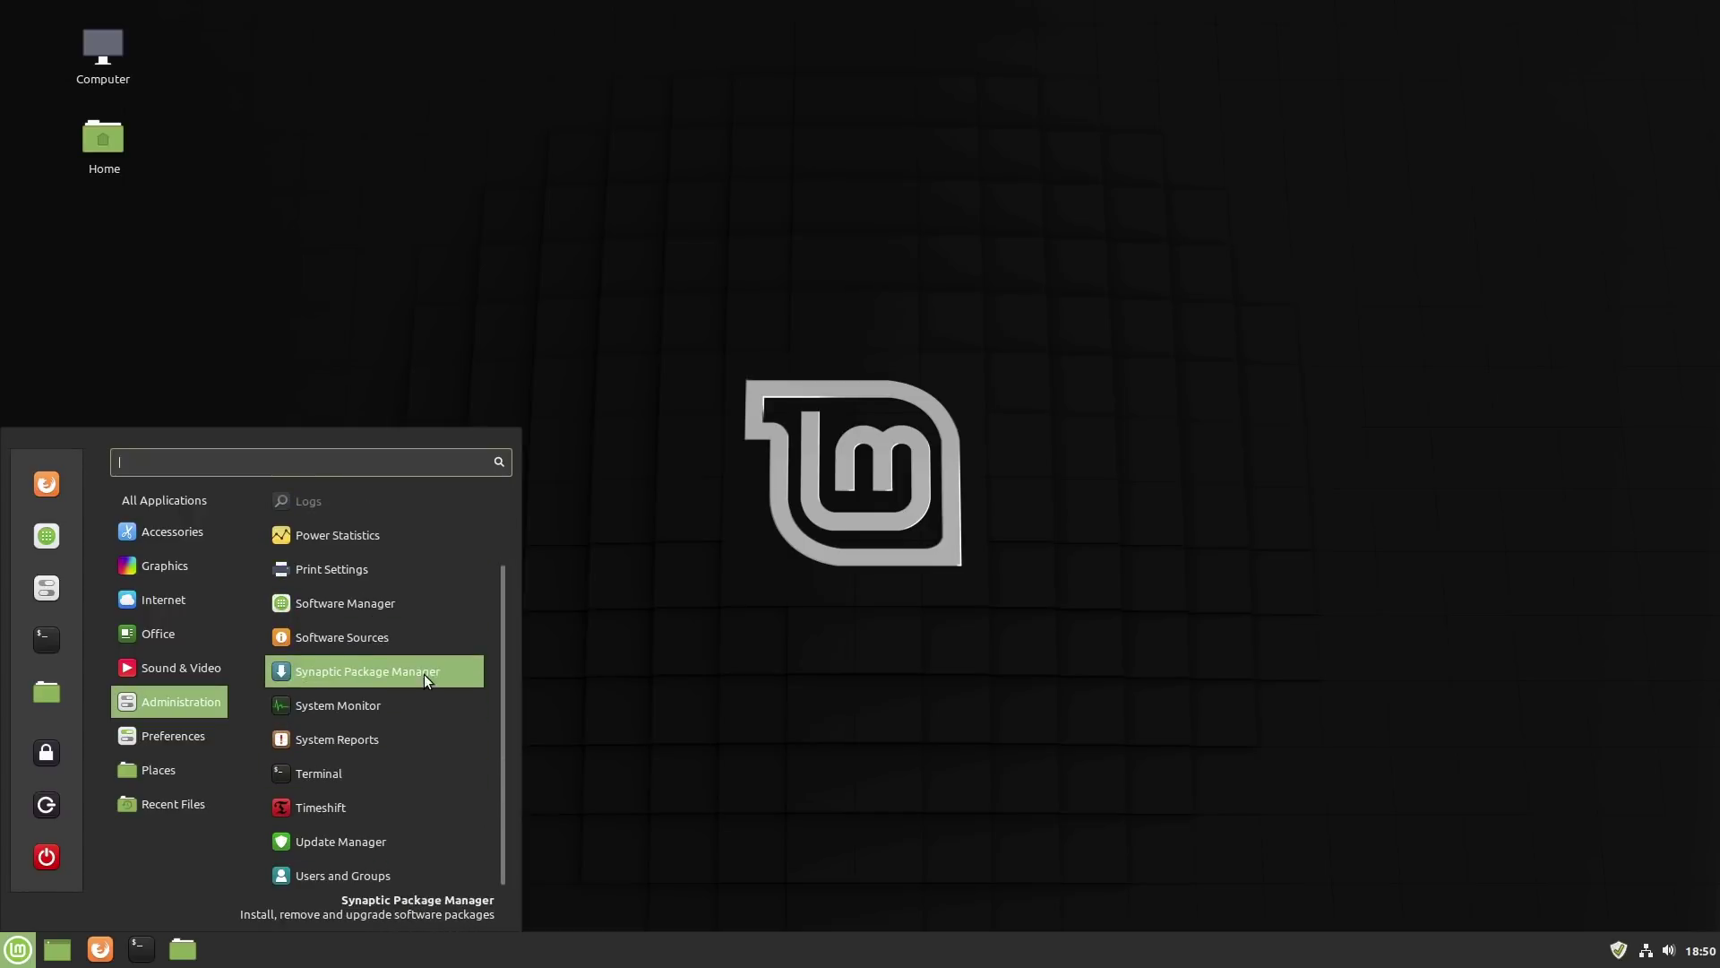
pyautogui.scroll(2, 368, 595)
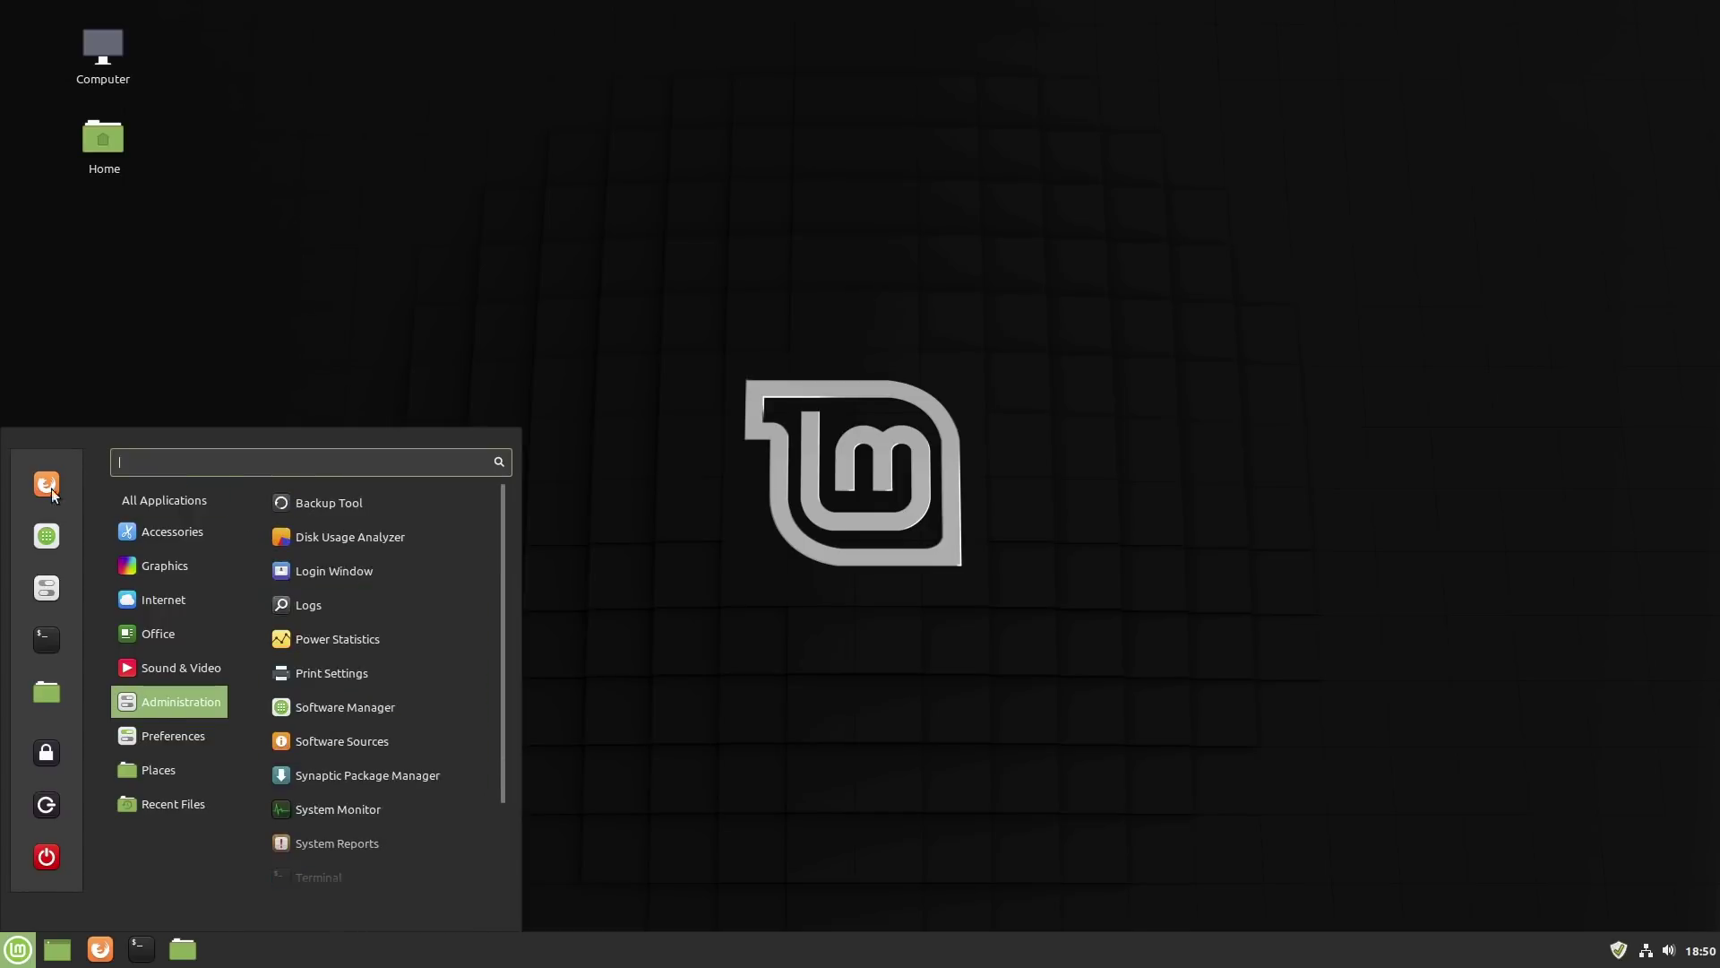
pyautogui.click(49, 591)
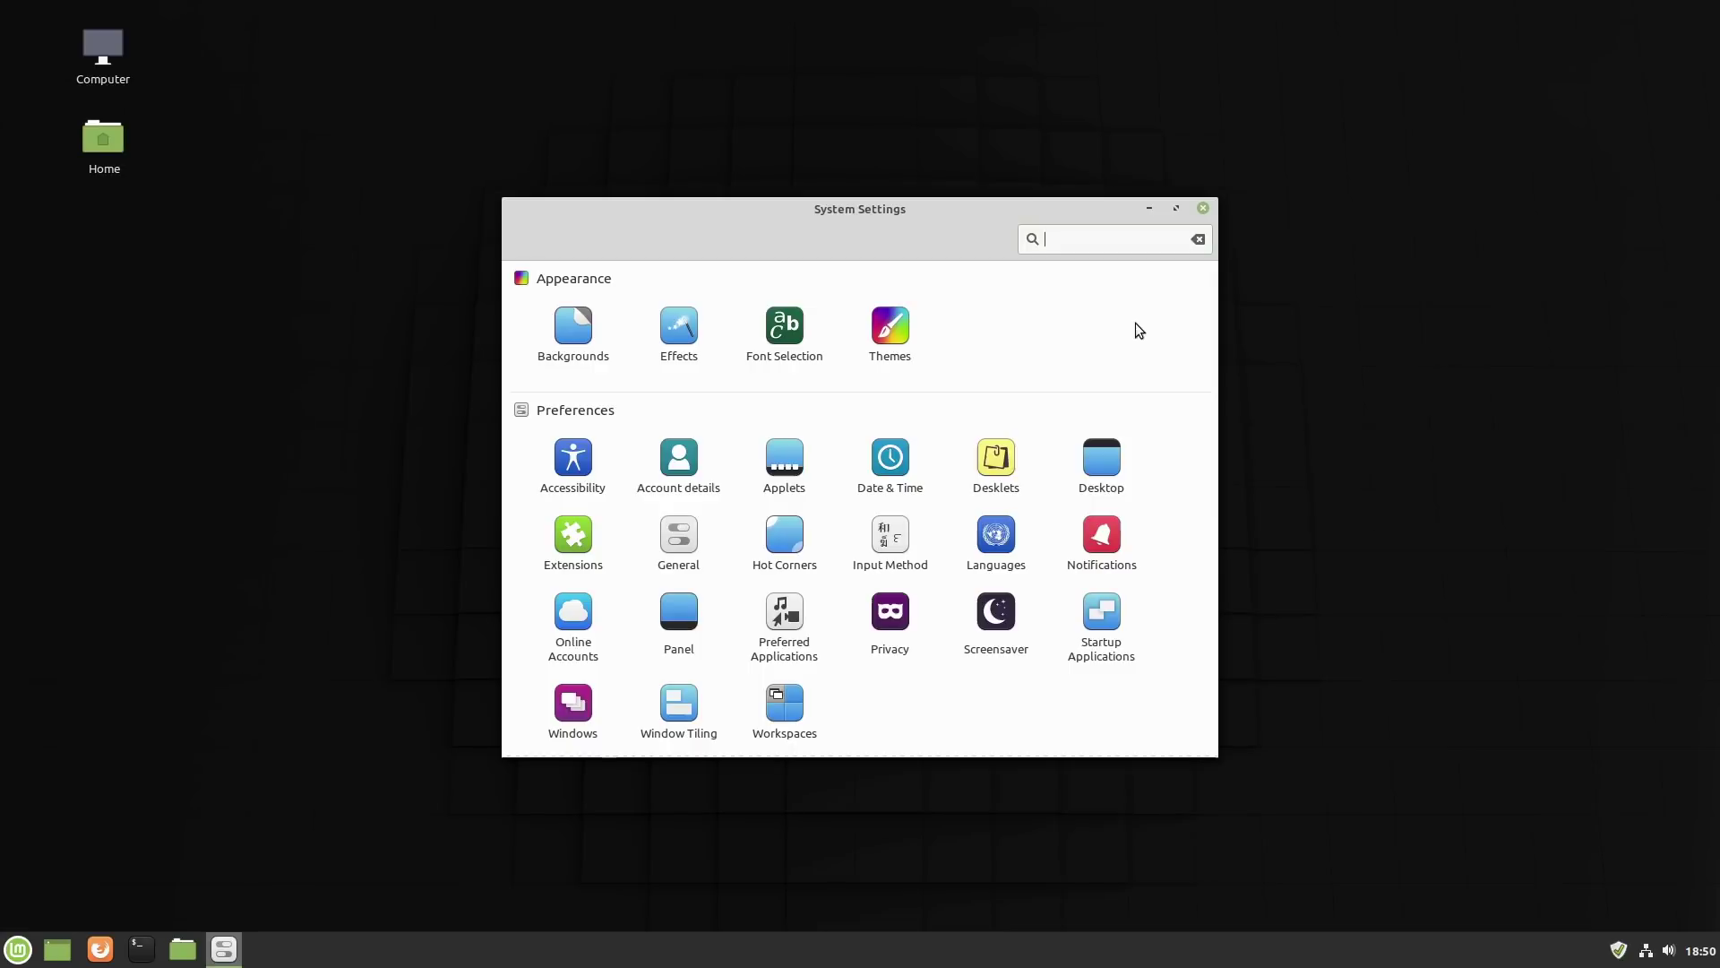
# Scroll System Settings down to Administration and launch Software Sources
pyautogui.scroll(-5, 998, 448)
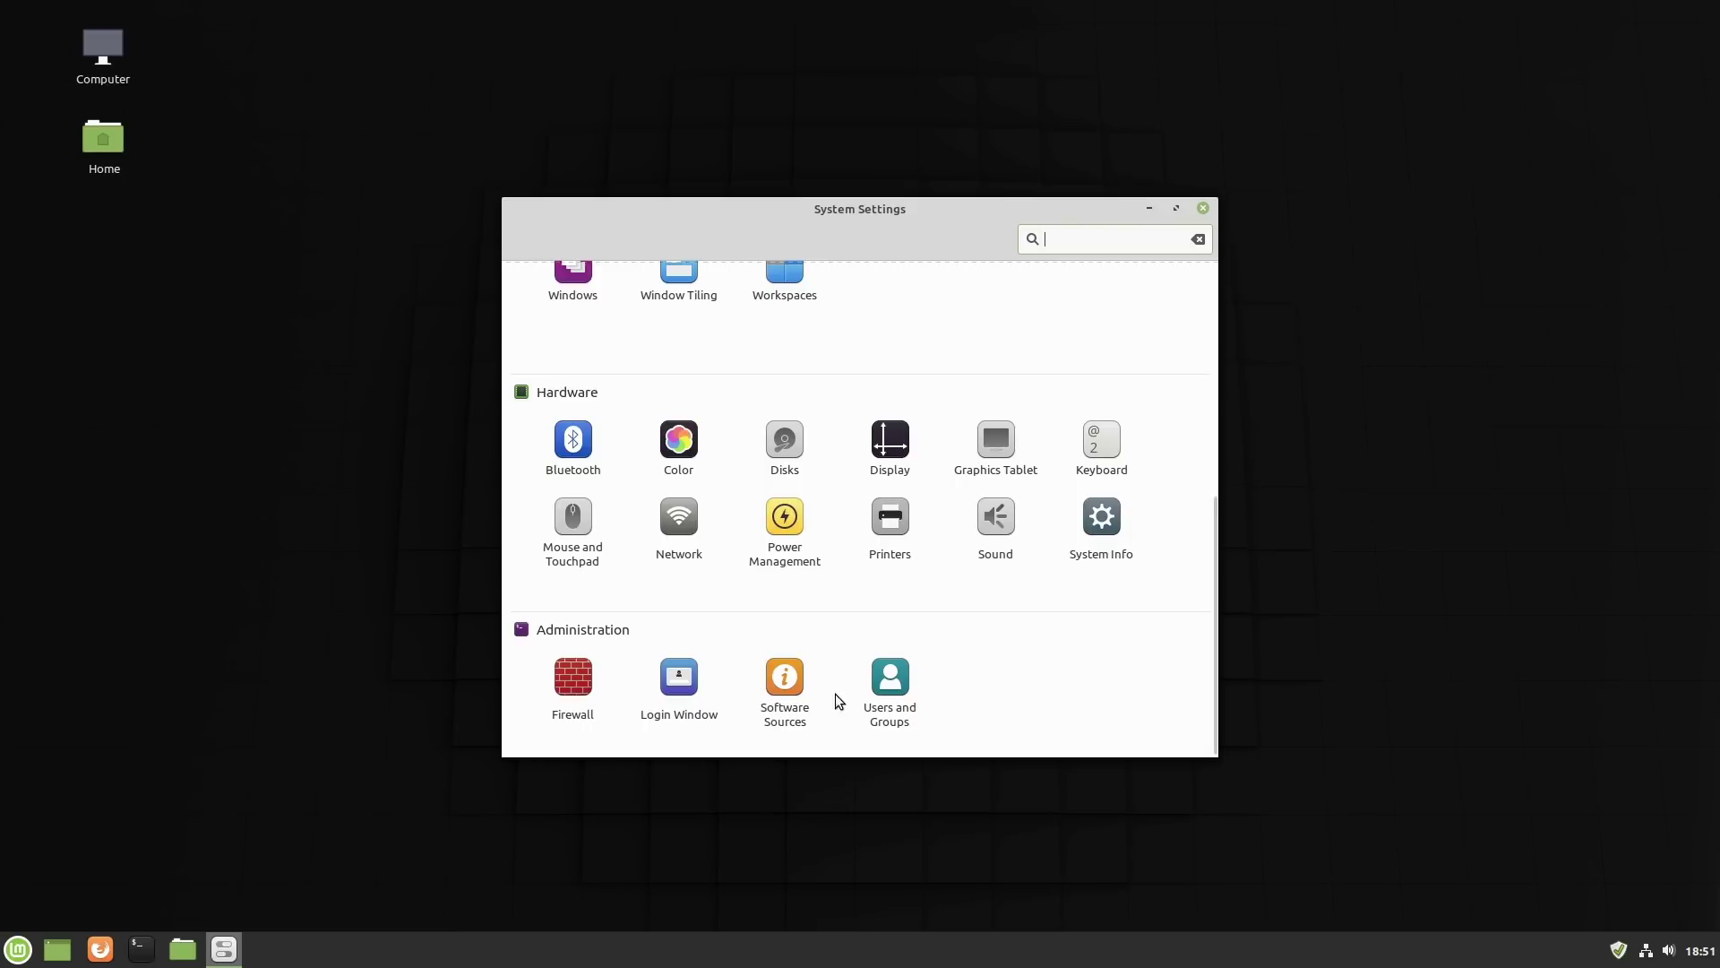
pyautogui.click(782, 704)
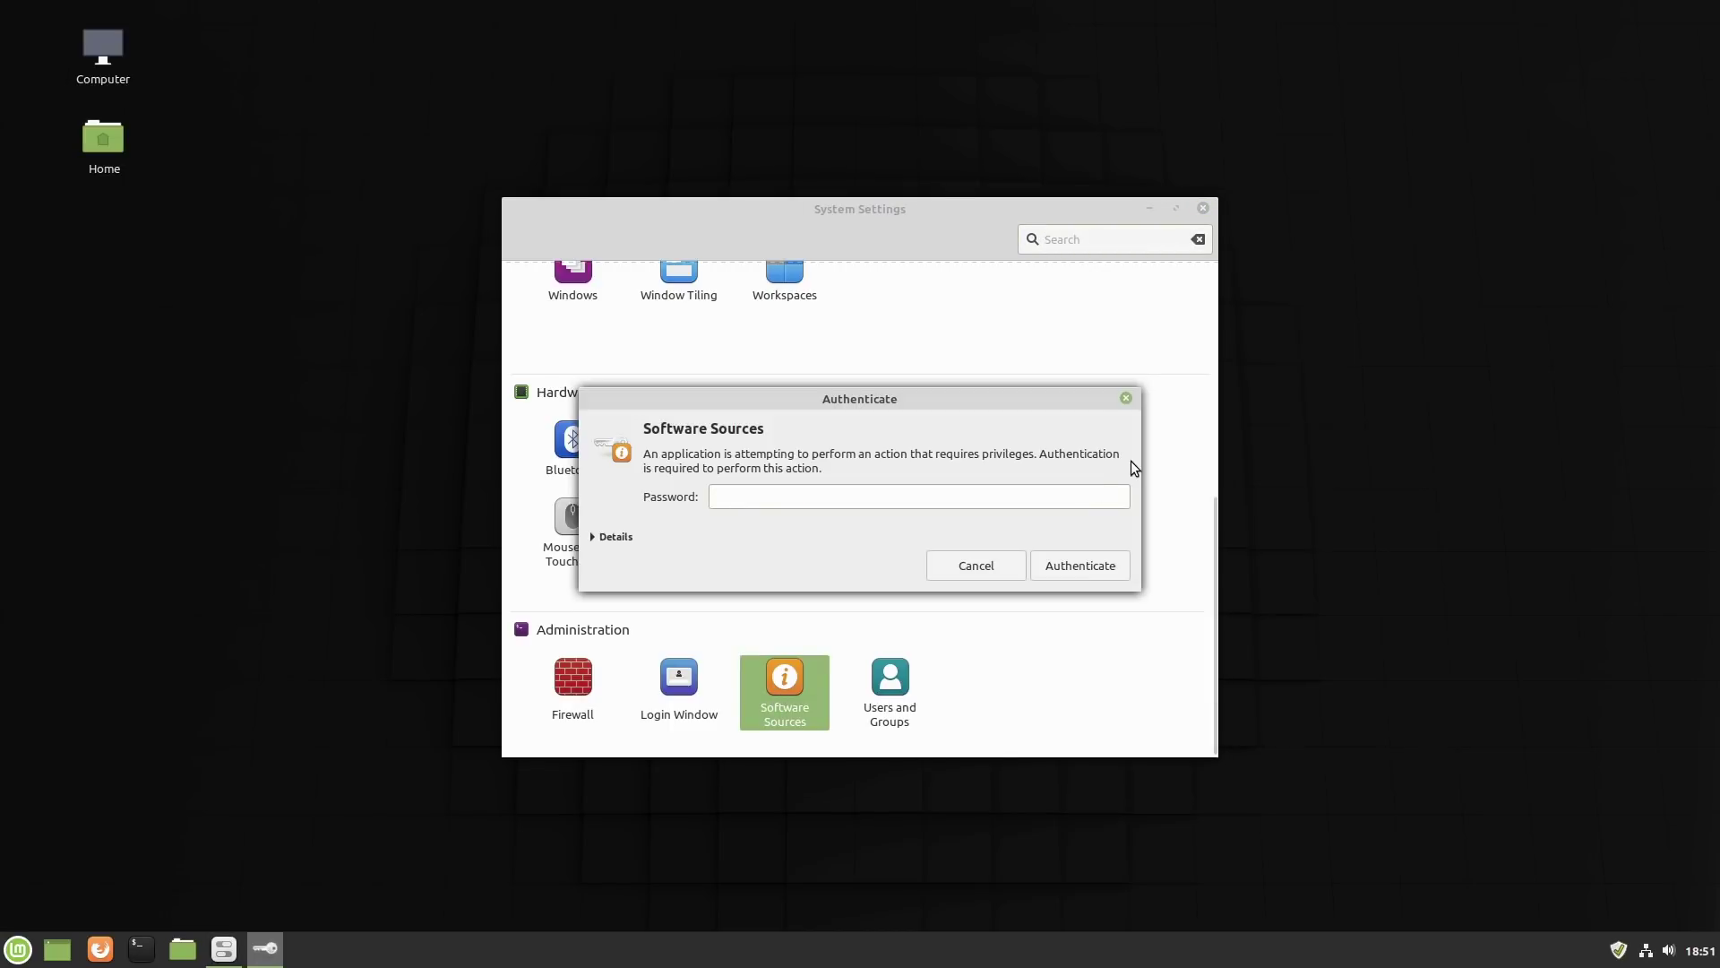
# Authenticate with the admin password, review repositories, keys and maintenance pages, then close Software Sources
pyautogui.write('•••')
pyautogui.press('Return')
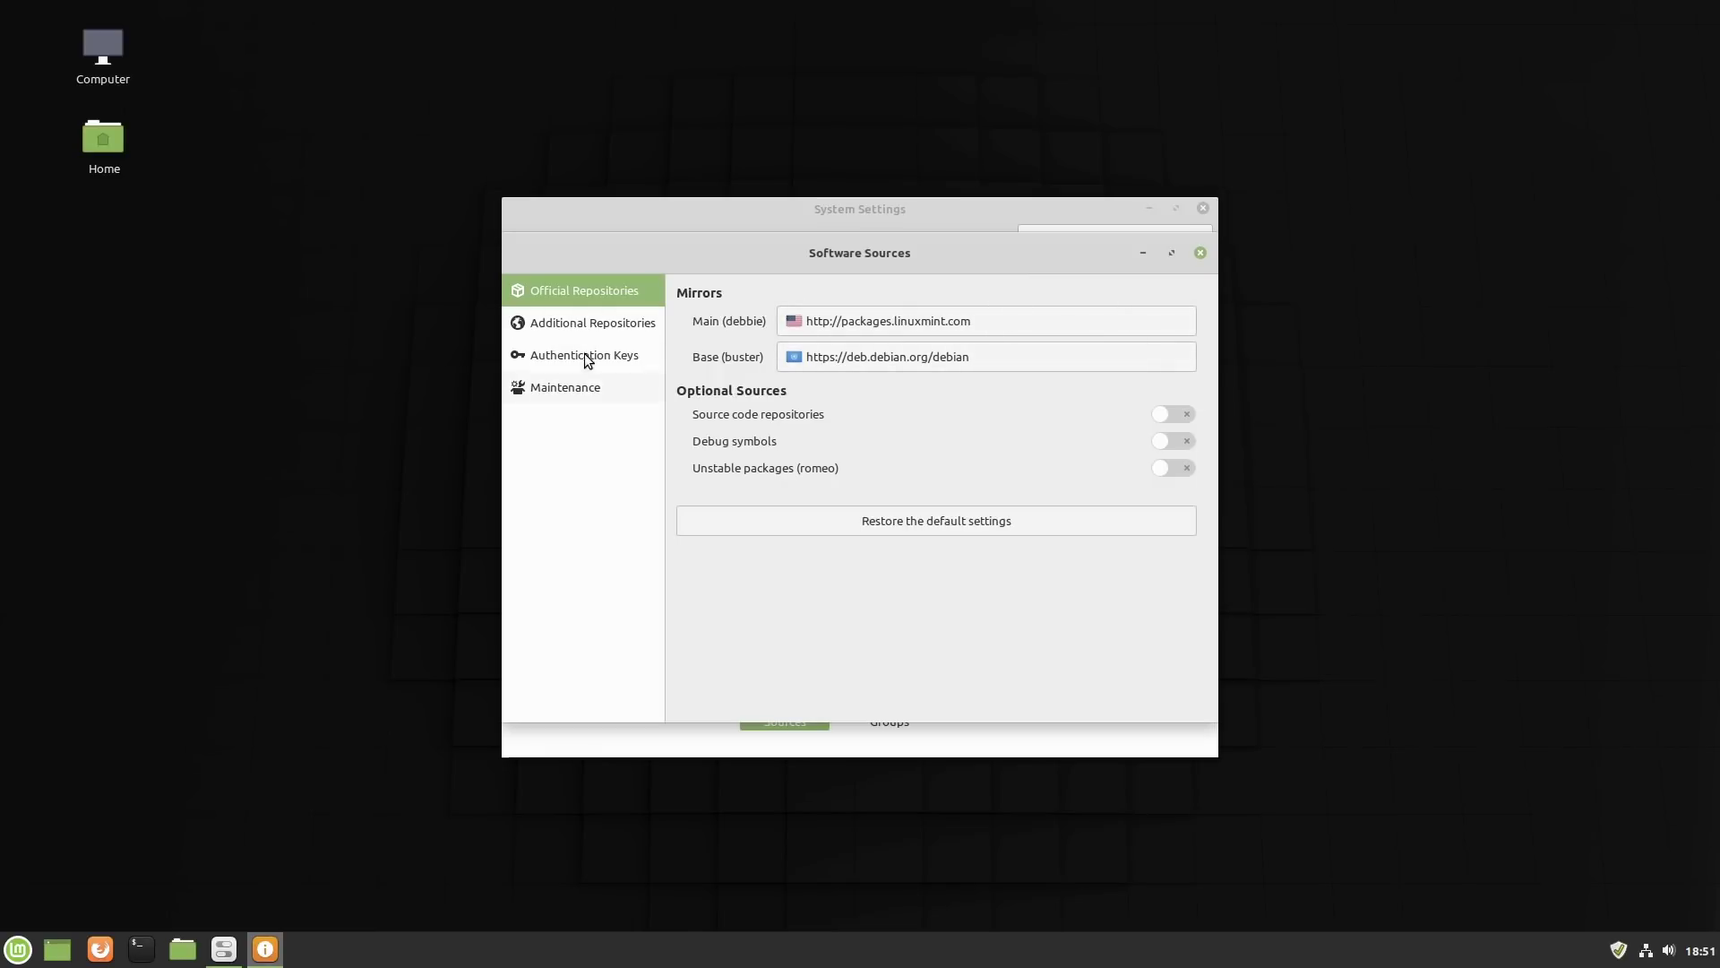
pyautogui.click(557, 324)
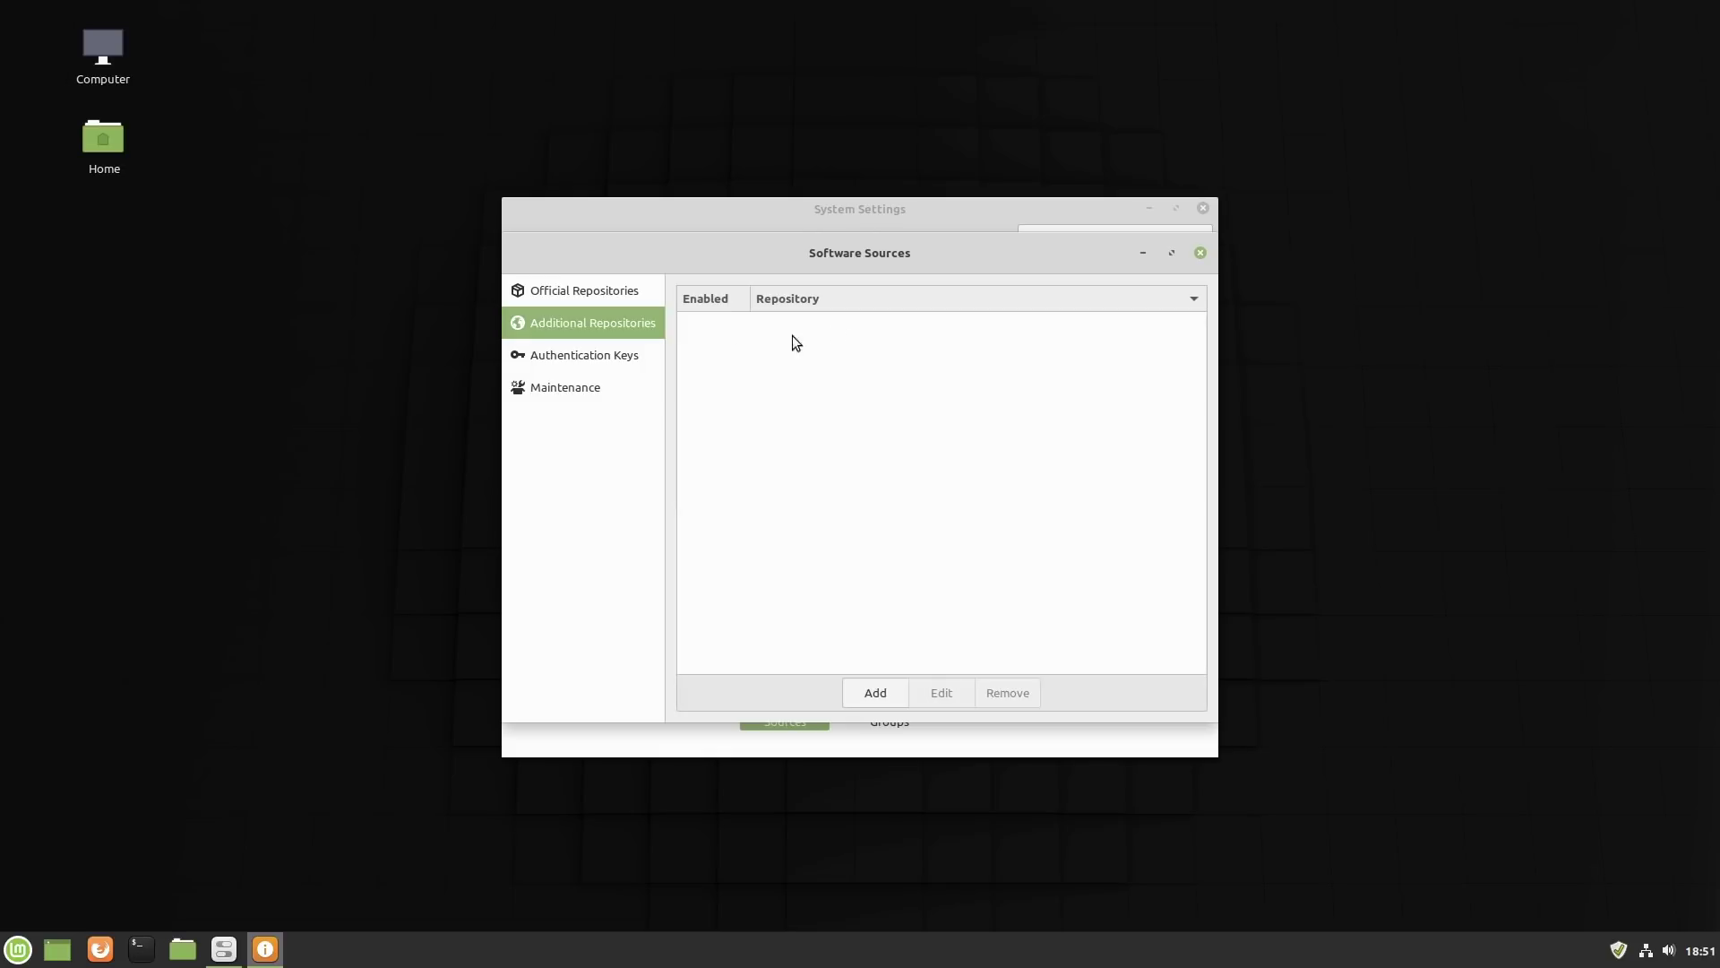
pyautogui.click(582, 356)
pyautogui.click(561, 386)
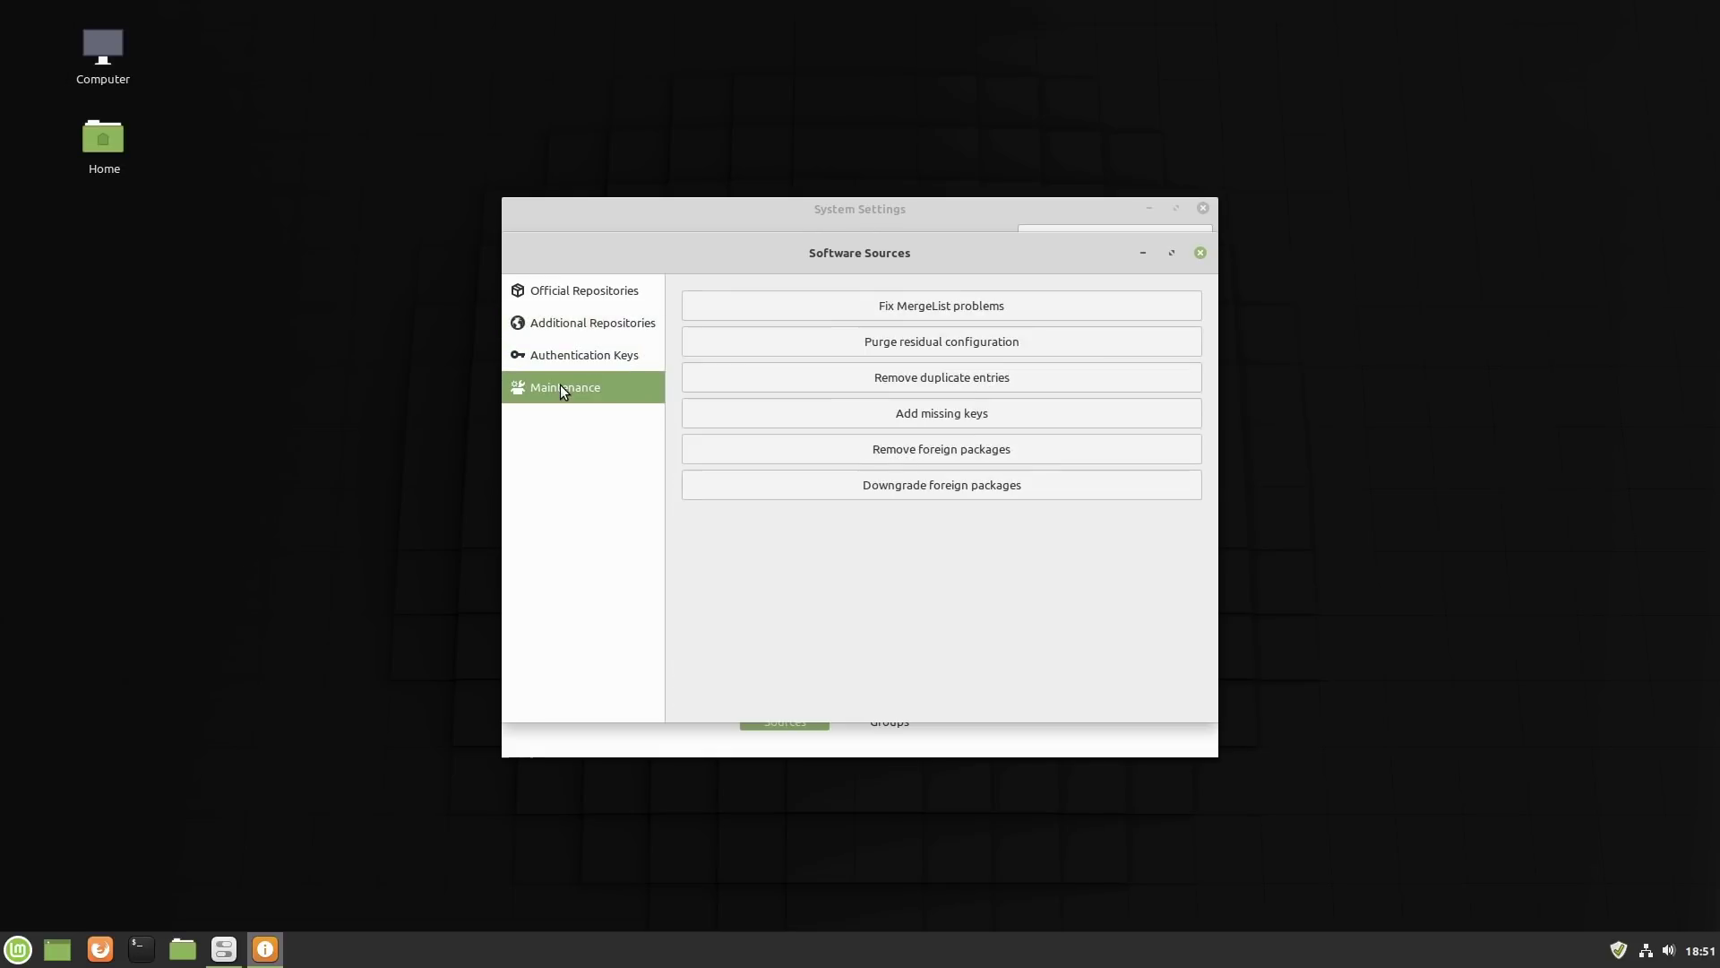
pyautogui.click(620, 300)
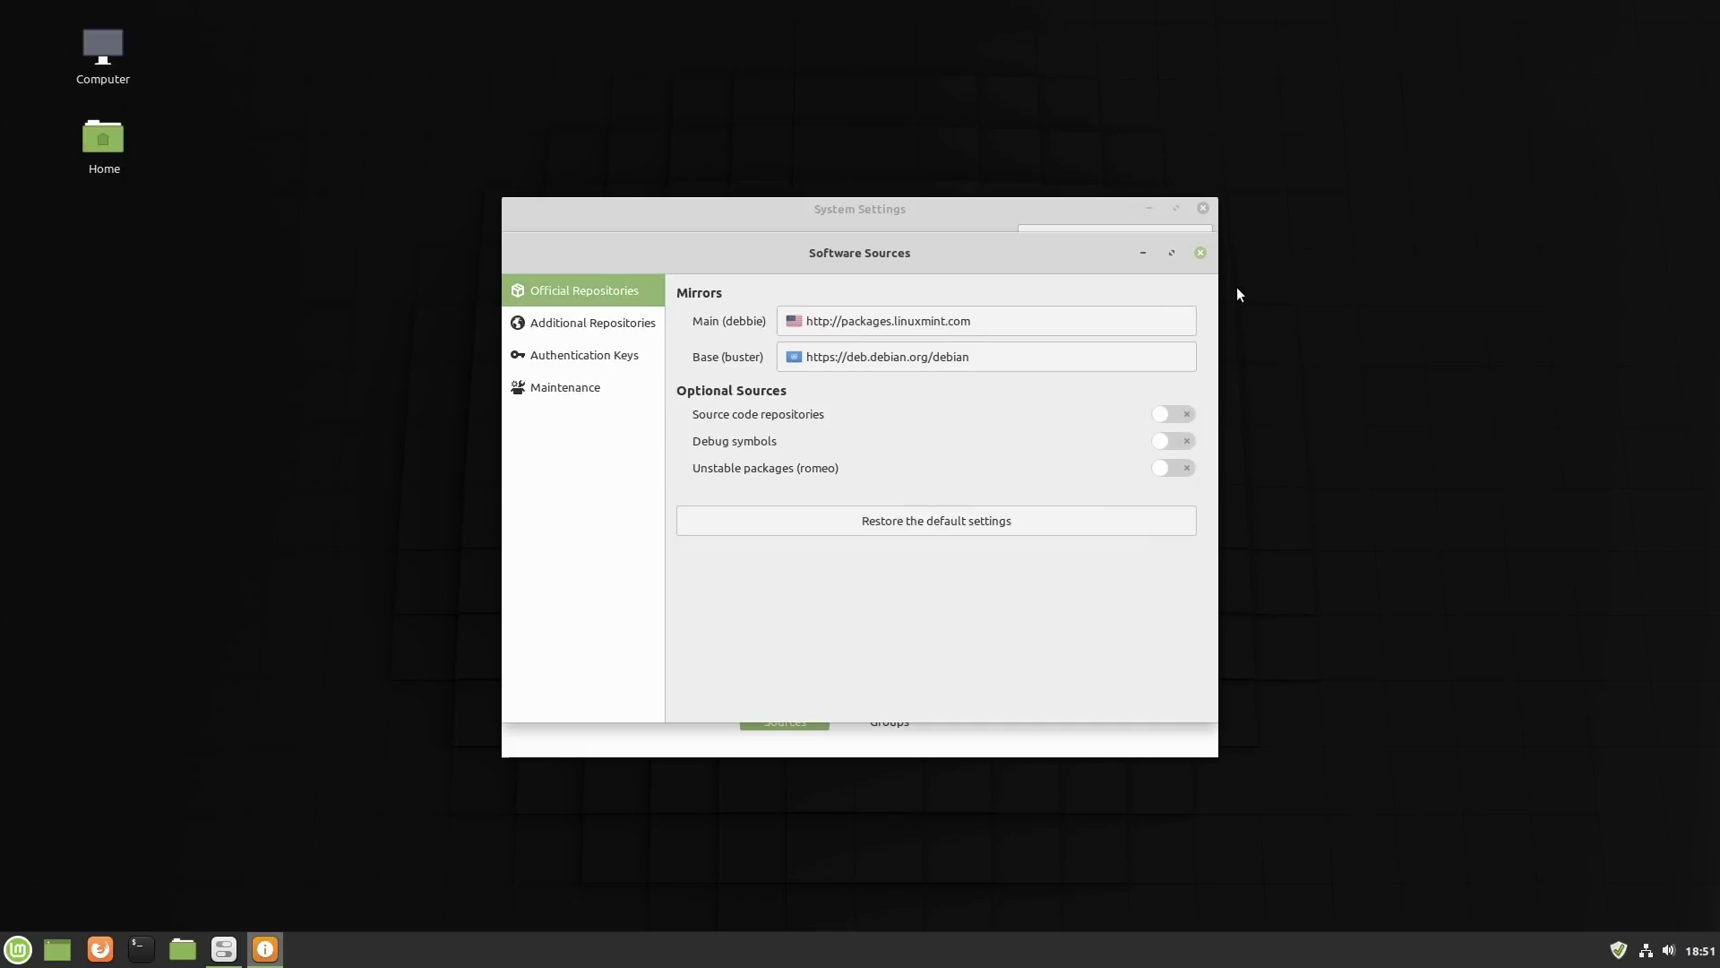
pyautogui.click(1200, 254)
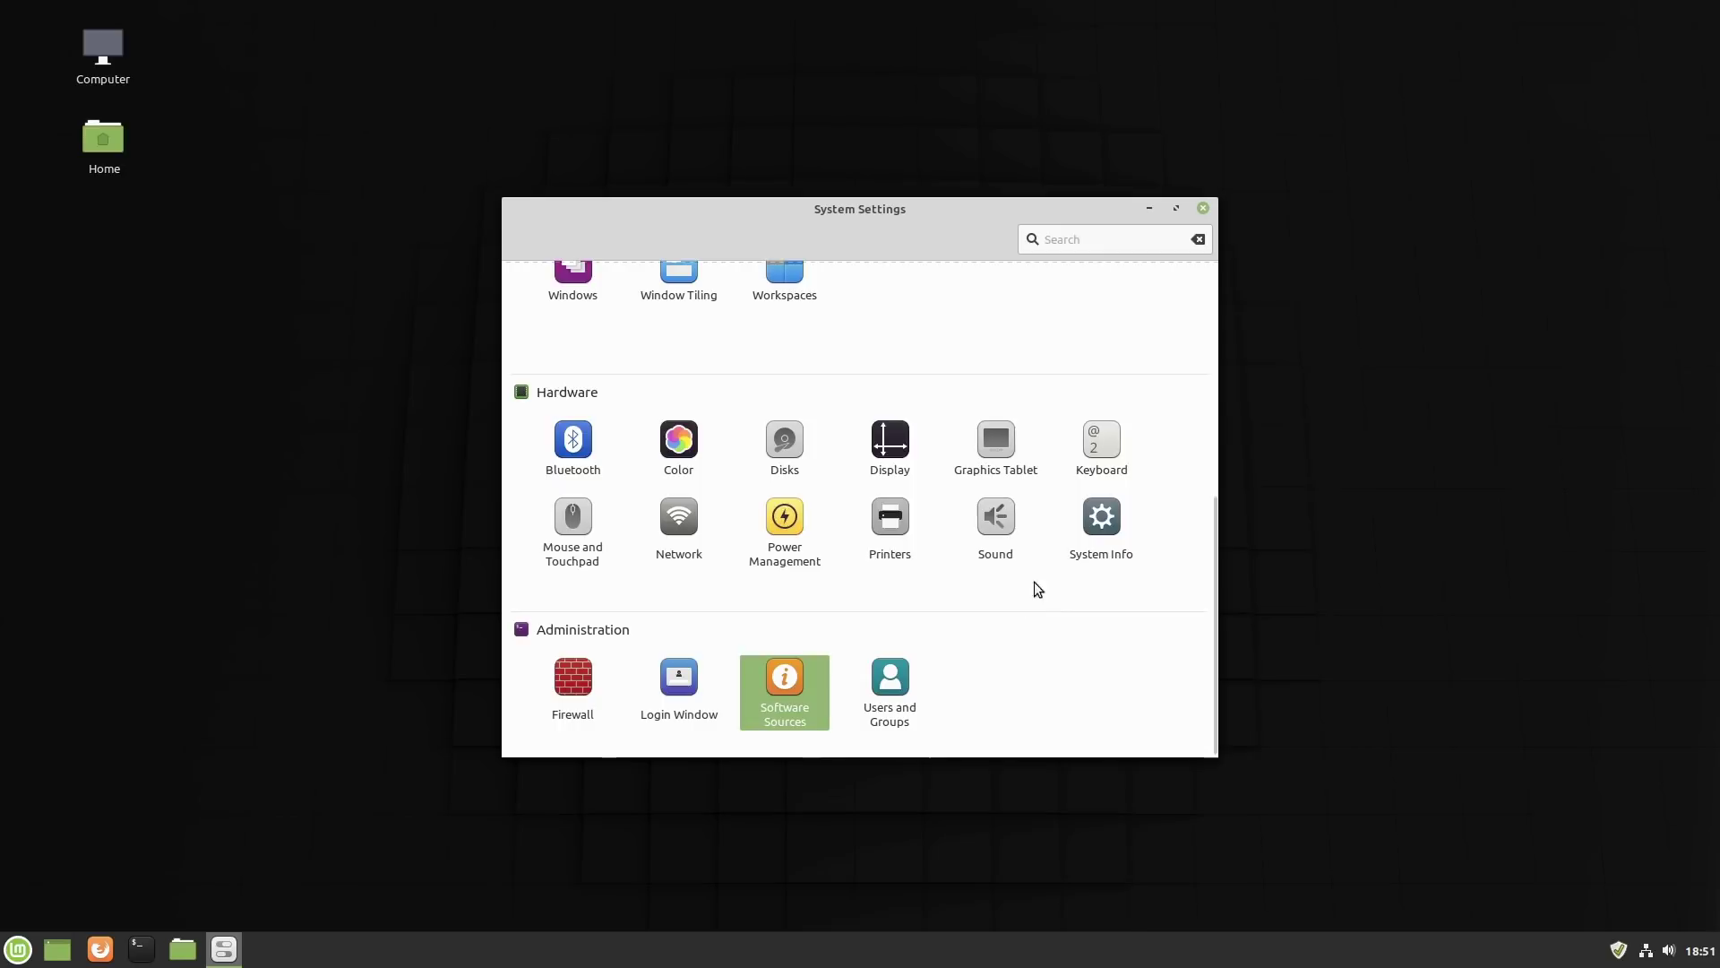
pyautogui.scroll(5, 1037, 589)
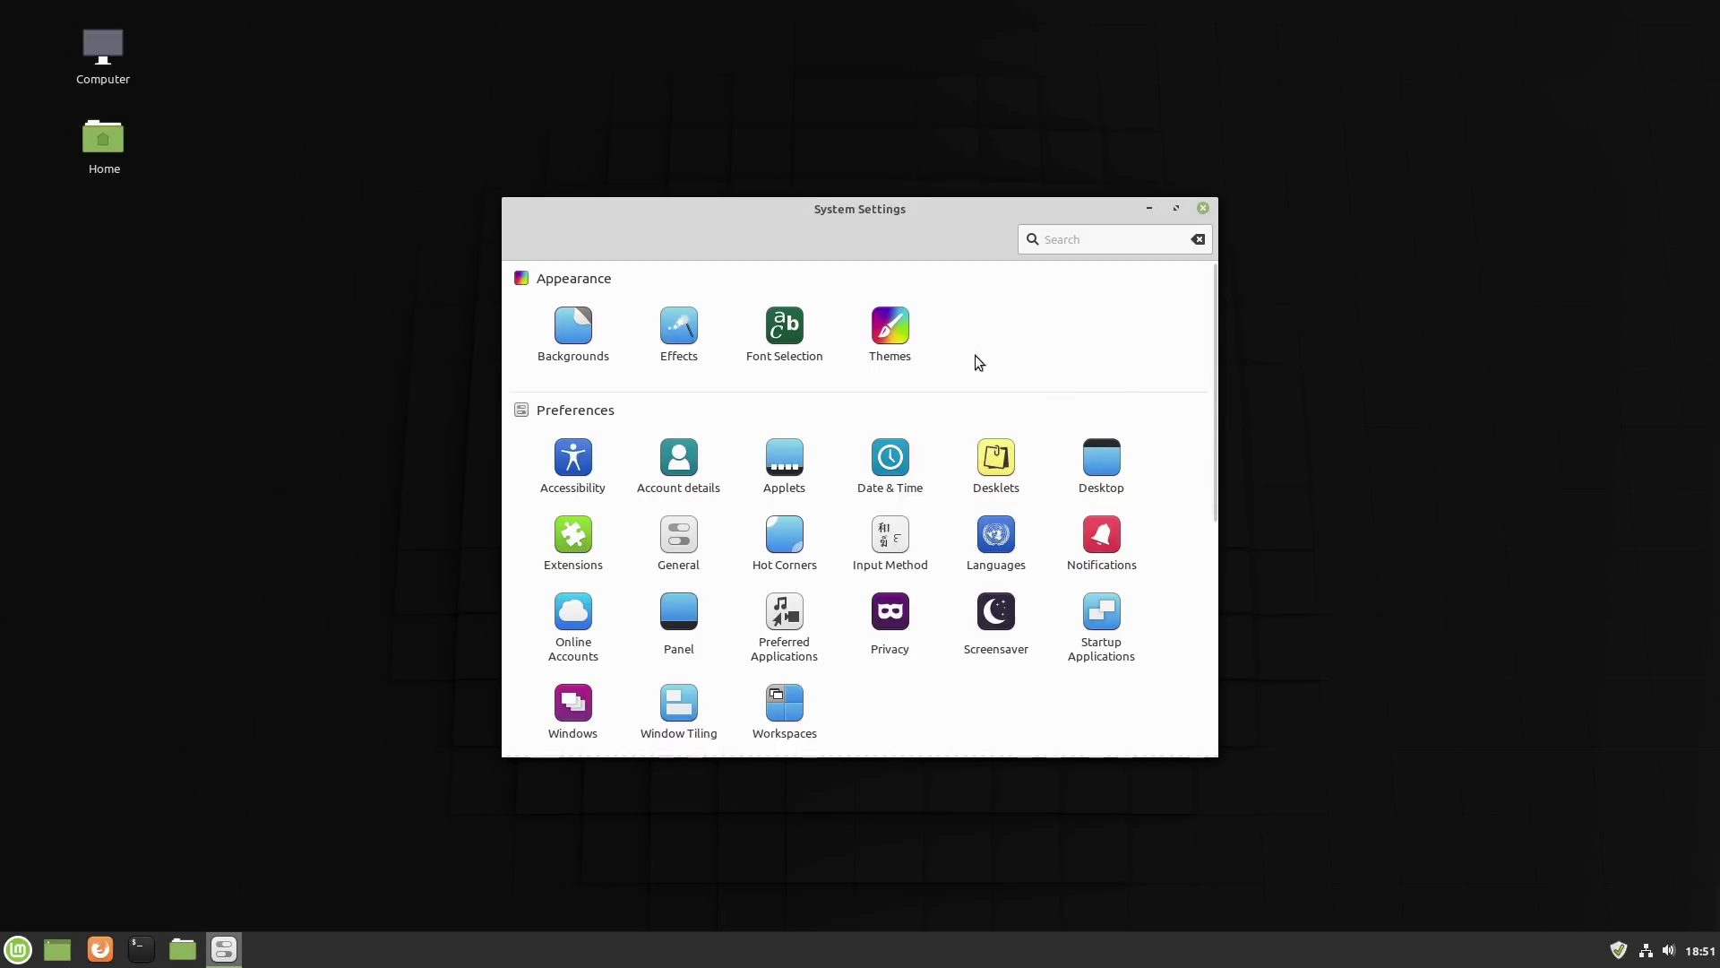
pyautogui.click(890, 324)
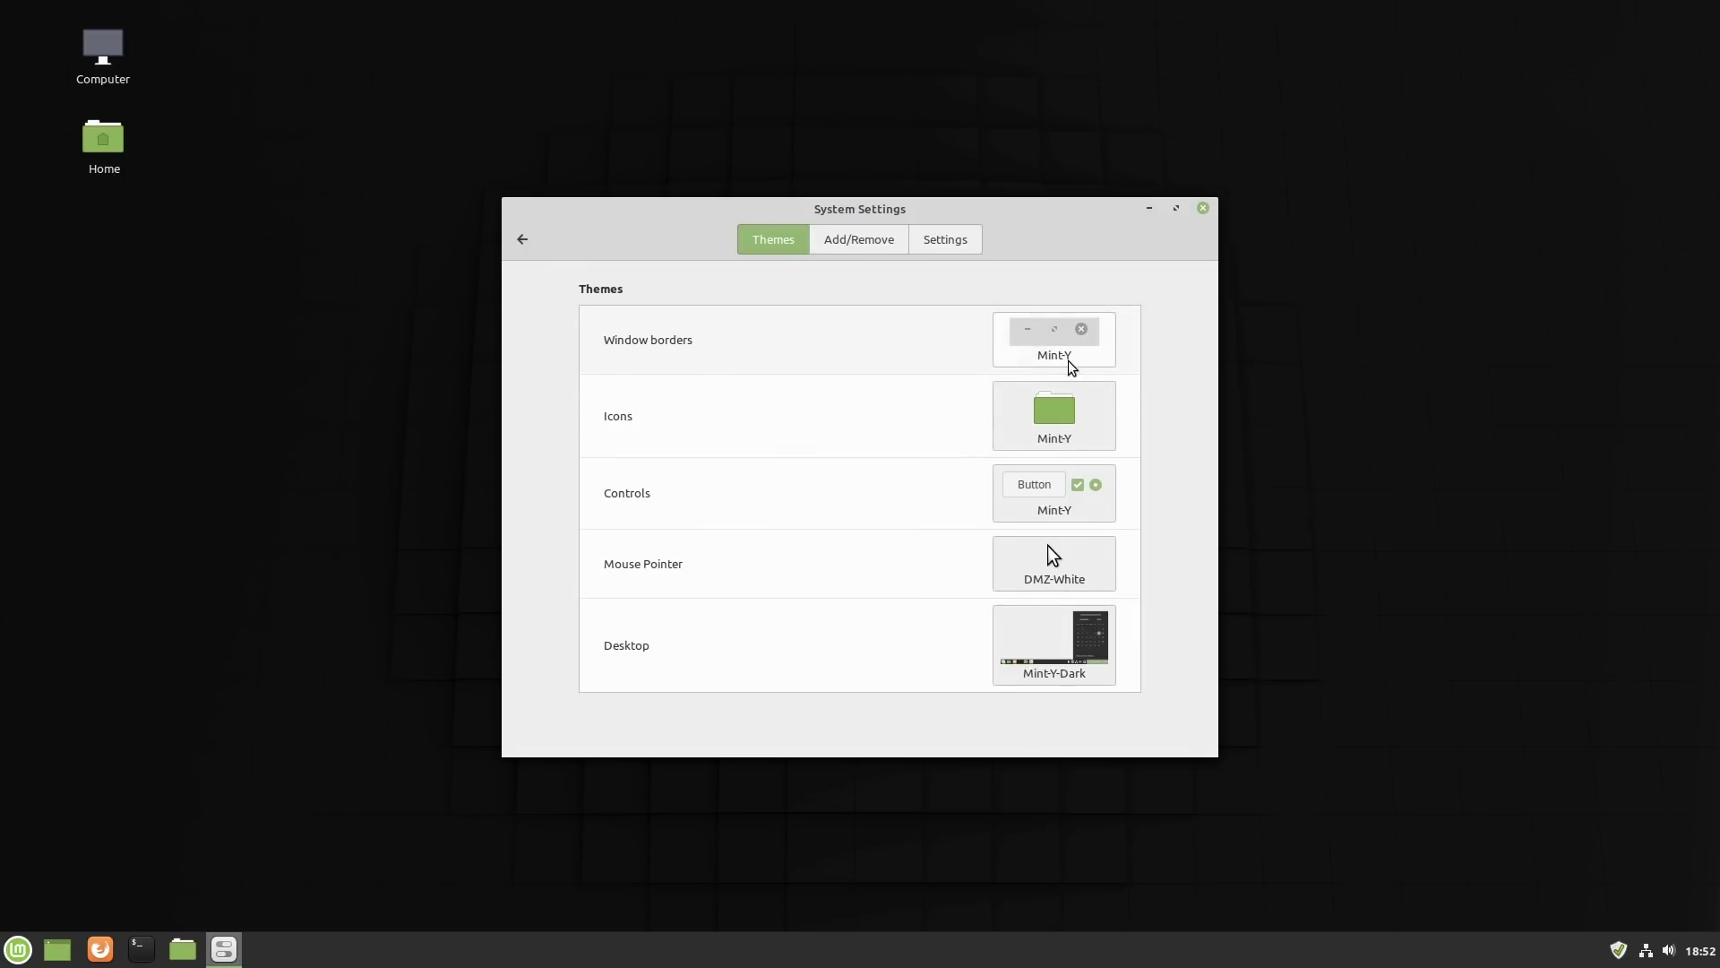
# Preview window border and icon themes, try Mint-Y-Dark-Teal controls, then restore Mint-Y controls
pyautogui.click(1072, 364)
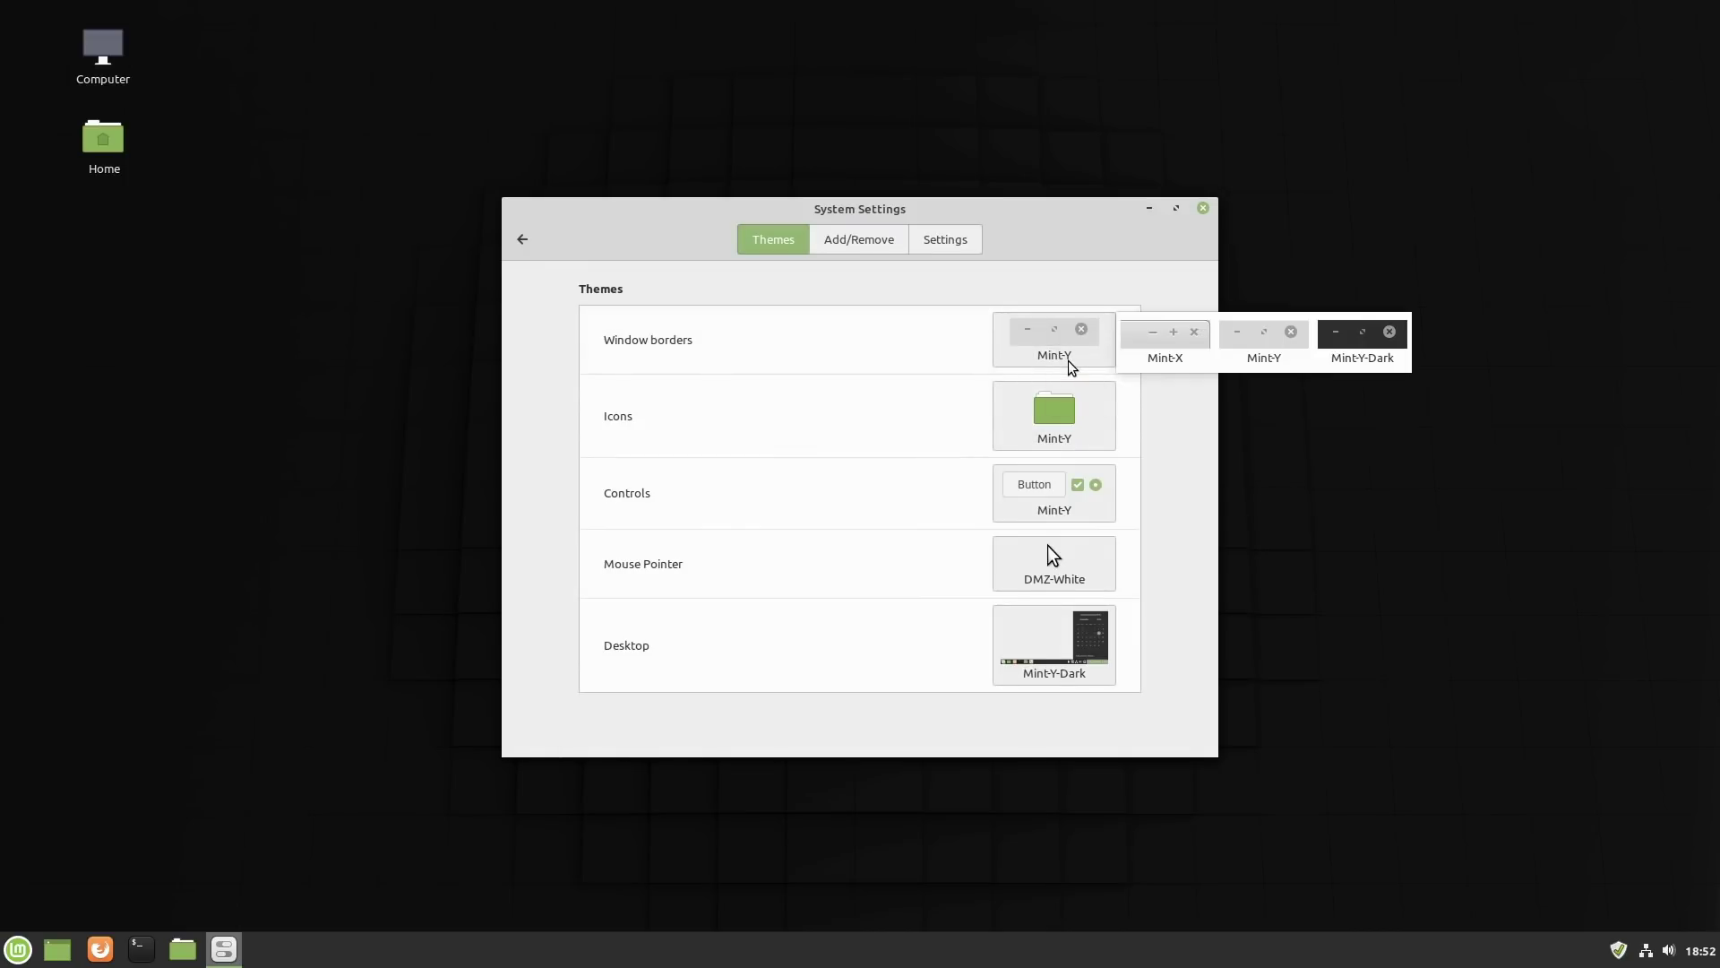
pyautogui.click(1098, 423)
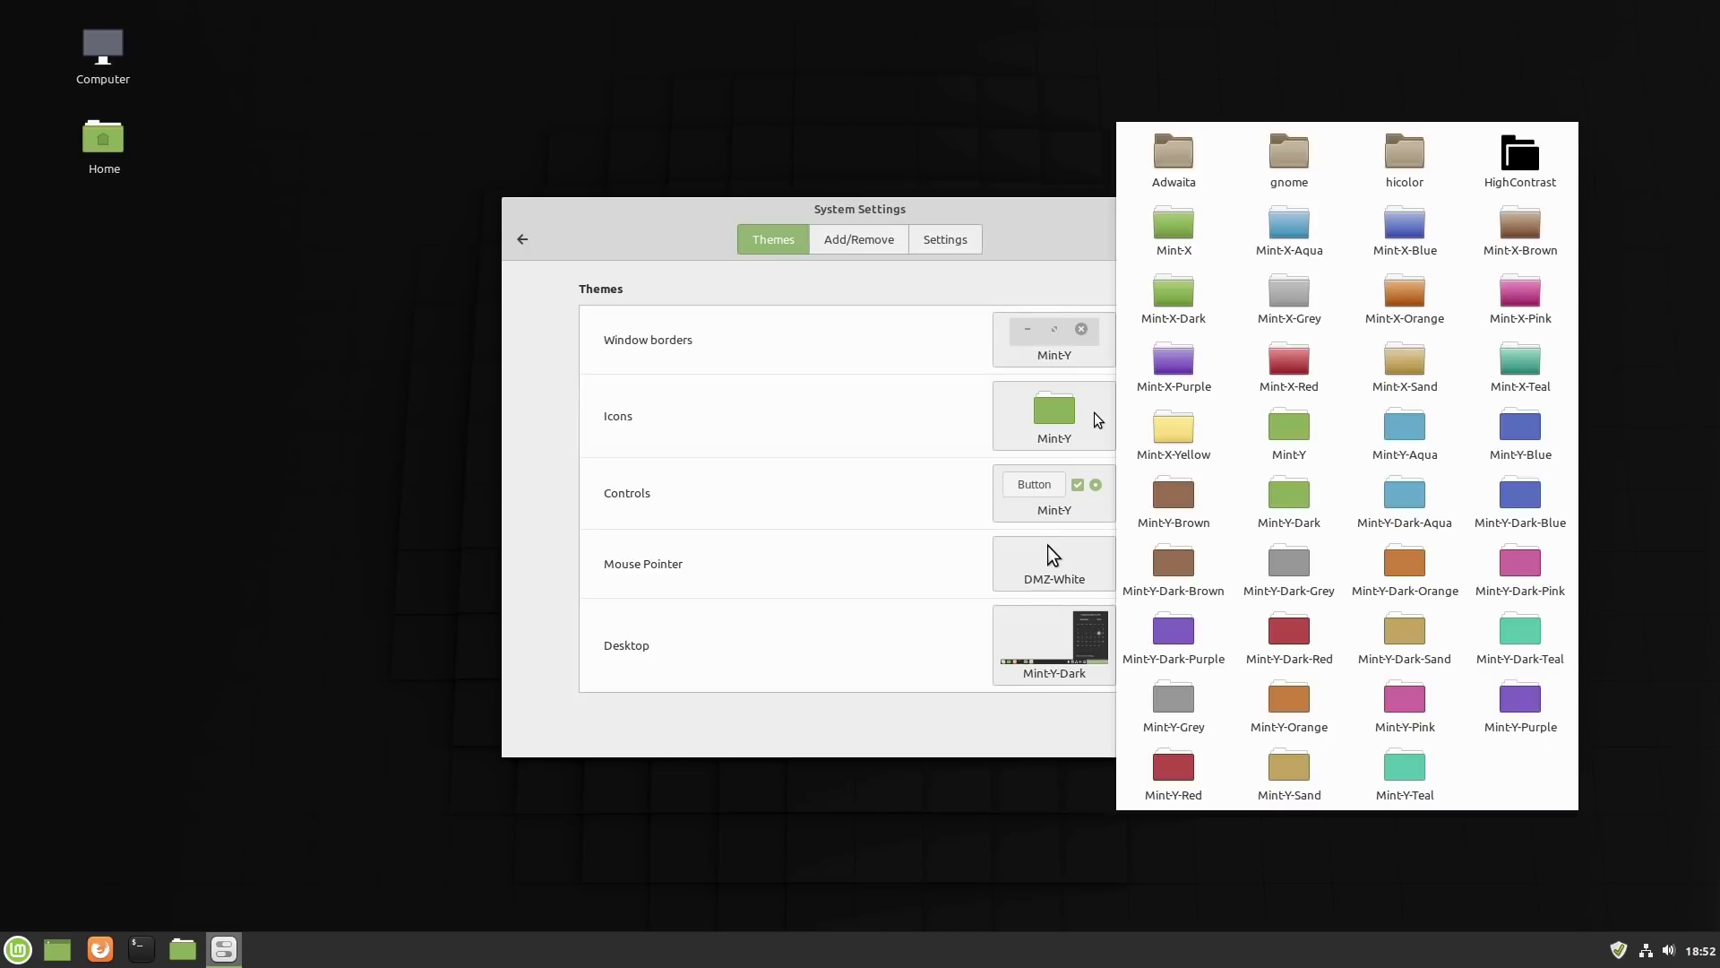
pyautogui.click(1091, 503)
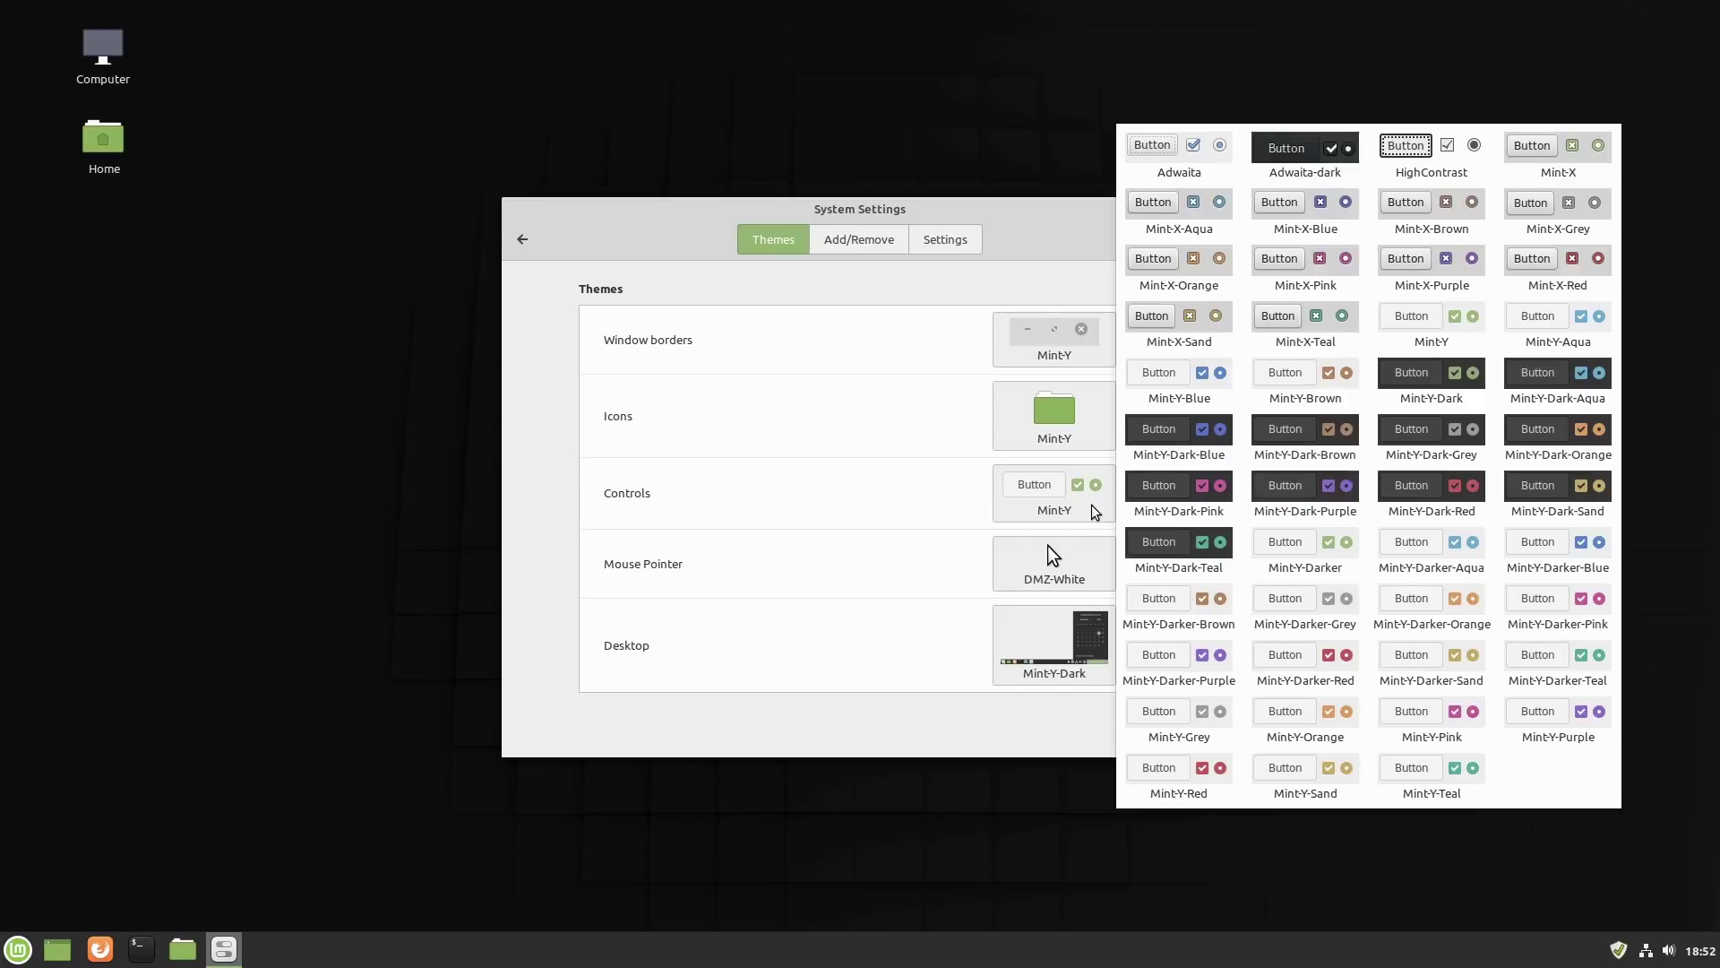
pyautogui.click(1145, 541)
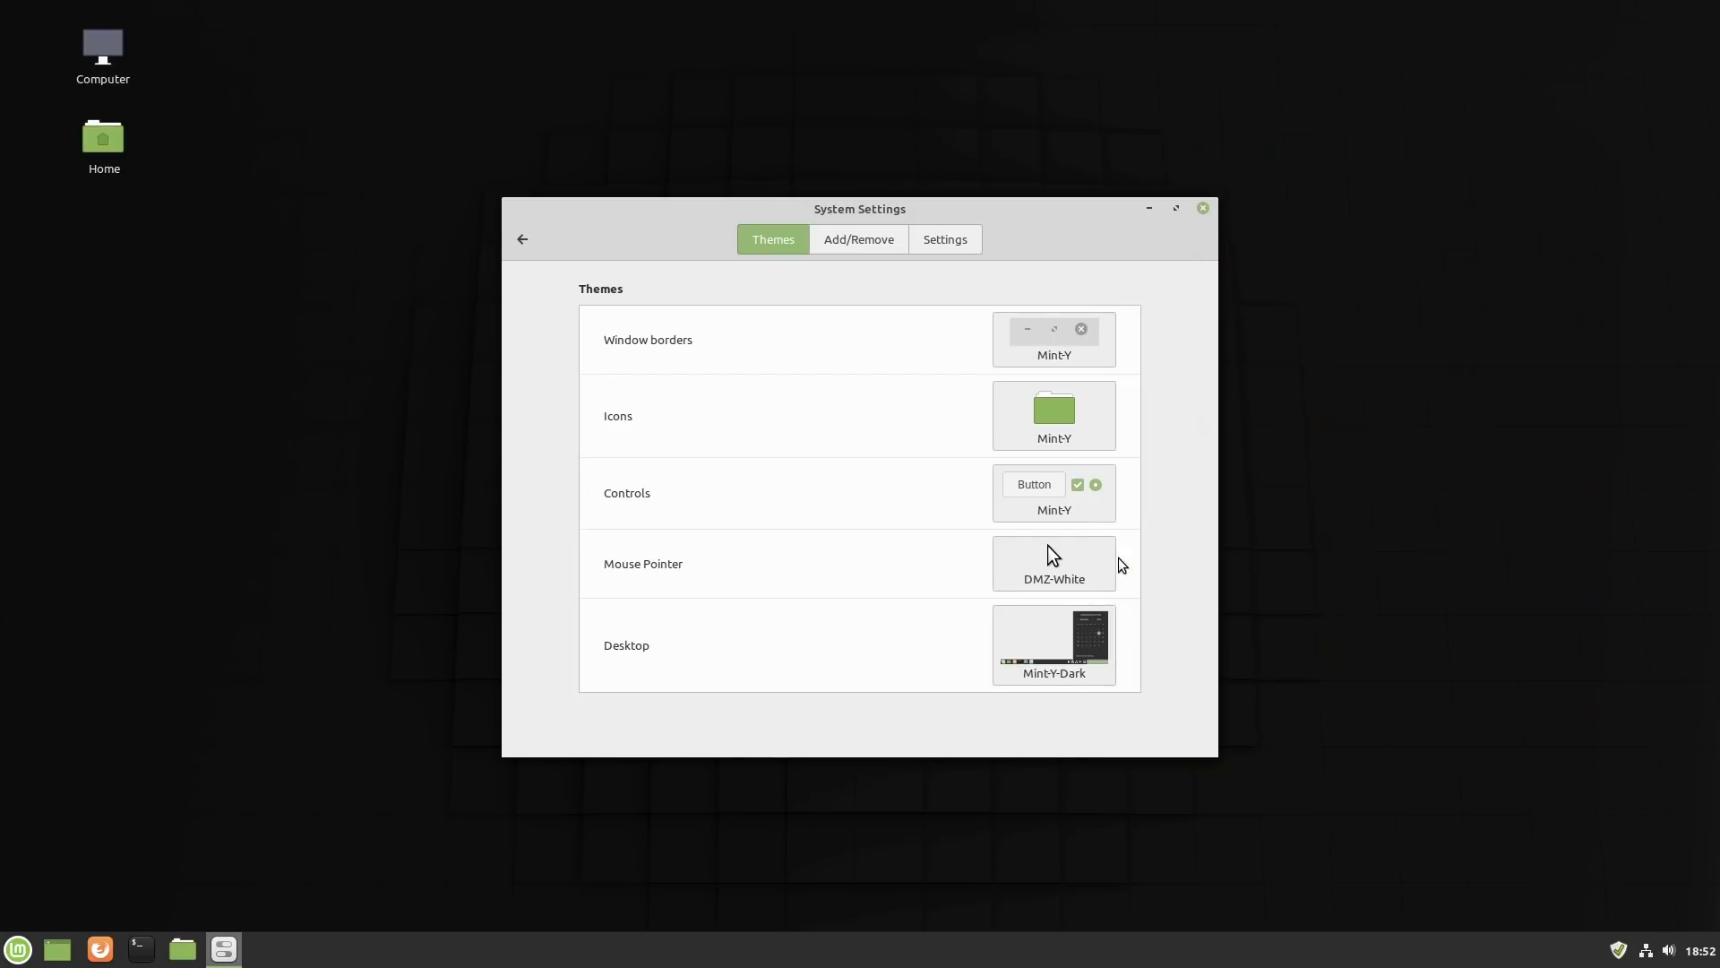
pyautogui.click(1086, 499)
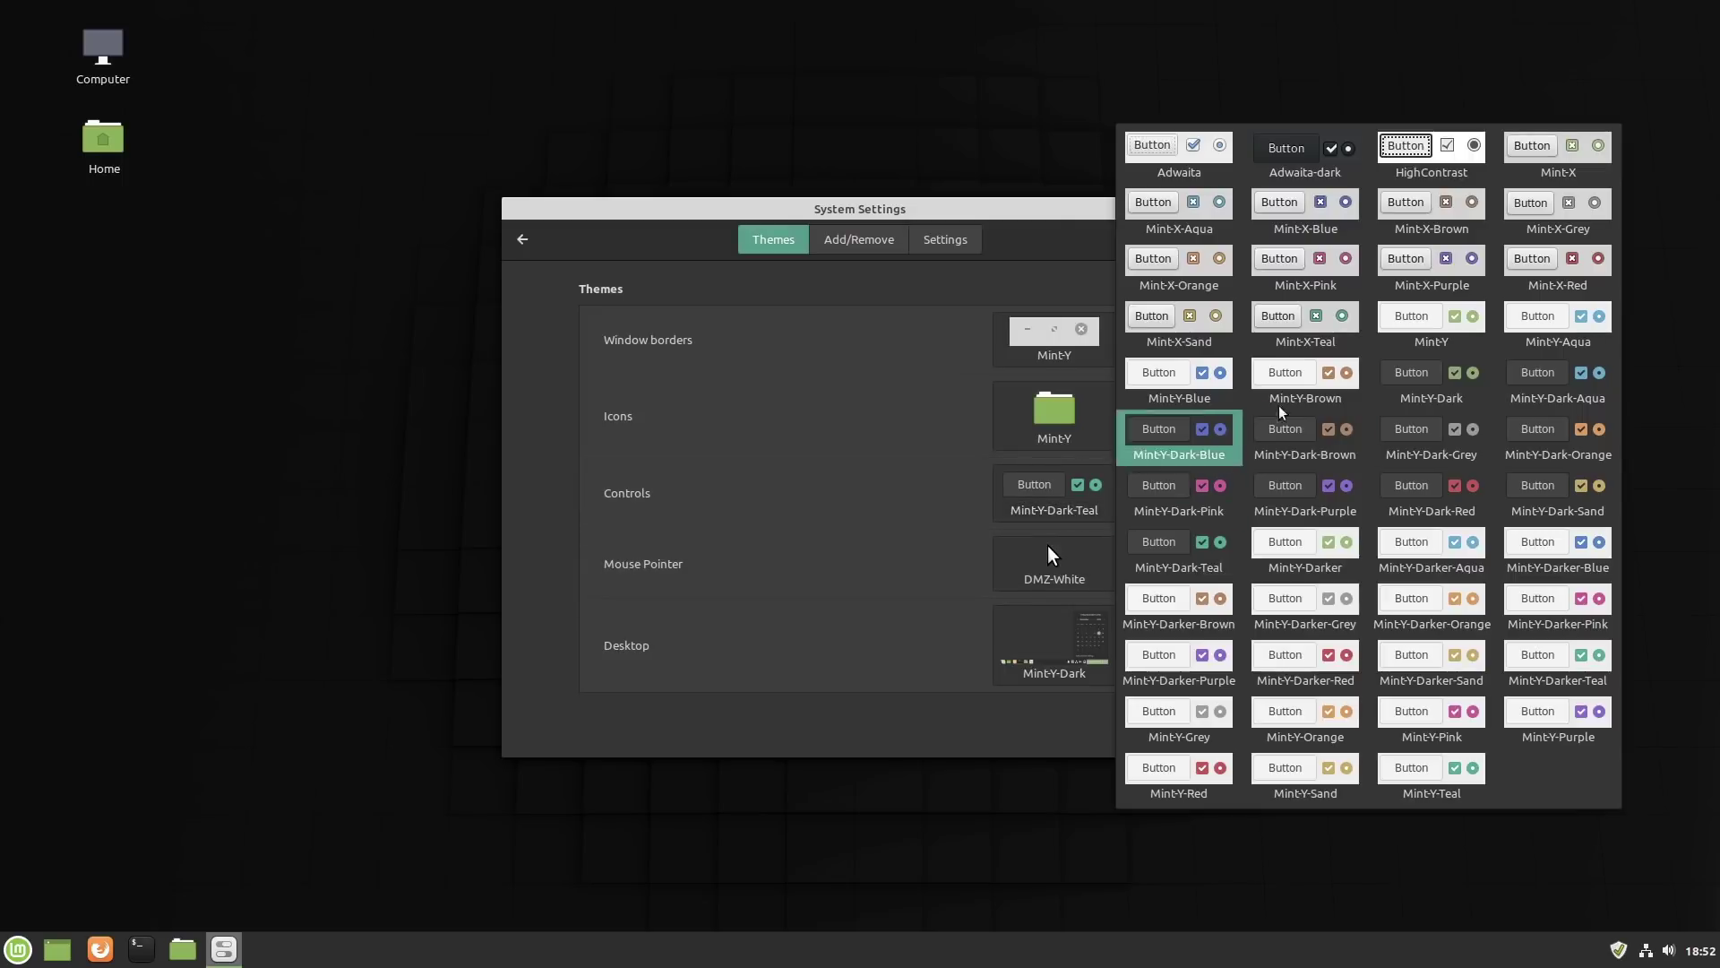
pyautogui.click(1432, 341)
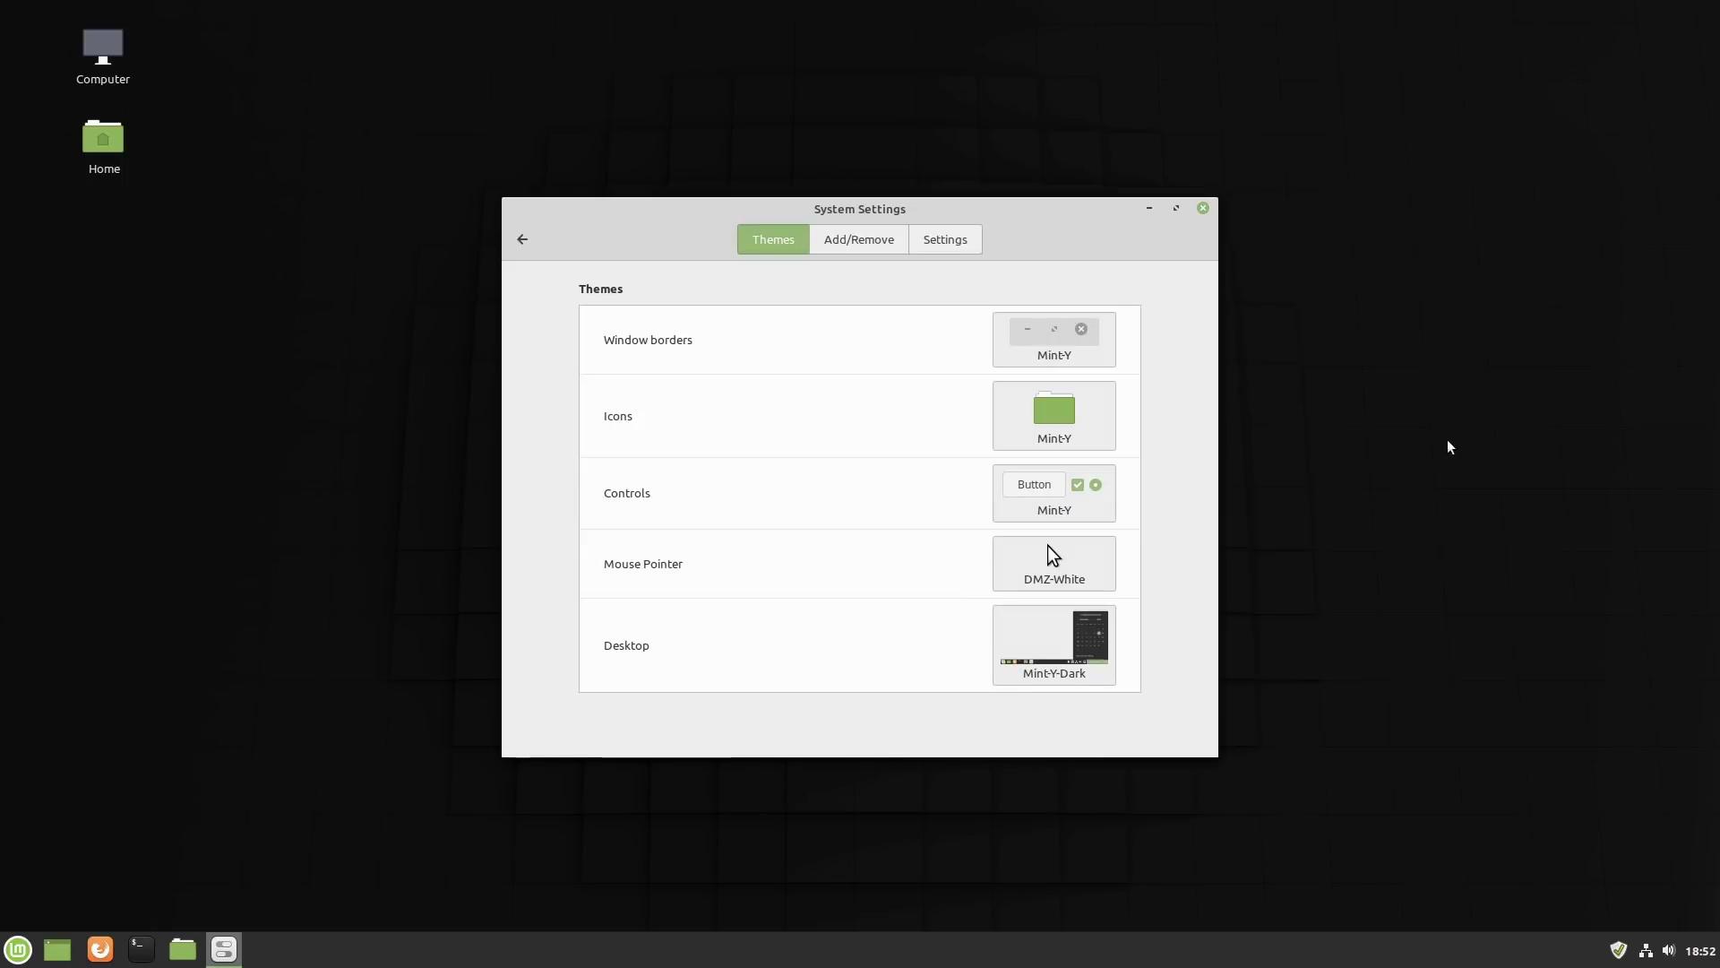
# Preview the desktop theme choices without changing them and return to the settings overview
pyautogui.click(1090, 643)
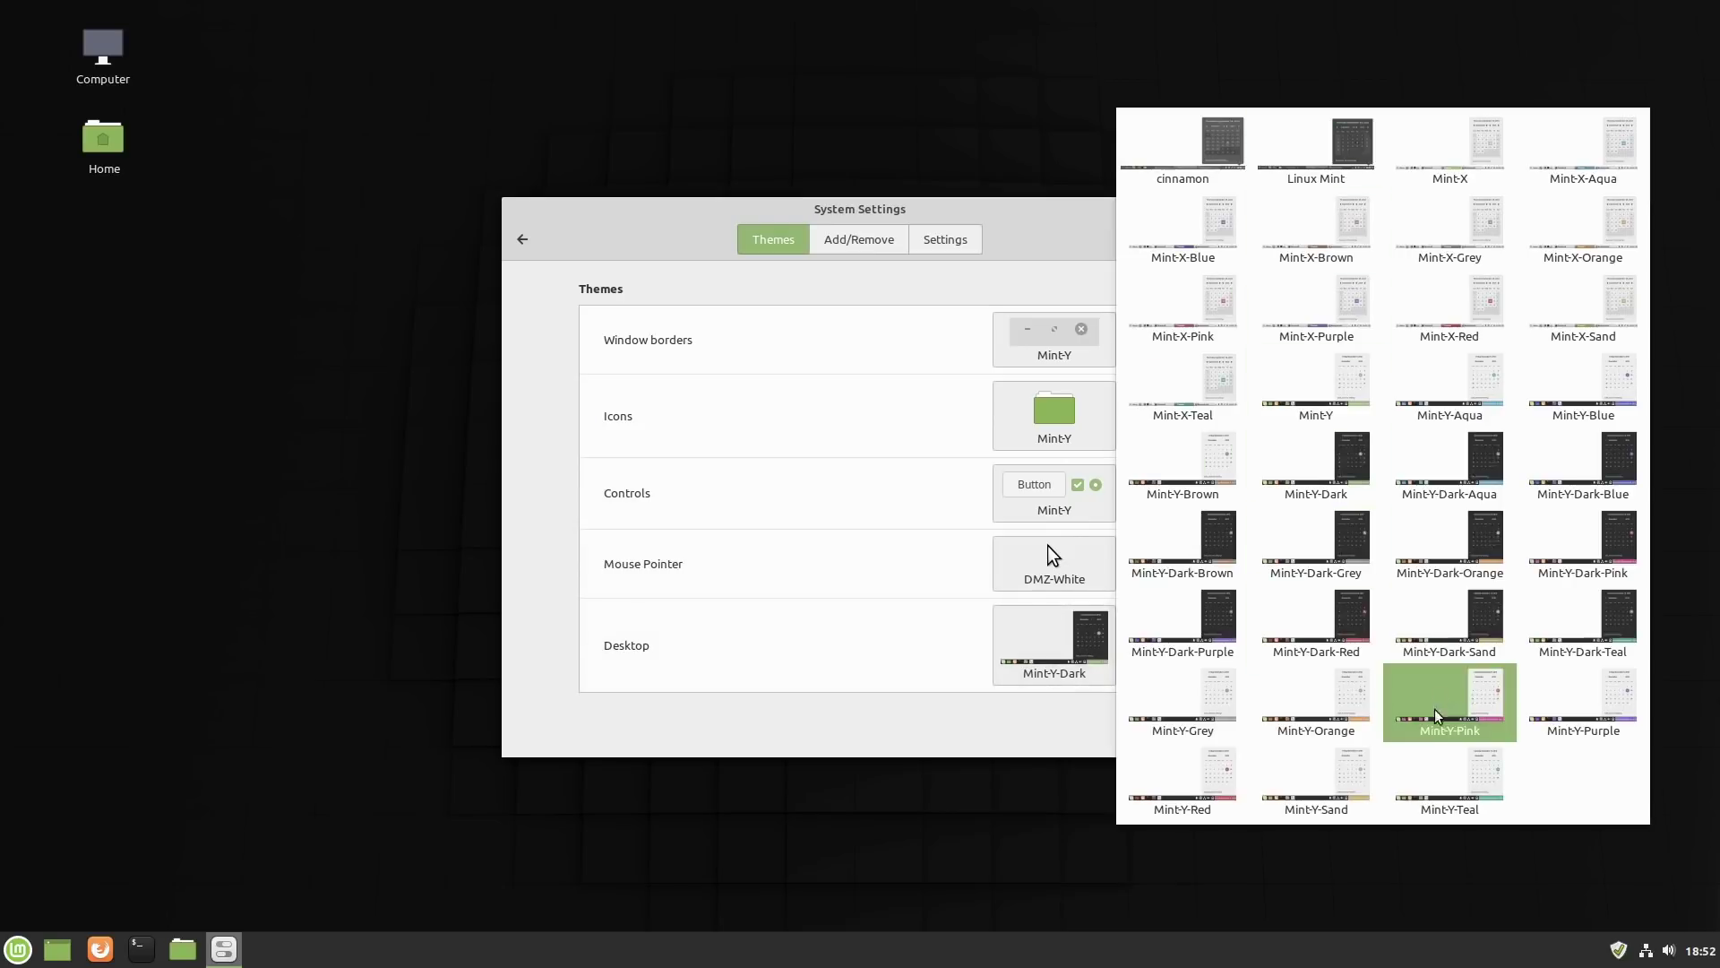
pyautogui.click(1010, 573)
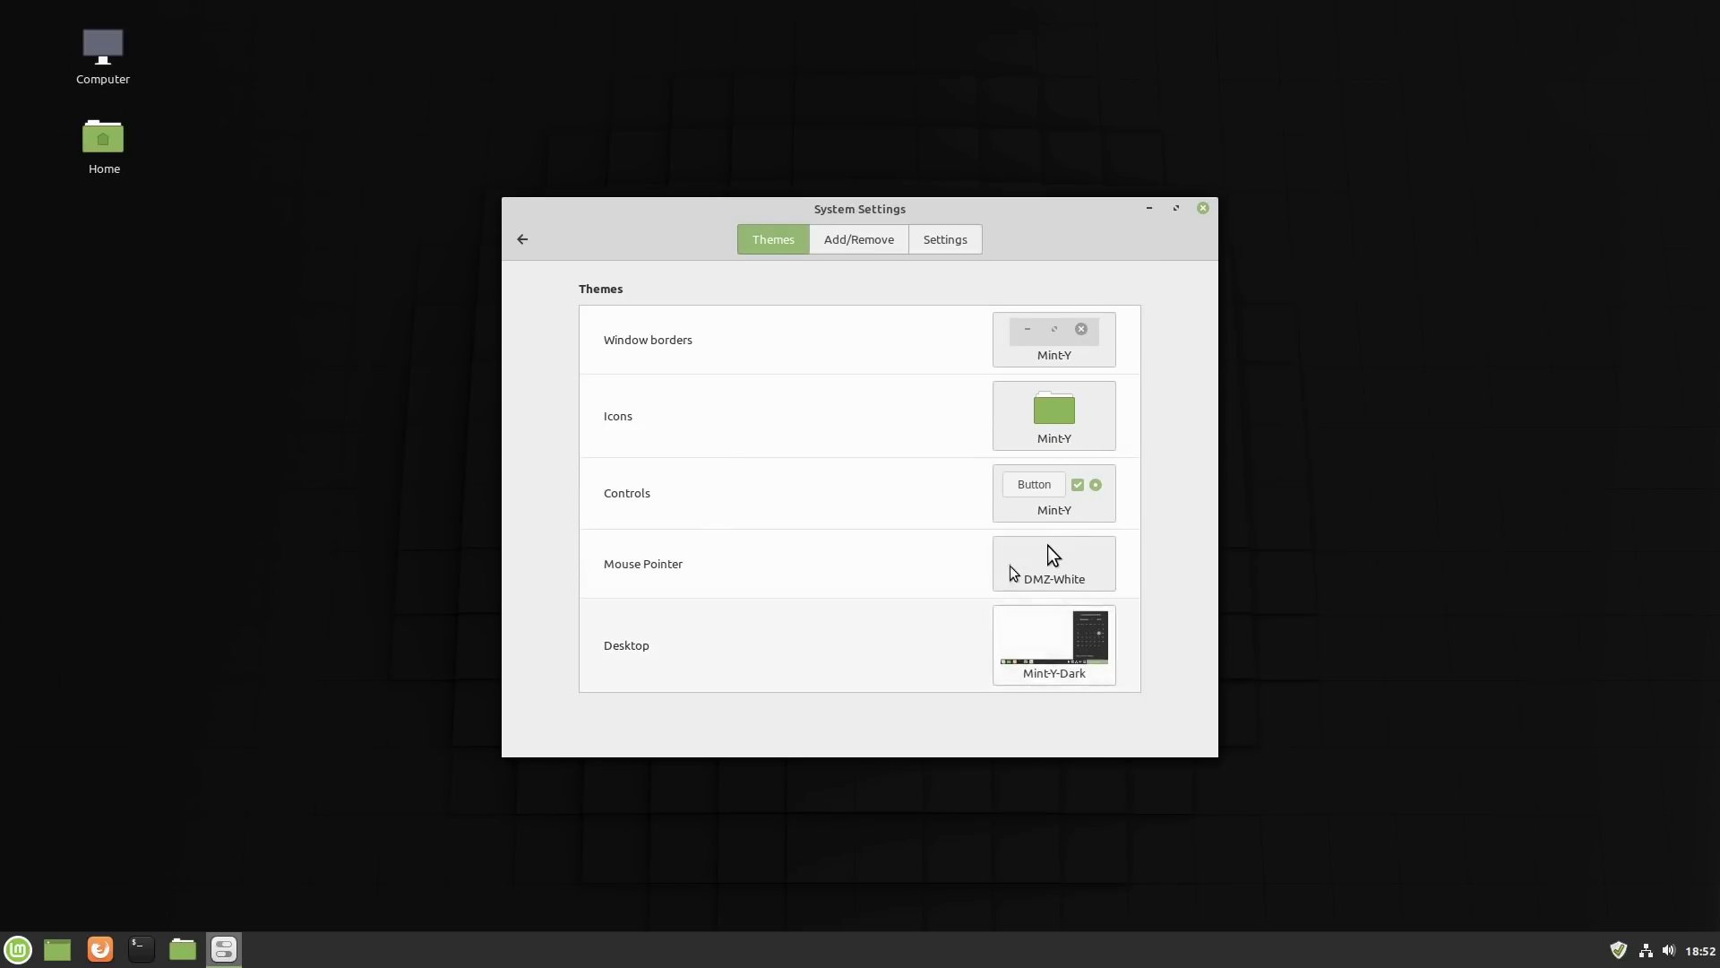
pyautogui.click(526, 240)
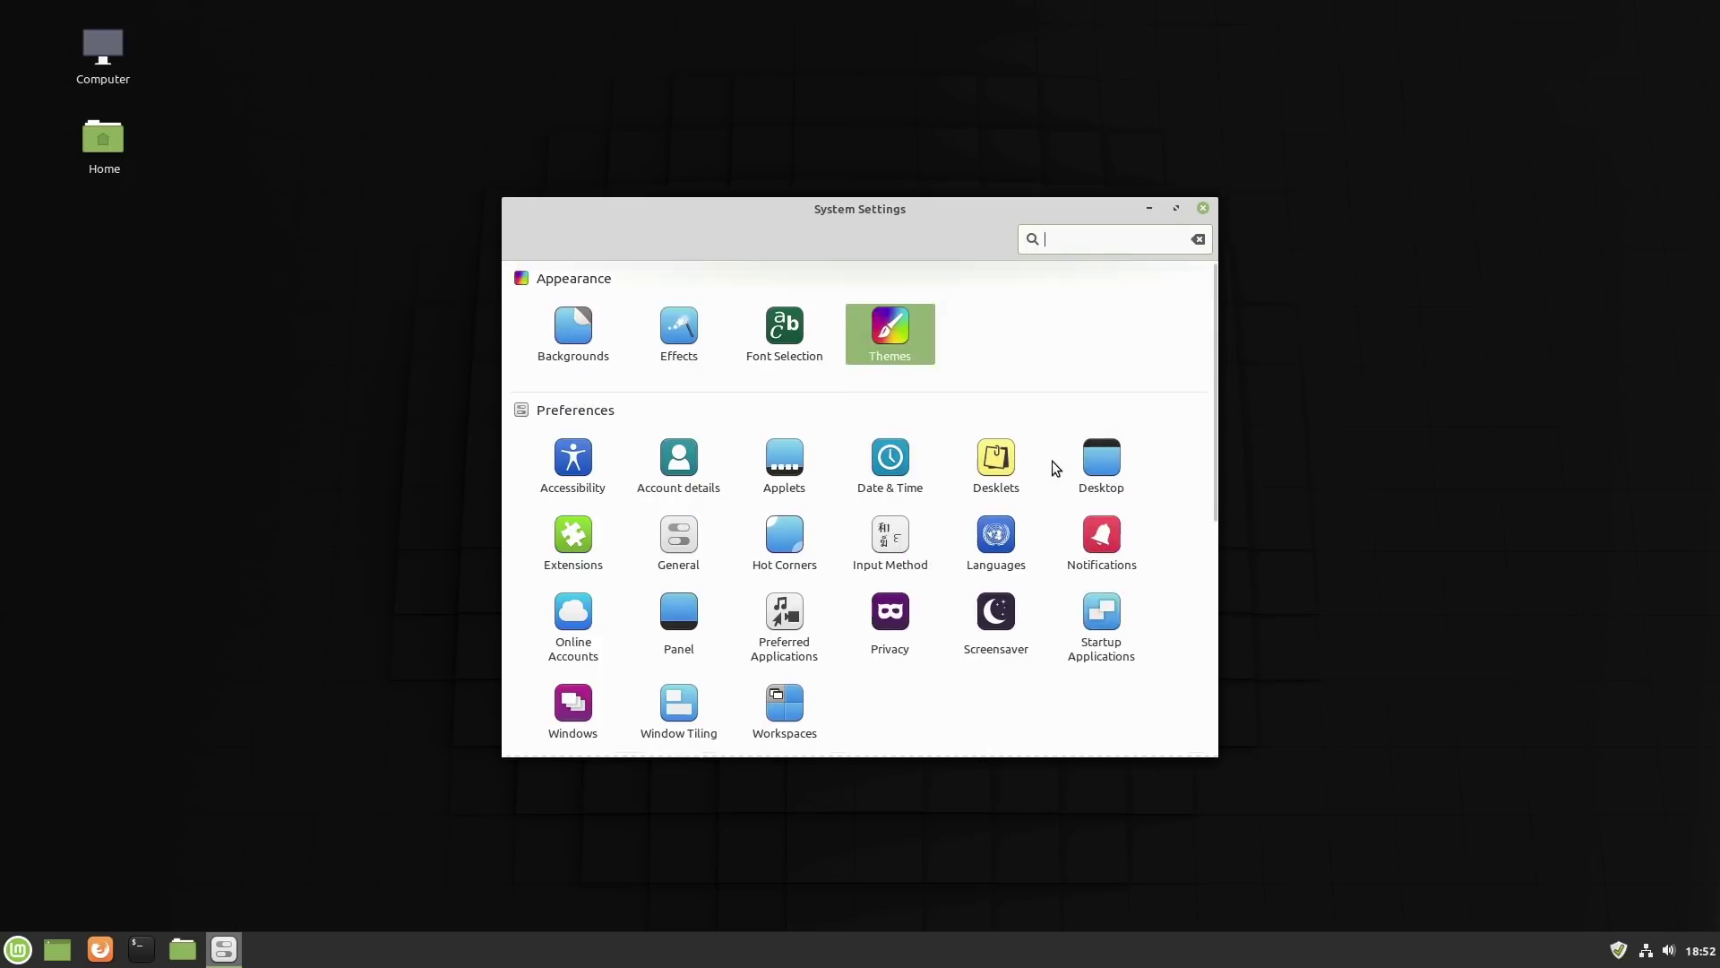
# Close System Settings, launch Software Manager from the menu favourites, and move its window up-left
pyautogui.click(1203, 210)
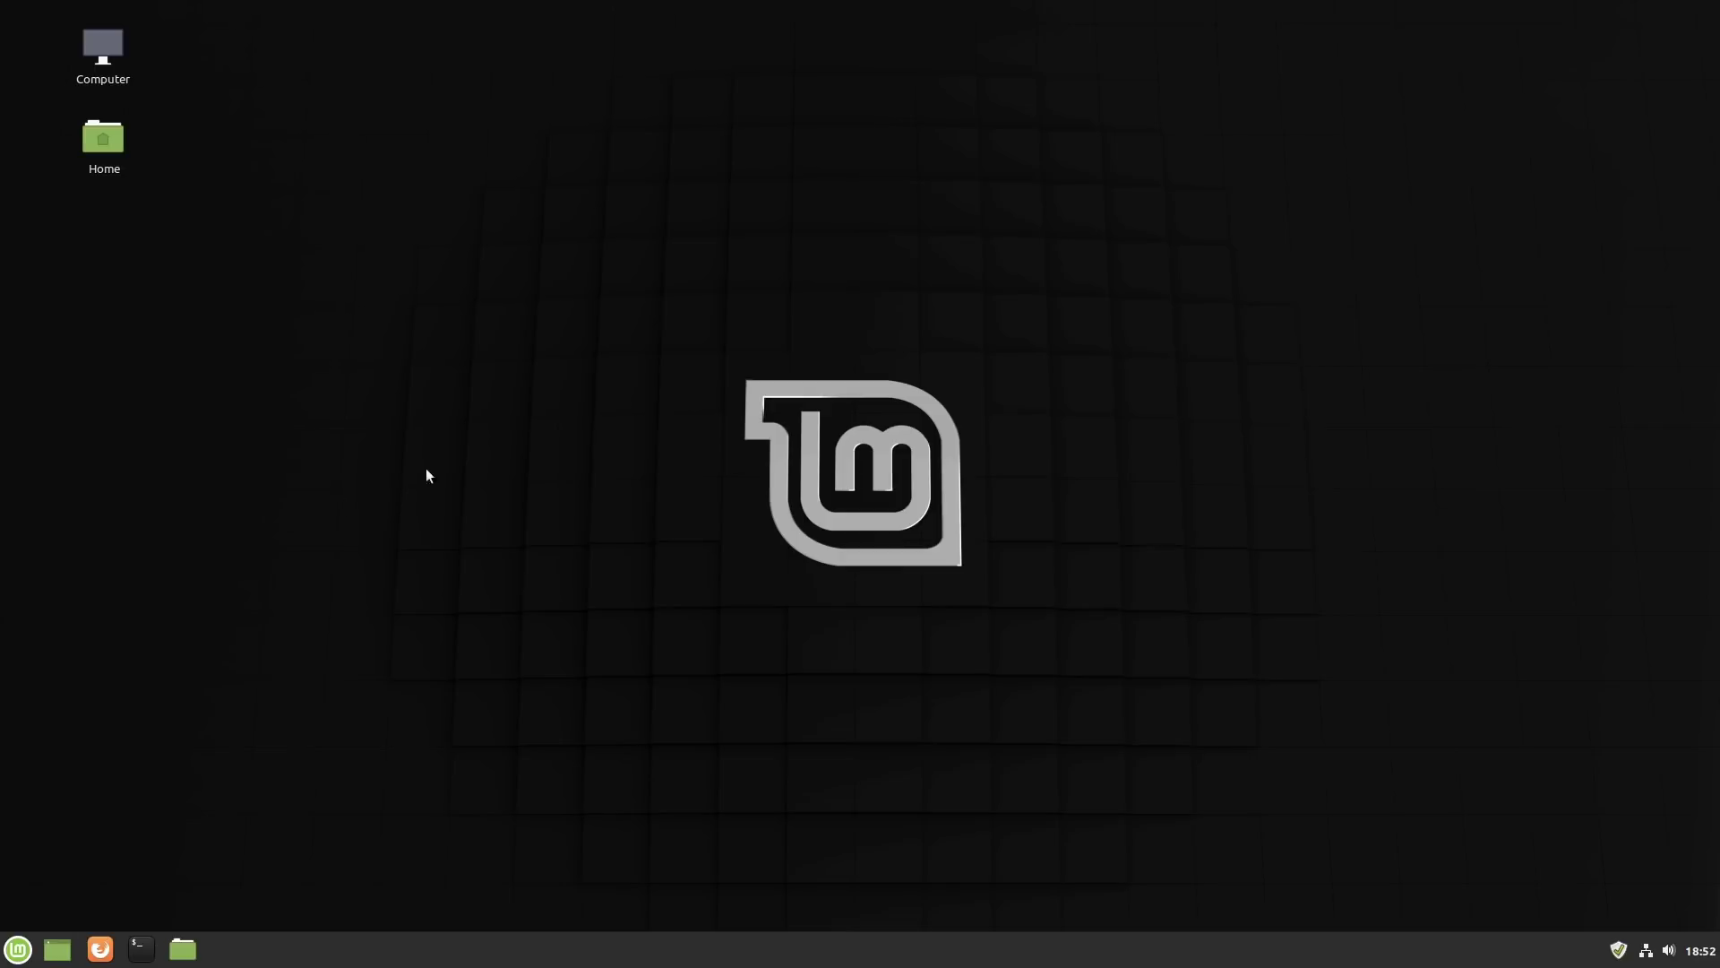
pyautogui.click(18, 950)
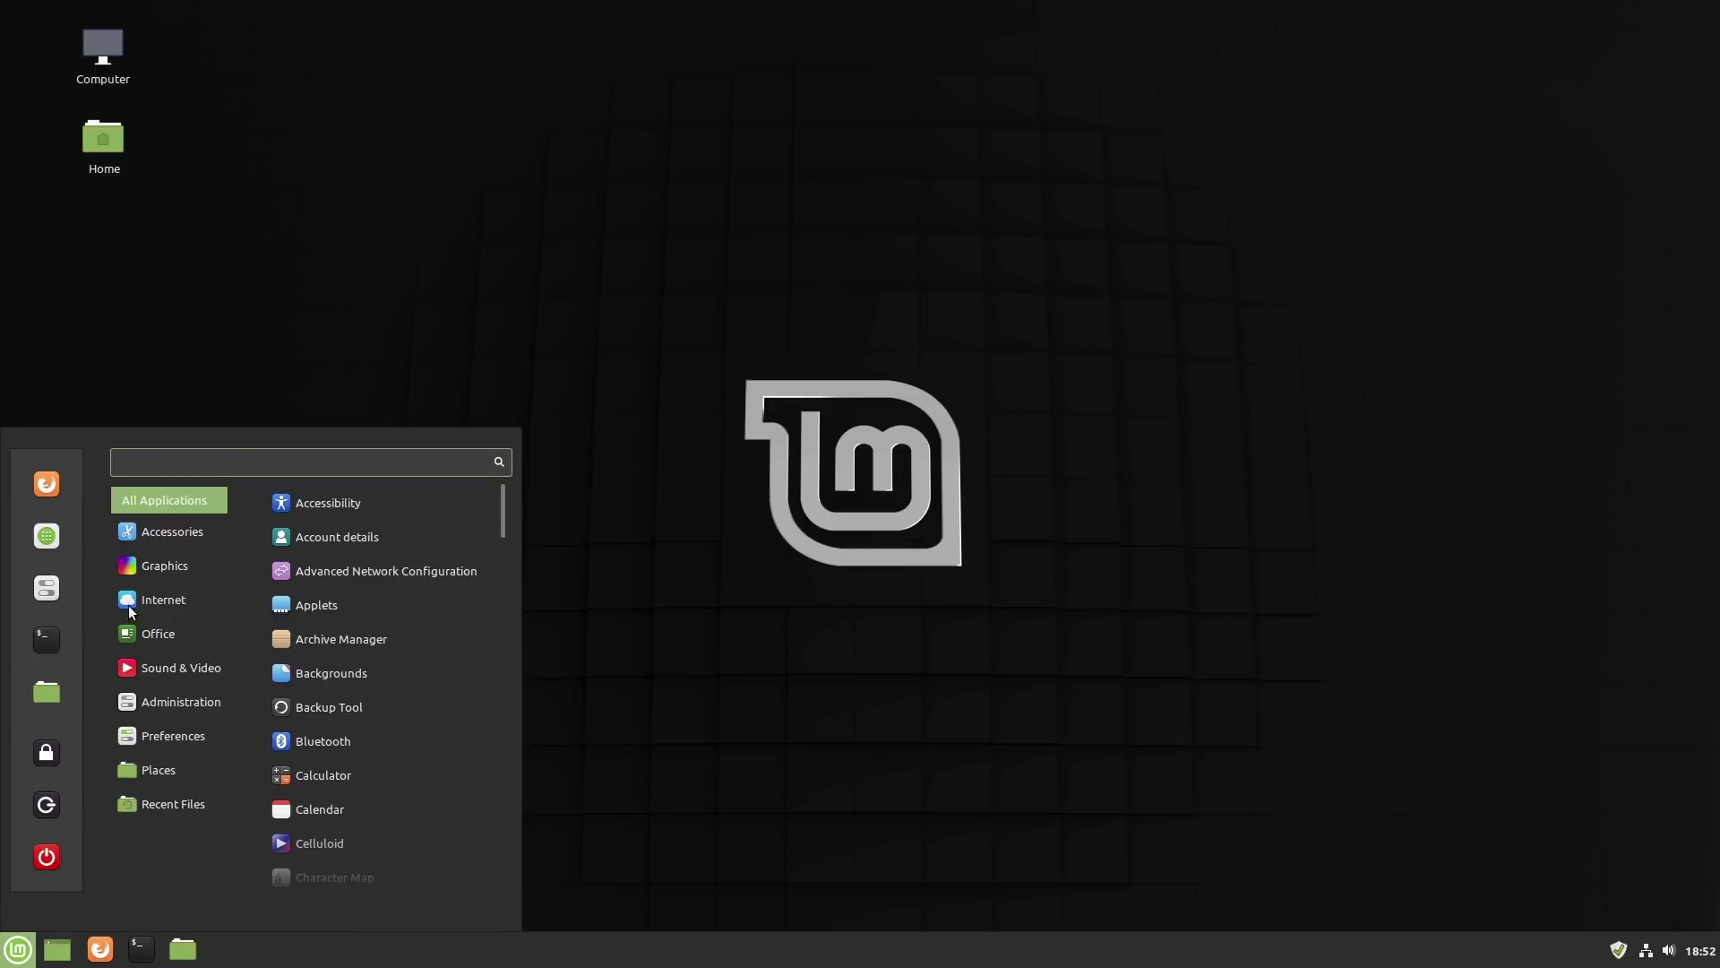
pyautogui.moveTo(160, 640)
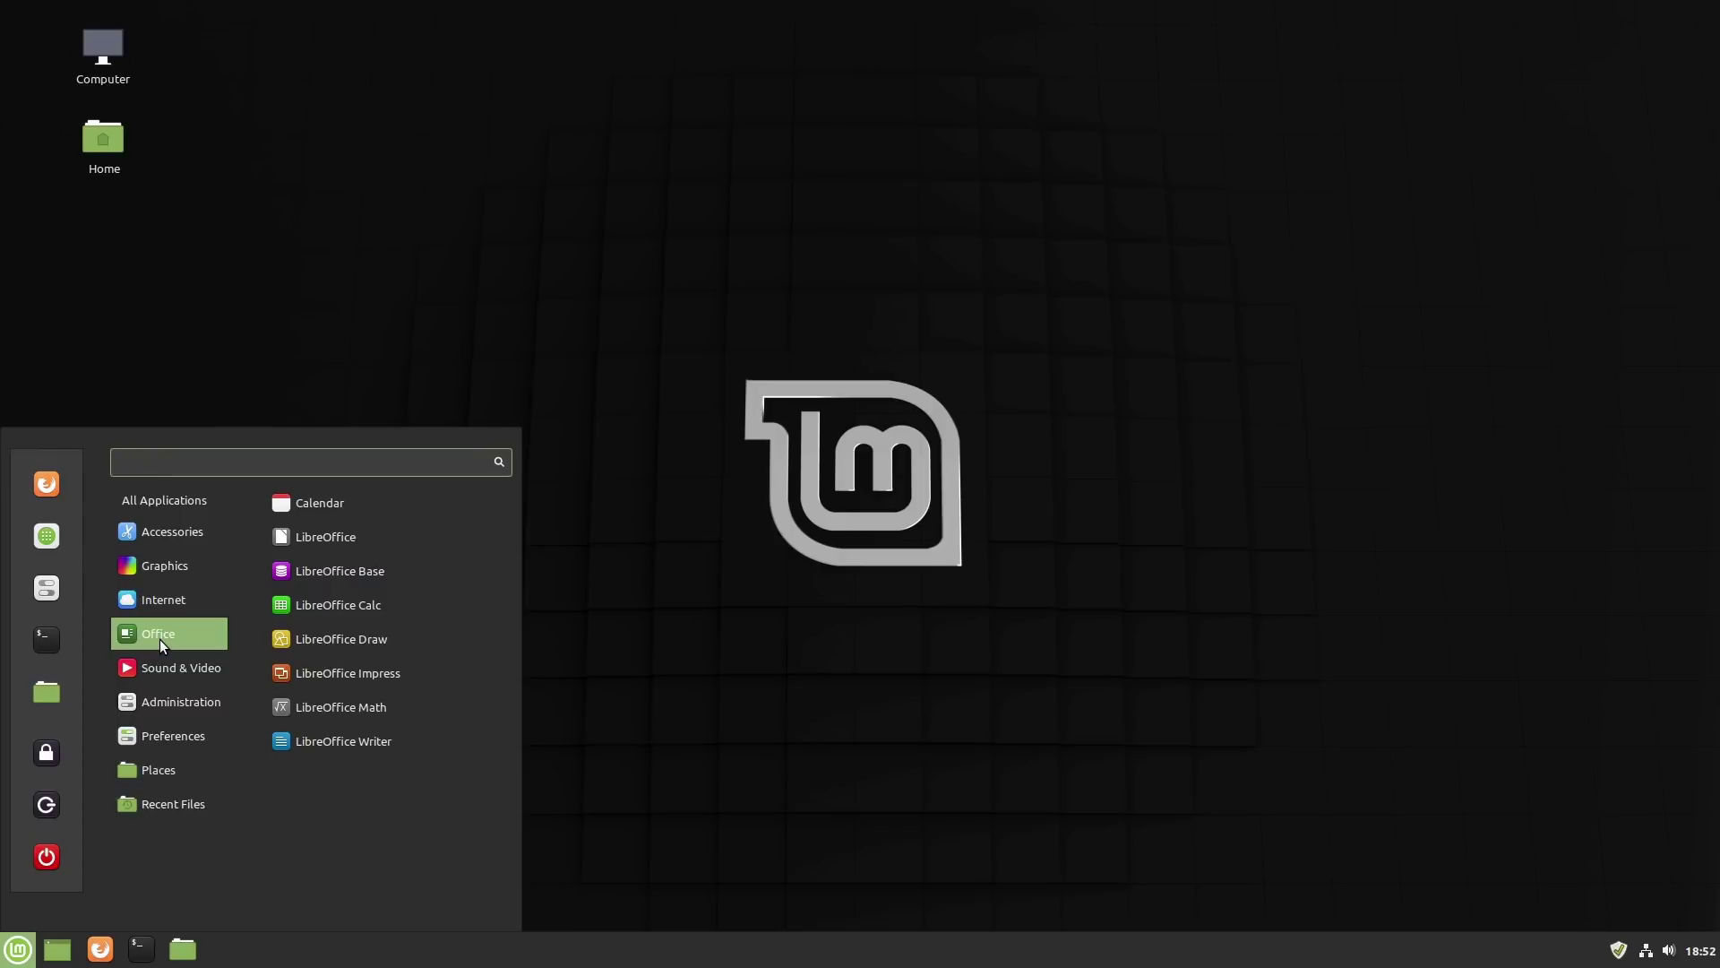
pyautogui.click(47, 536)
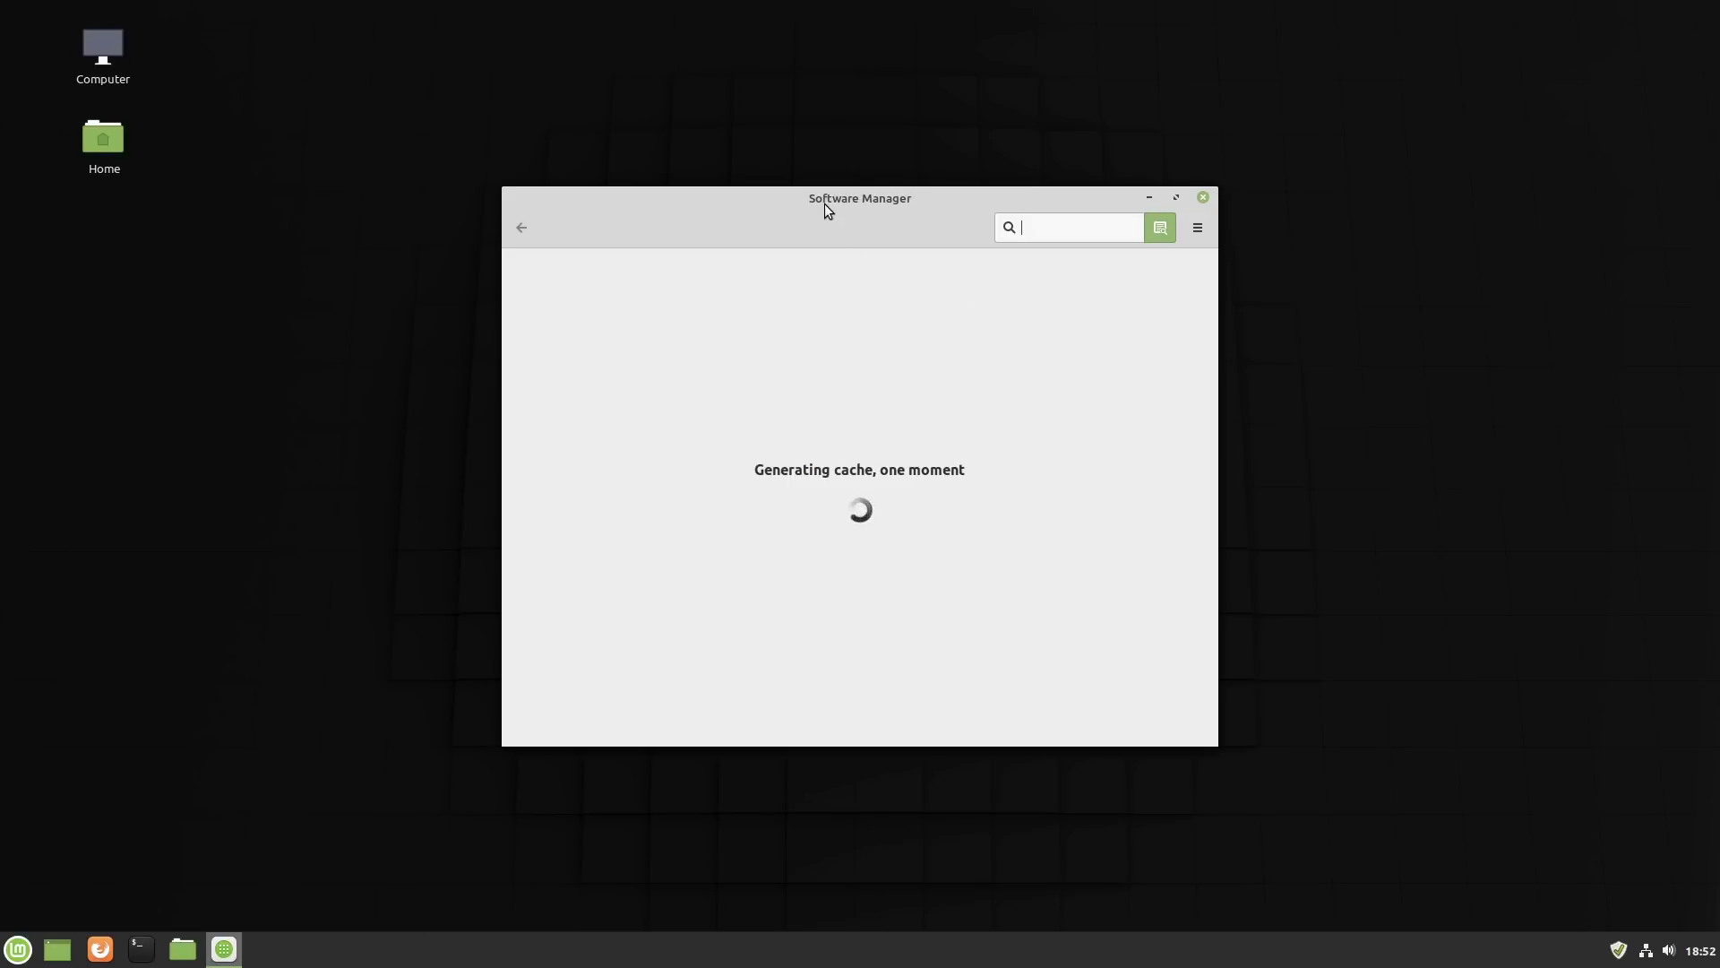
pyautogui.moveTo(824, 203); pyautogui.dragTo(775, 137)
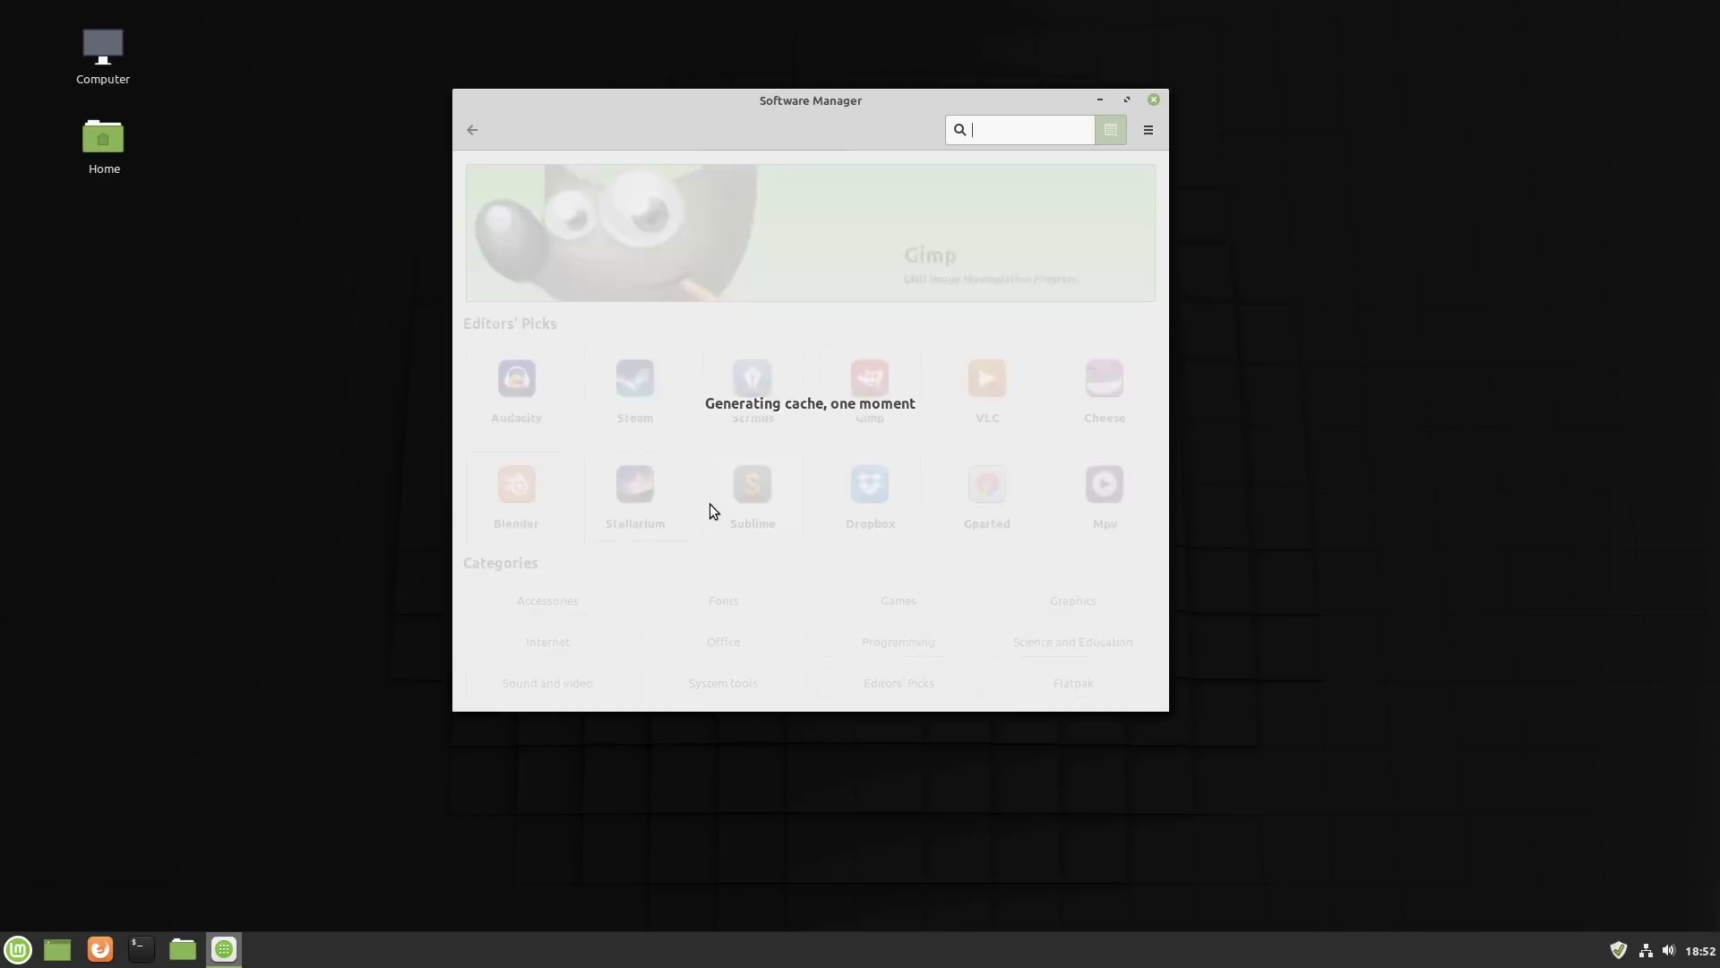
# Start a menu search for 'synl', then dismiss it
pyautogui.click(4, 953)
pyautogui.write('synl')
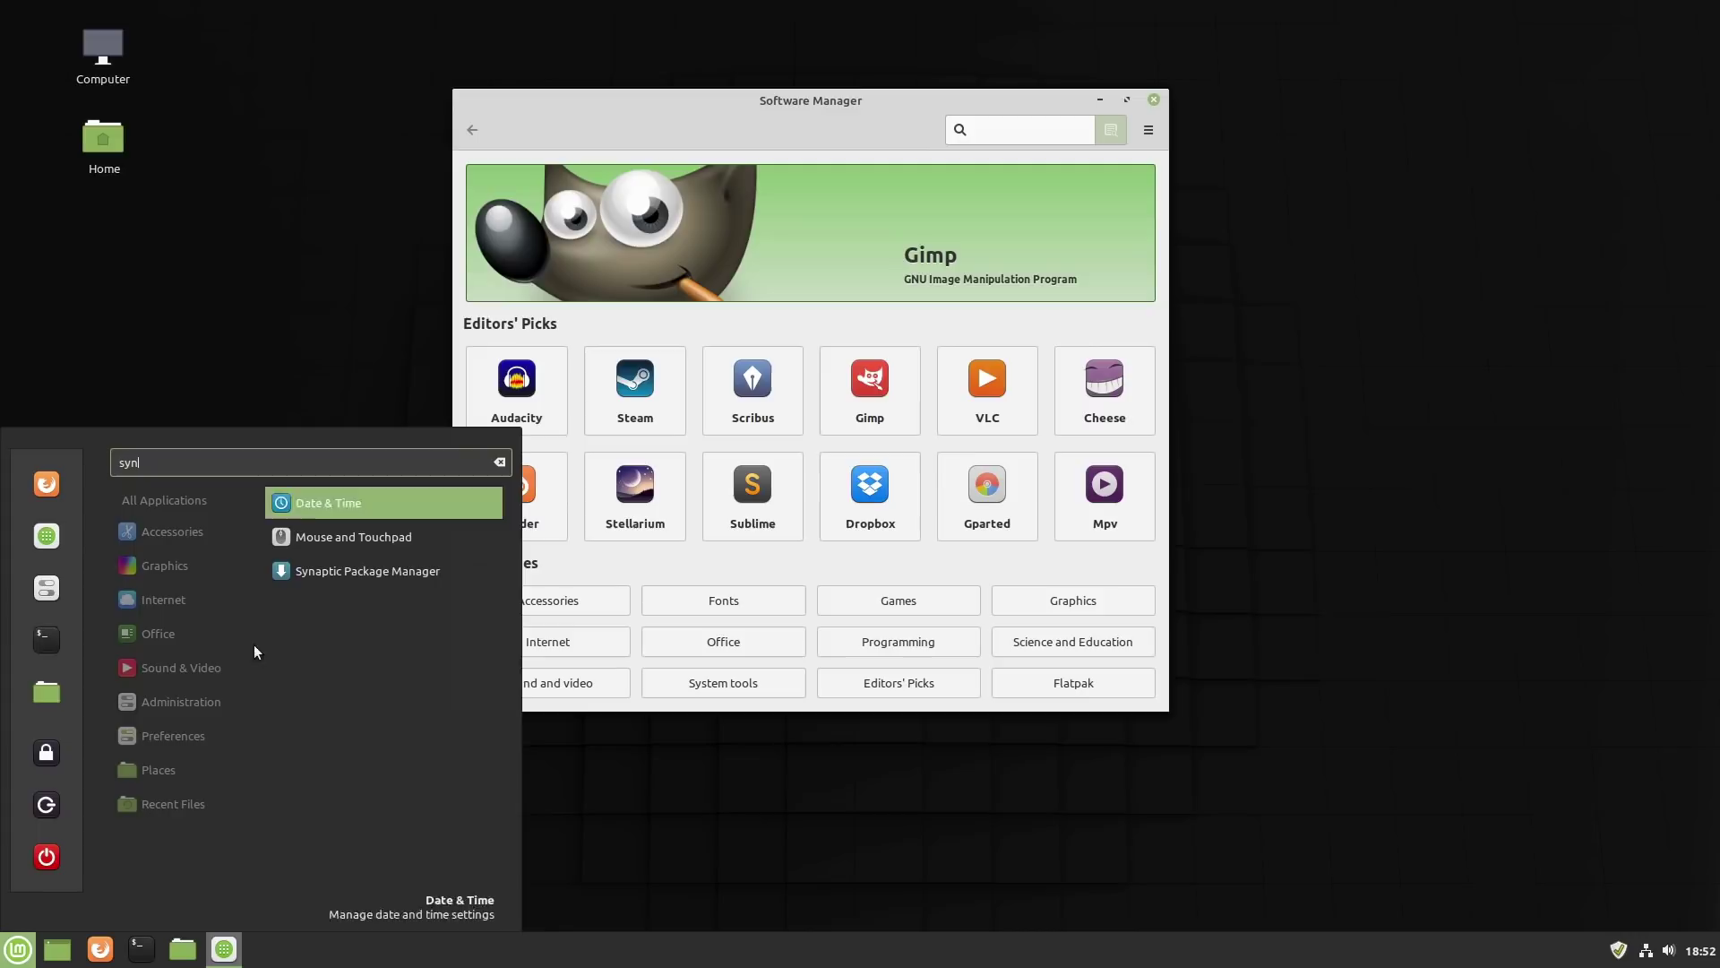
pyautogui.click(389, 343)
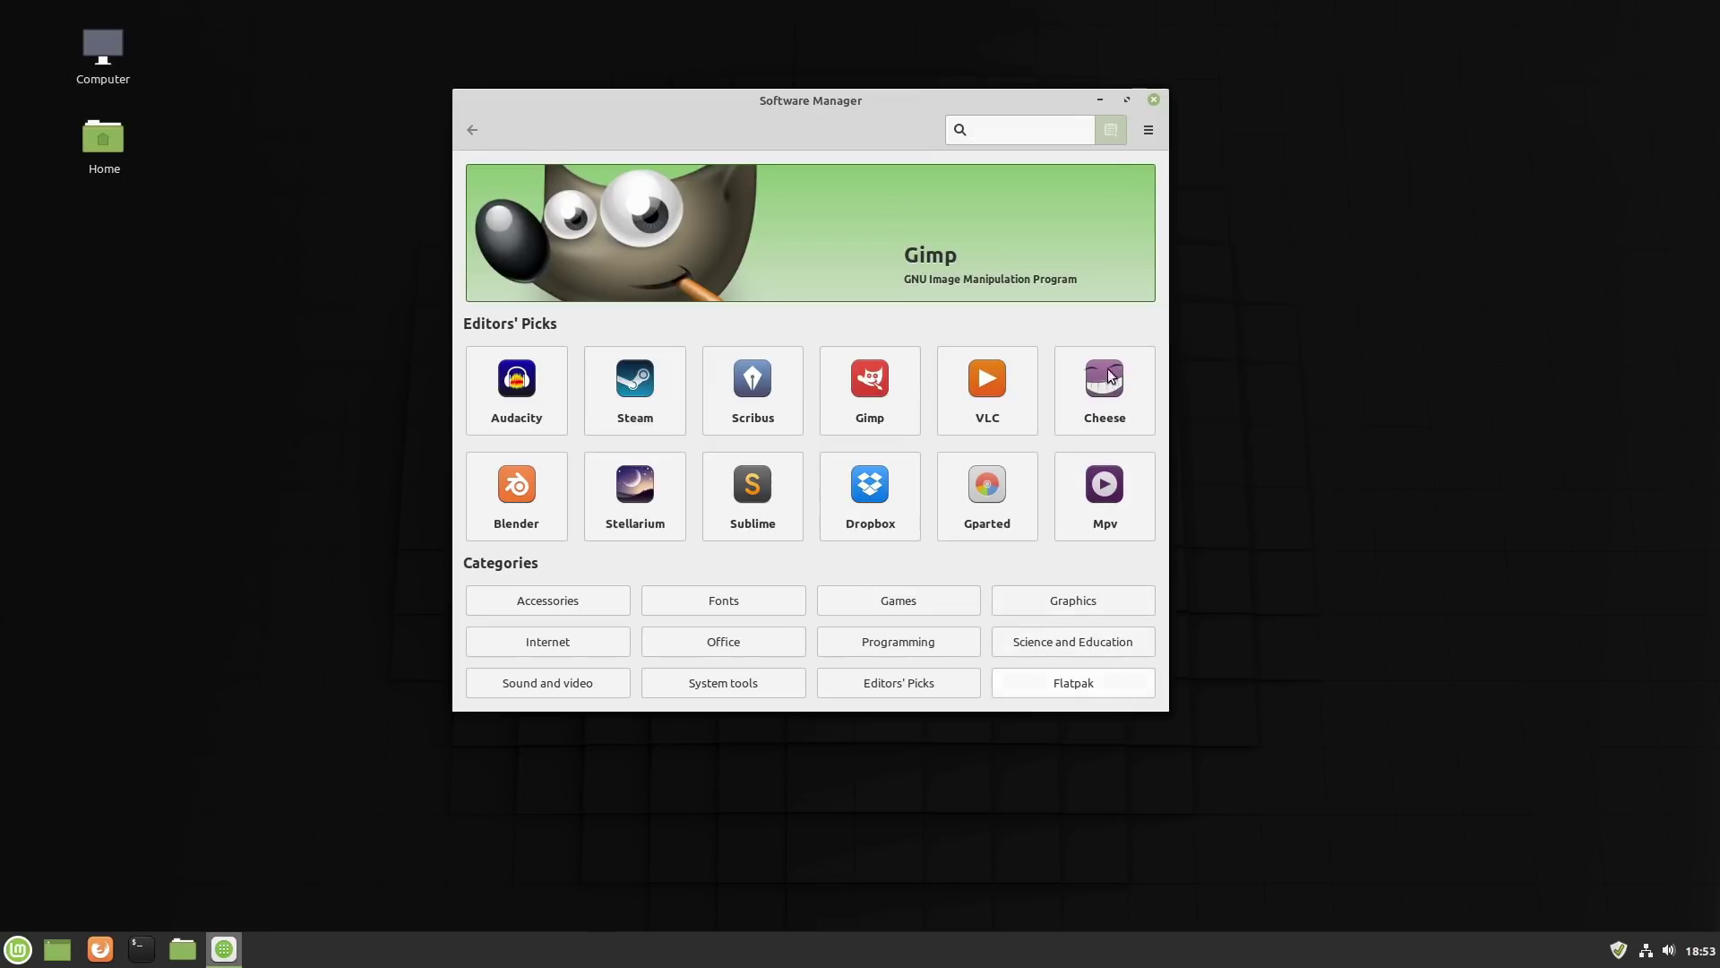
# Close the Software Manager window to reveal the bare Cinnamon desktop
pyautogui.click(1154, 100)
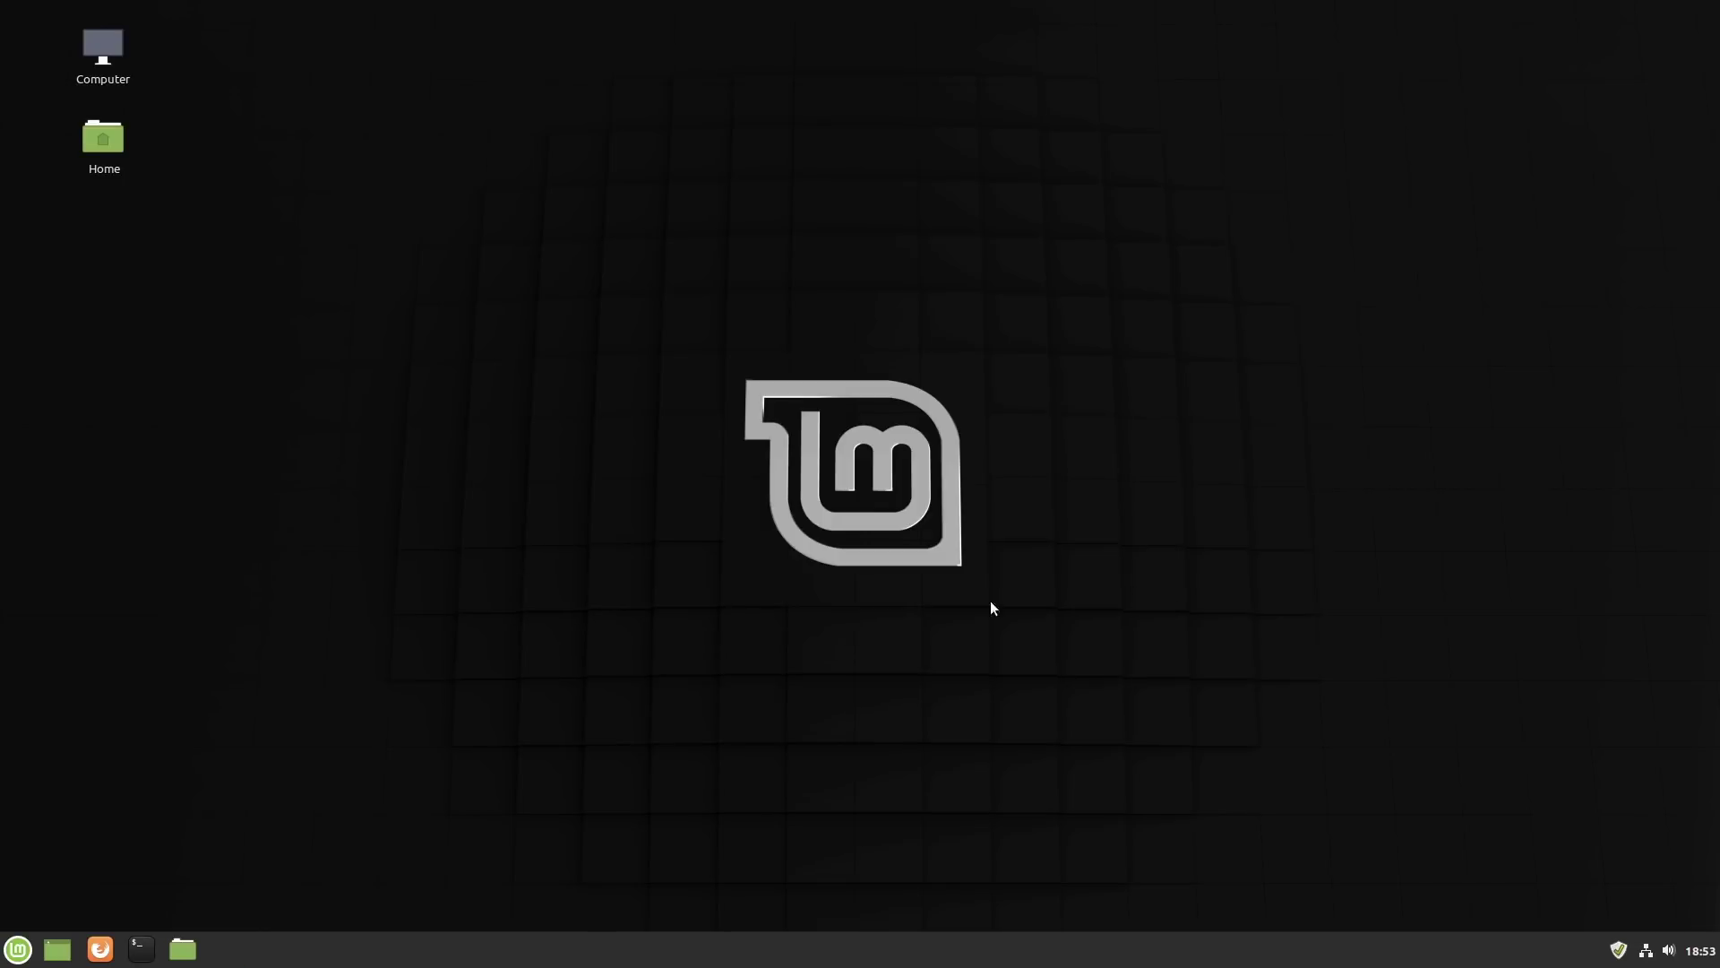